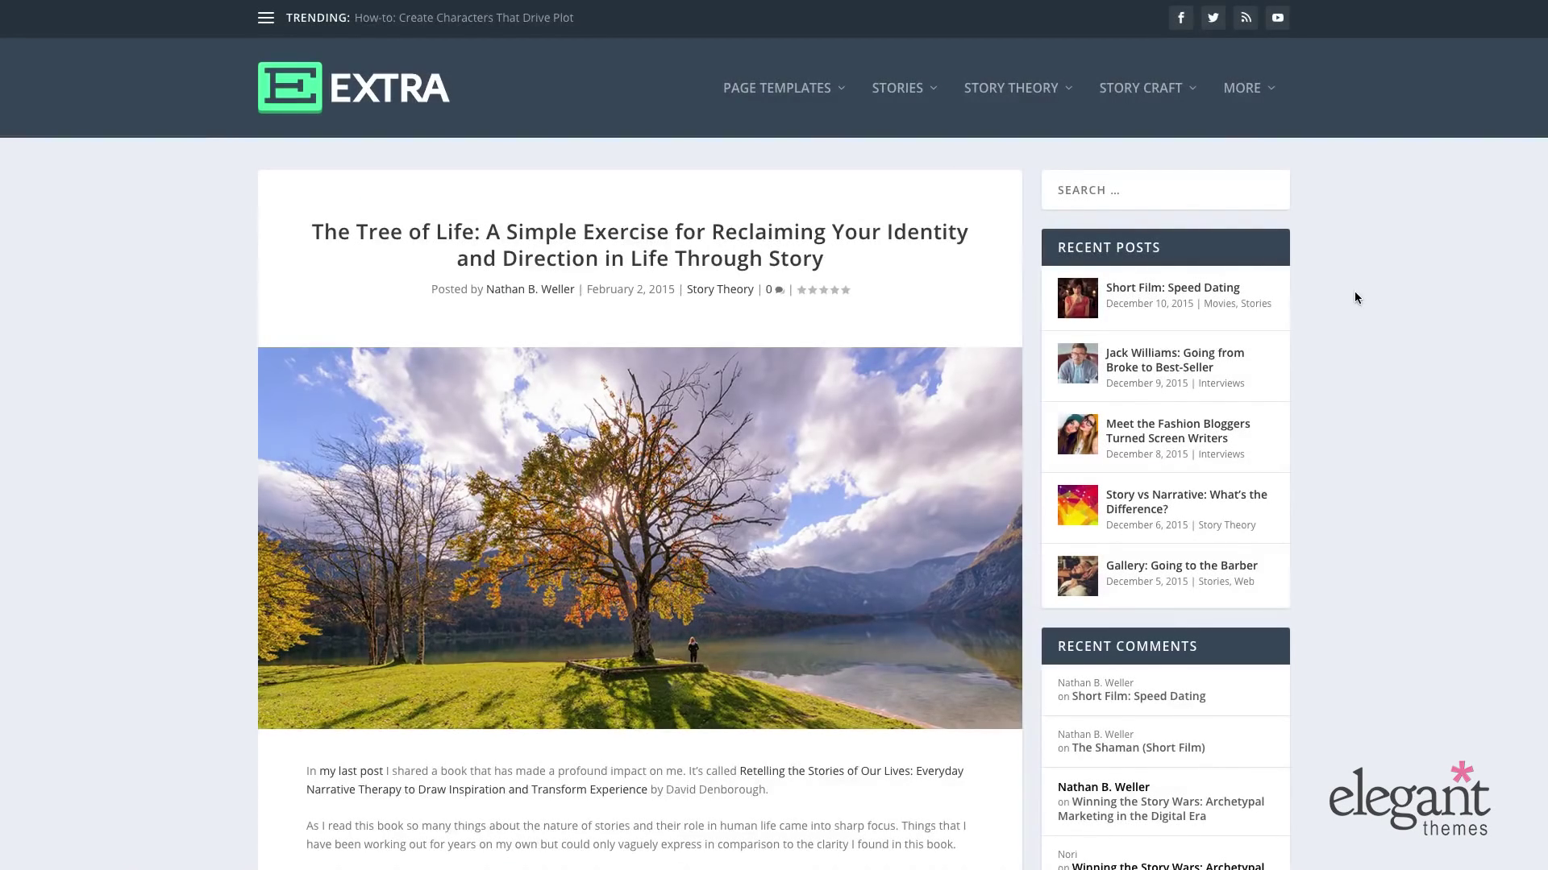
# Step: Scroll through the Tree of Life post's Edit Post screen and its Standard Format setting
pyautogui.scroll(-1, 1353, 301)
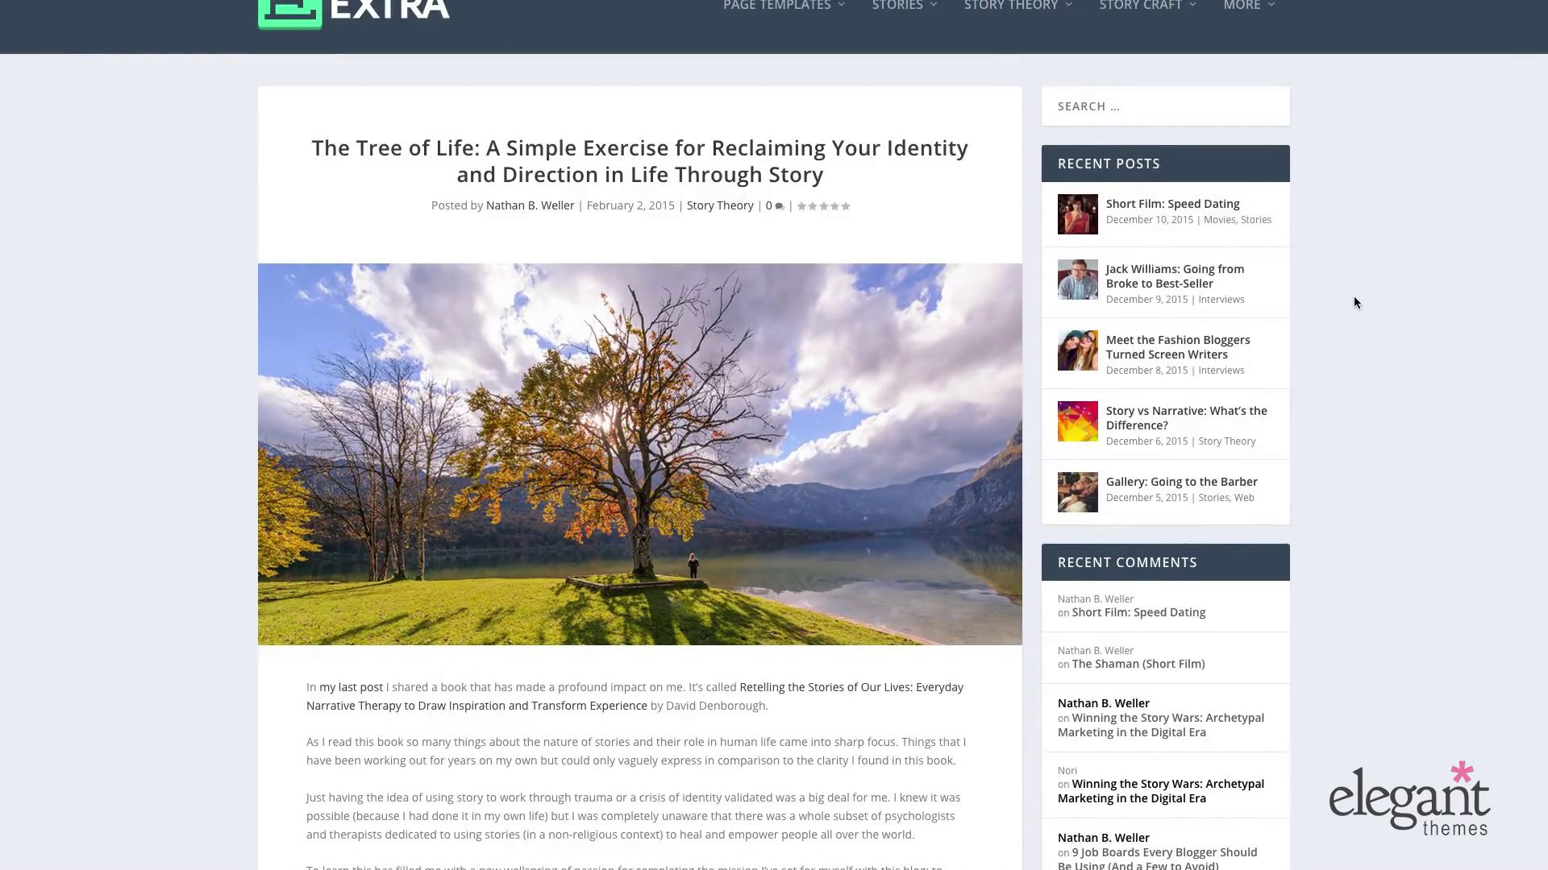
pyautogui.scroll(-7, 1354, 302)
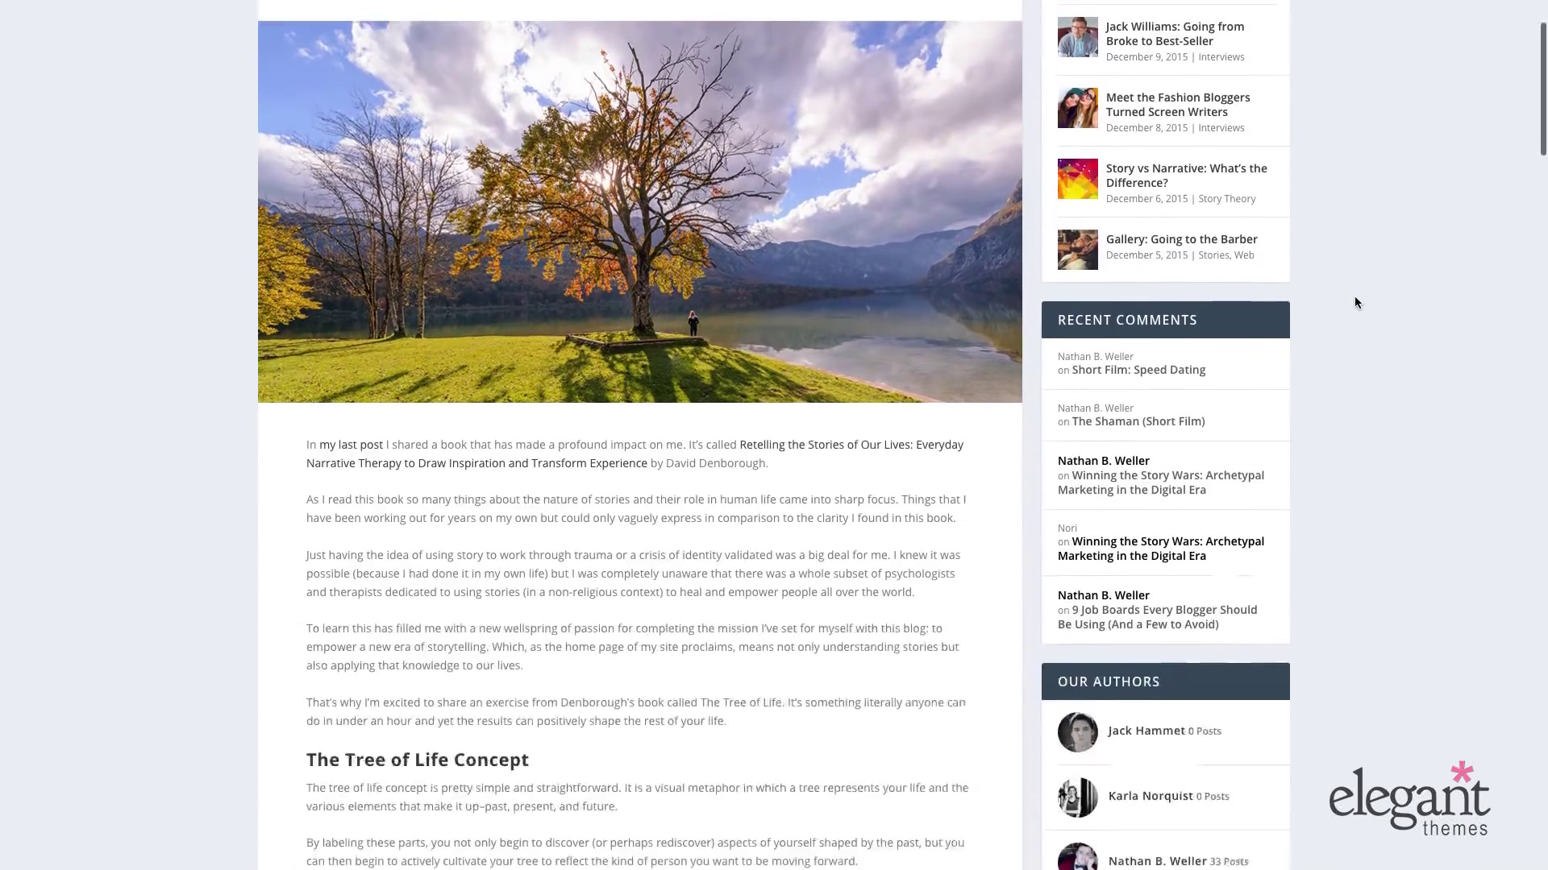
pyautogui.scroll(-8, 1356, 303)
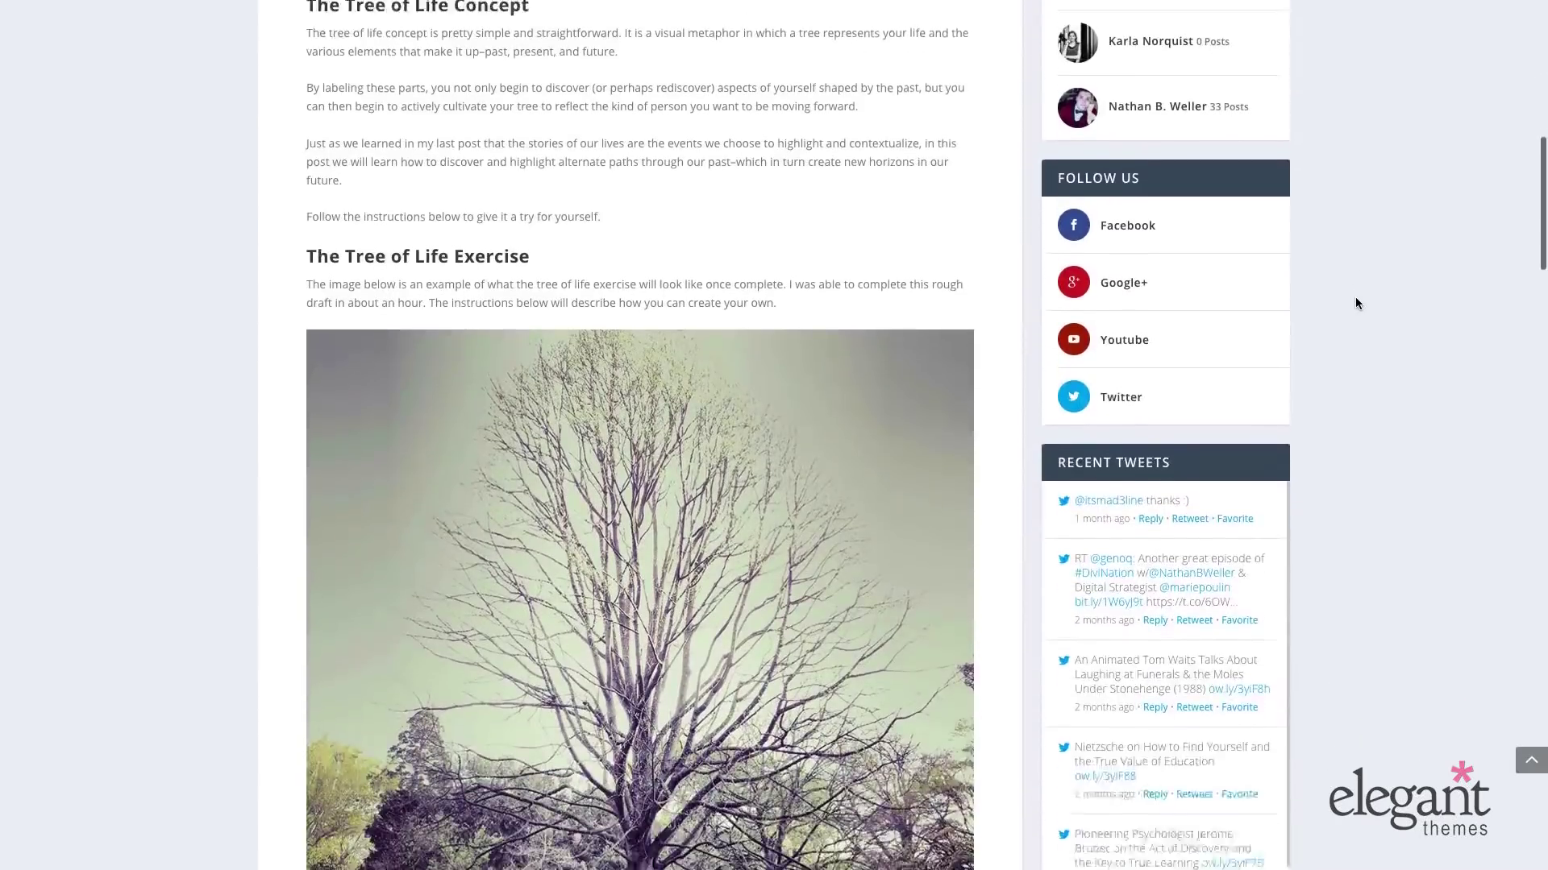
pyautogui.scroll(-7, 1355, 303)
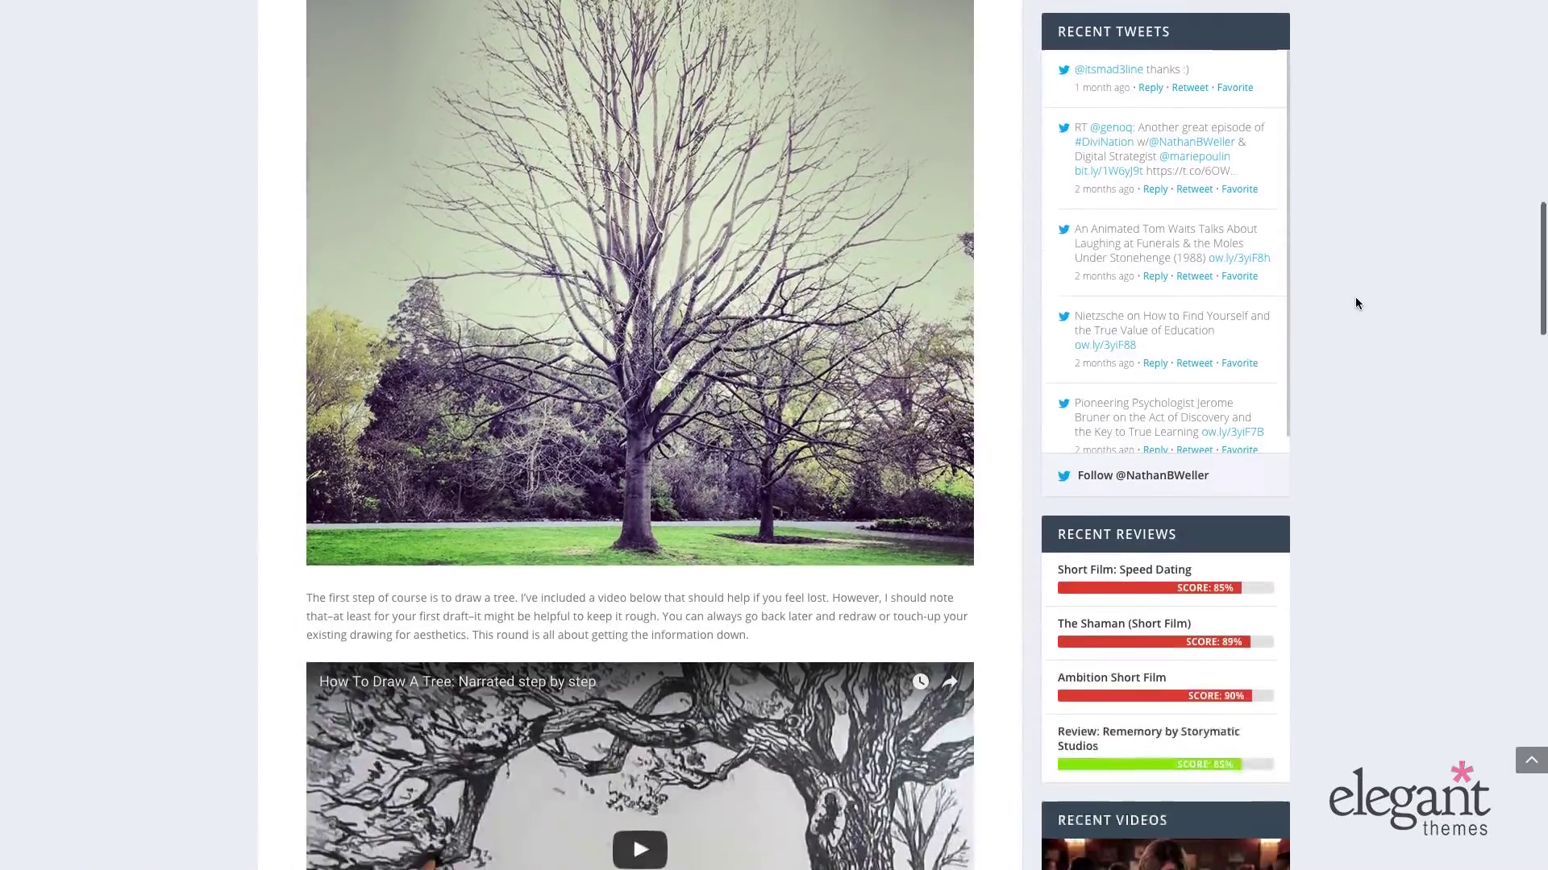
pyautogui.scroll(-6, 1355, 303)
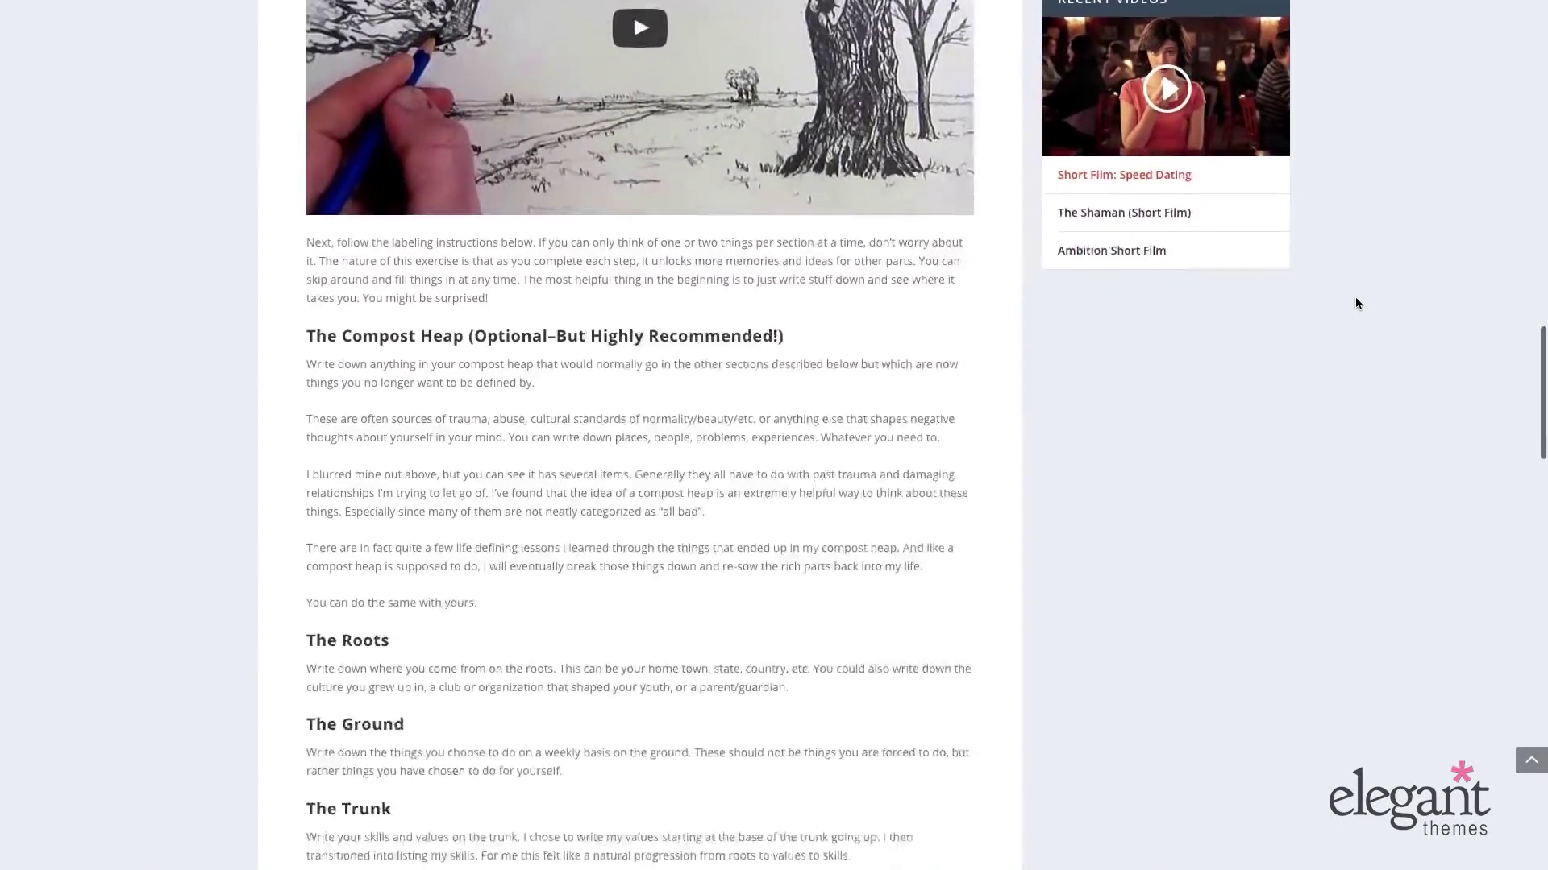
pyautogui.scroll(9, 1356, 303)
pyautogui.scroll(-14, 1356, 303)
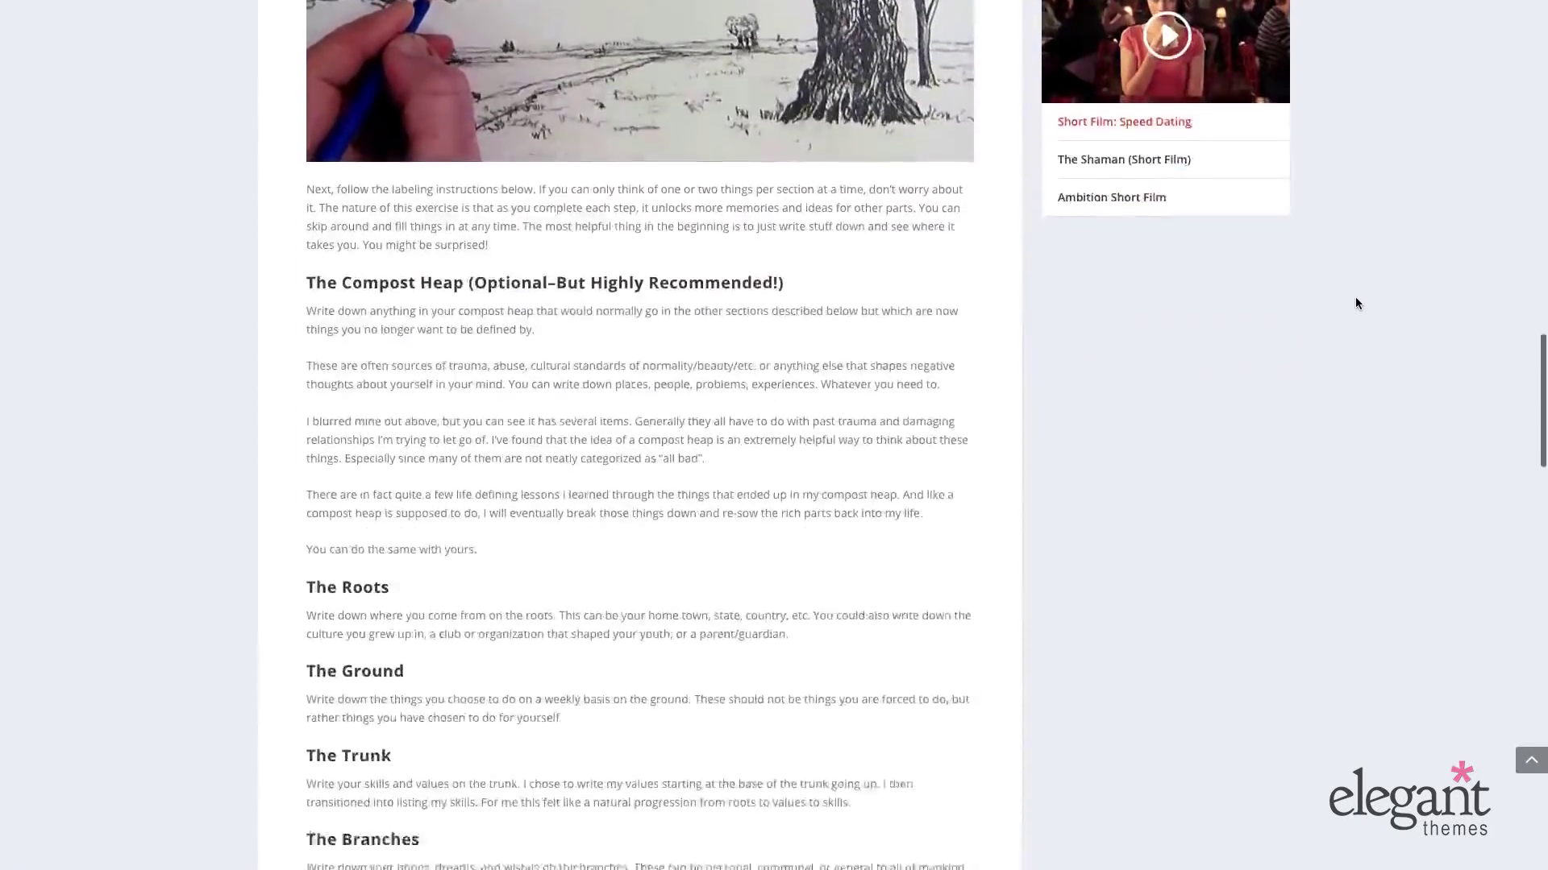
pyautogui.scroll(-13, 1356, 303)
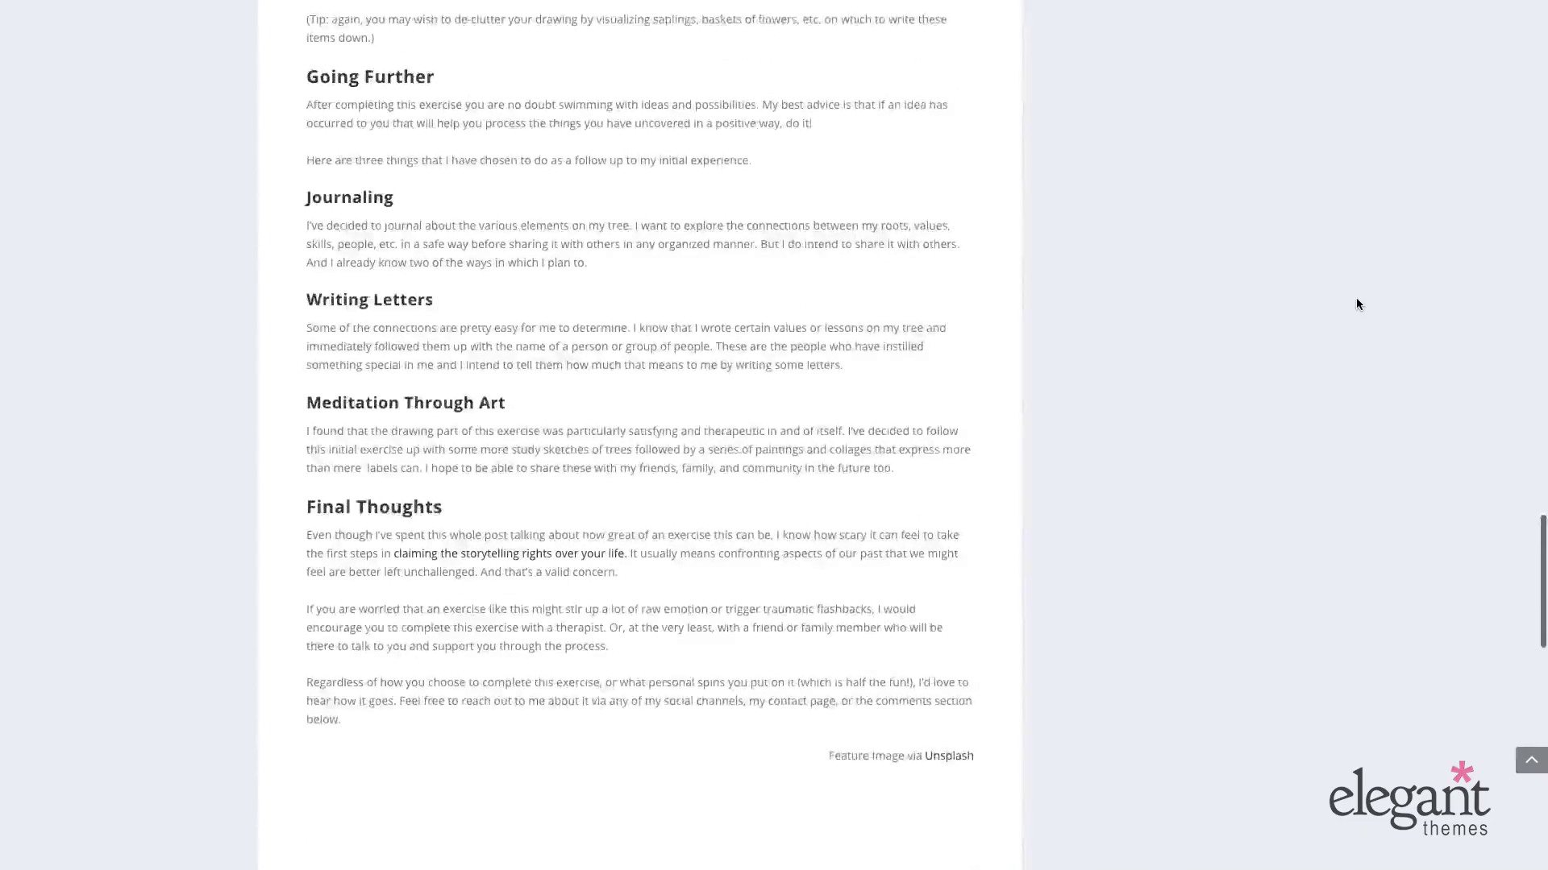
pyautogui.scroll(20, 1355, 303)
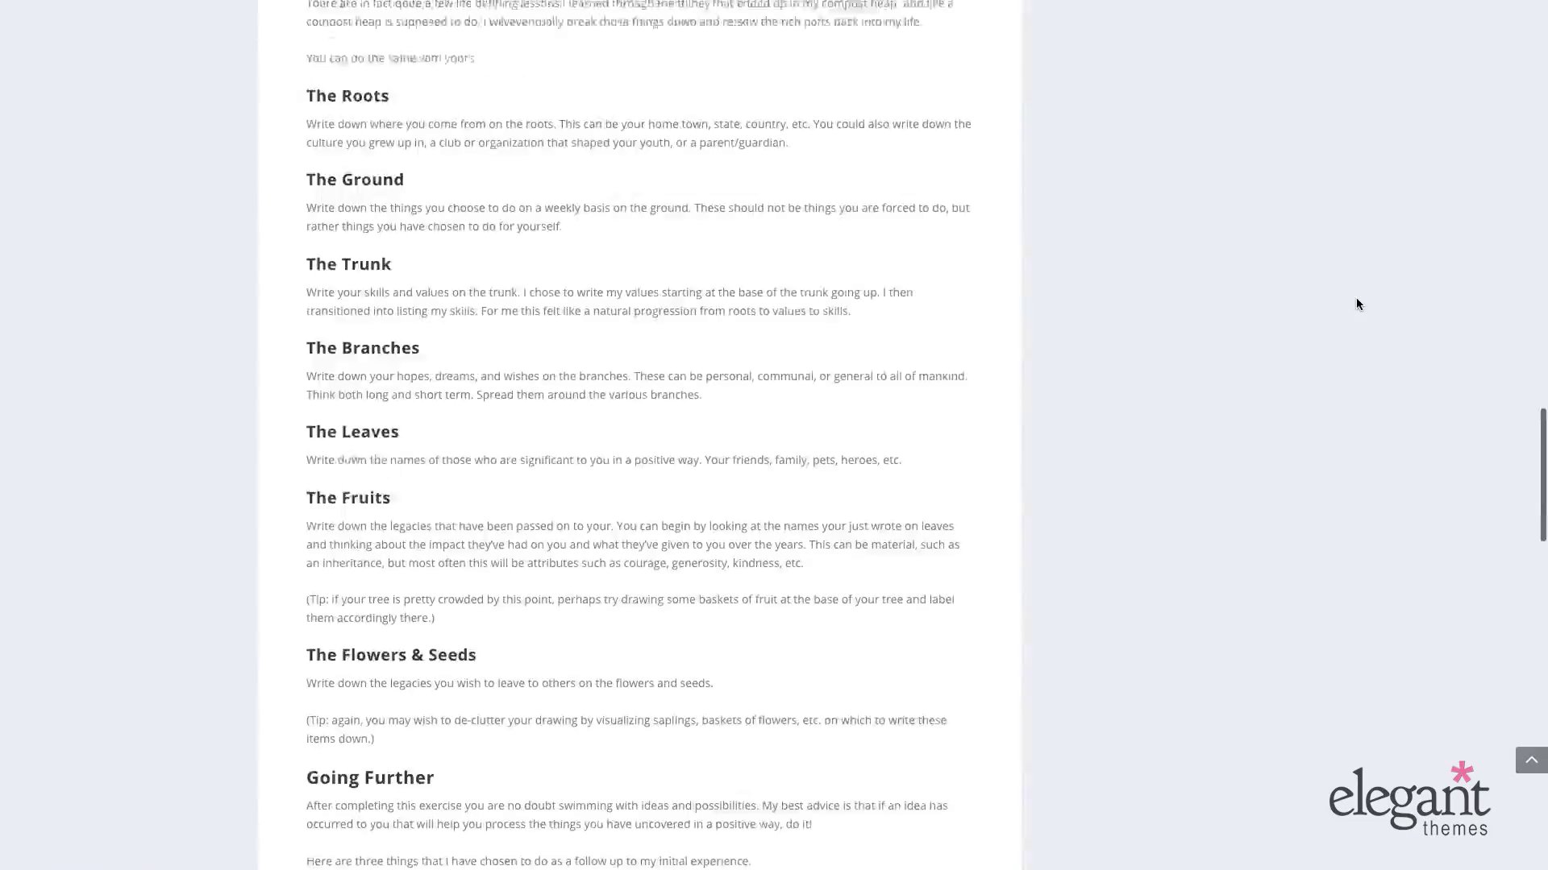
pyautogui.scroll(20, 1356, 303)
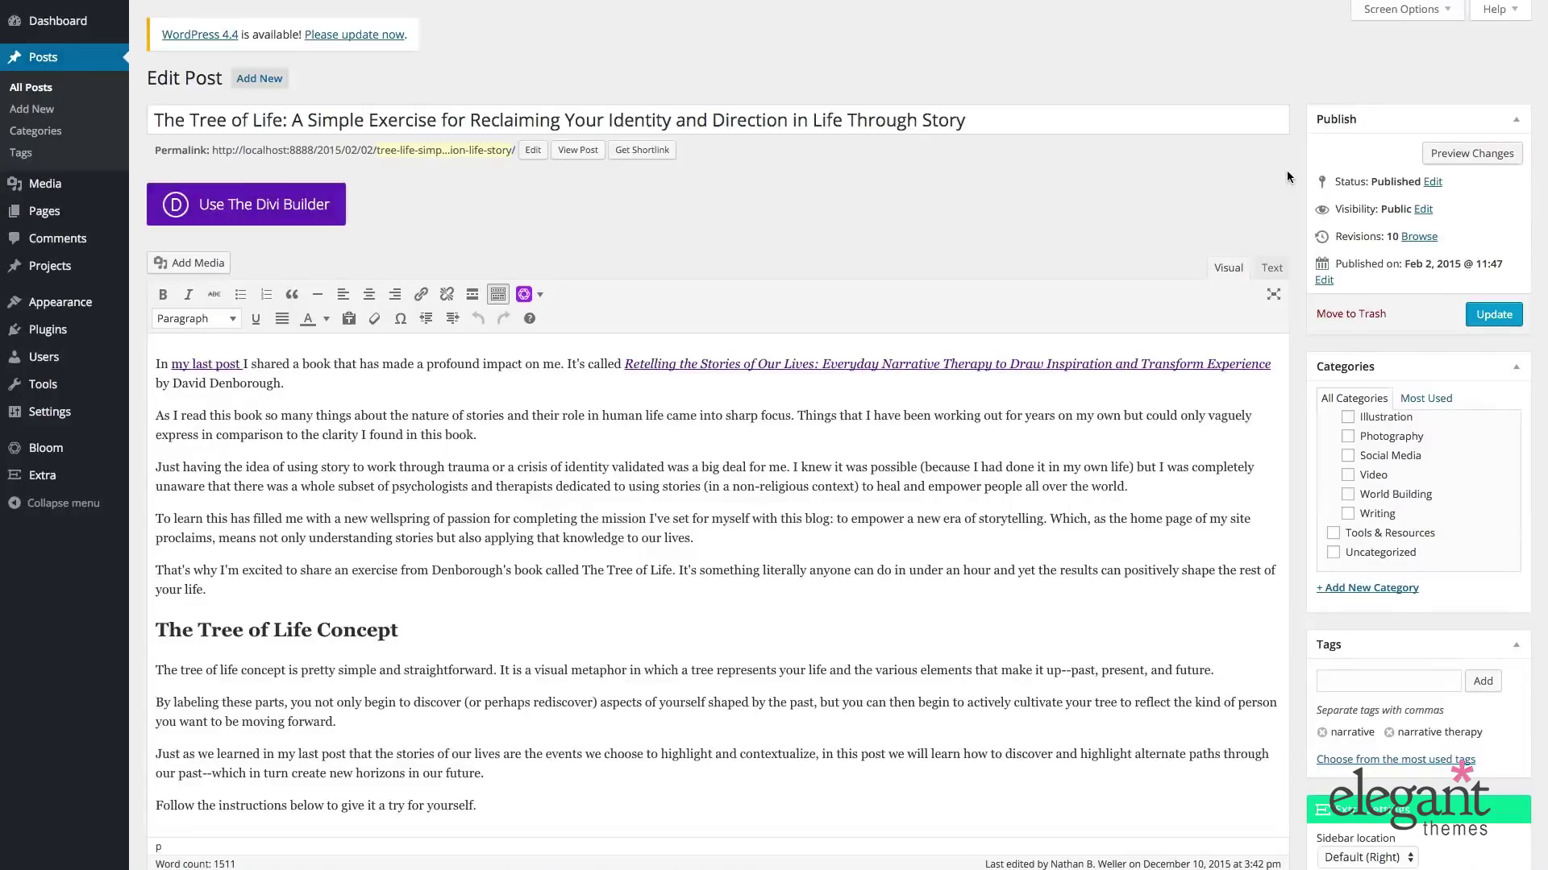
pyautogui.scroll(-1, 1286, 177)
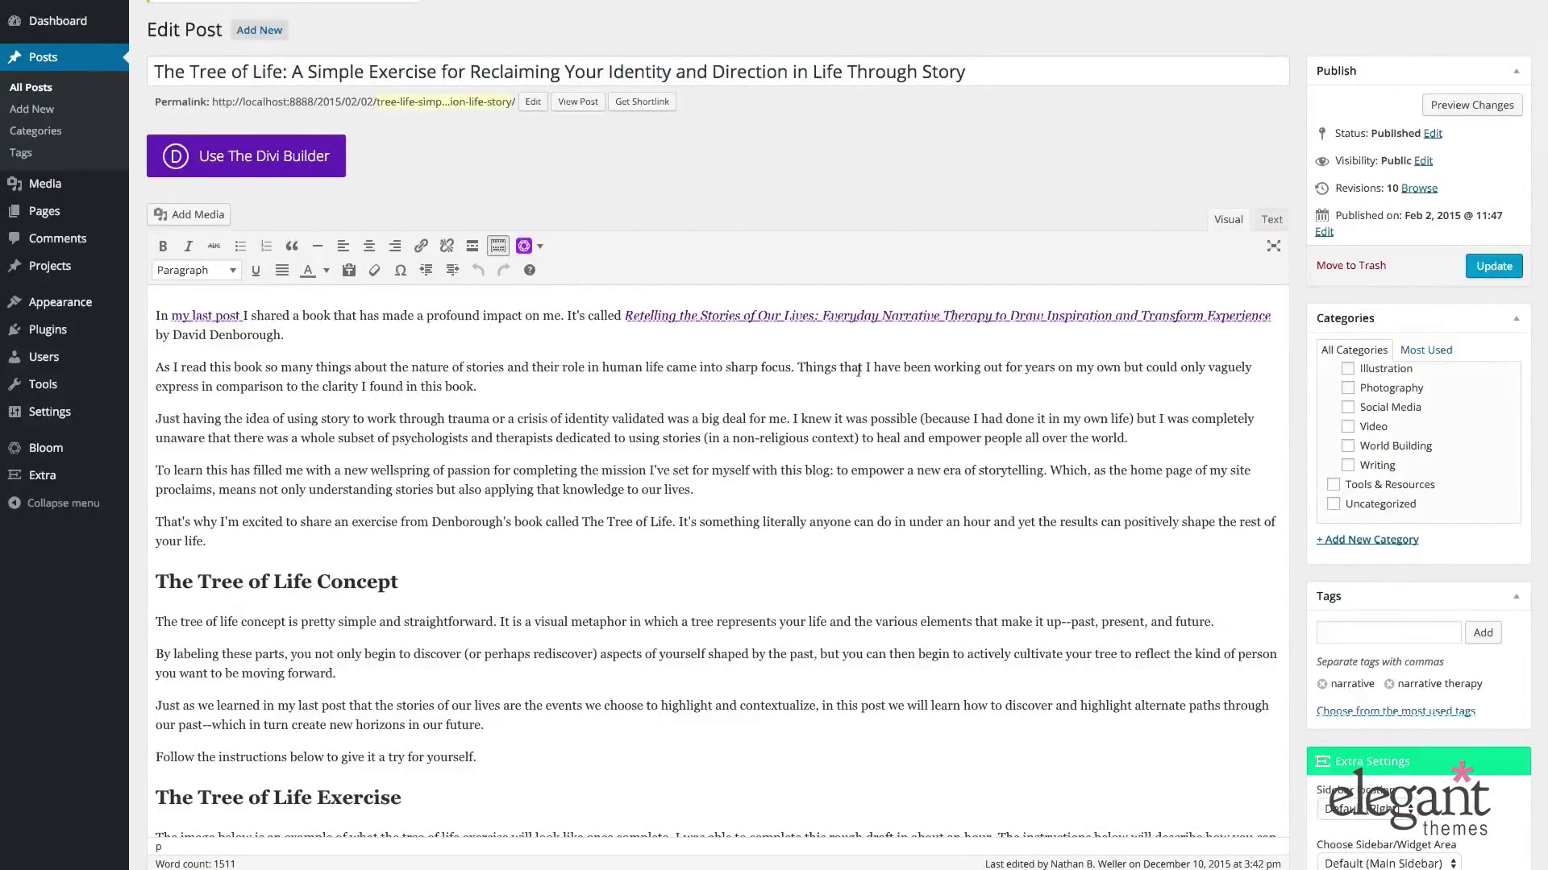
pyautogui.scroll(-3, 1297, 362)
pyautogui.scroll(-4, 1297, 362)
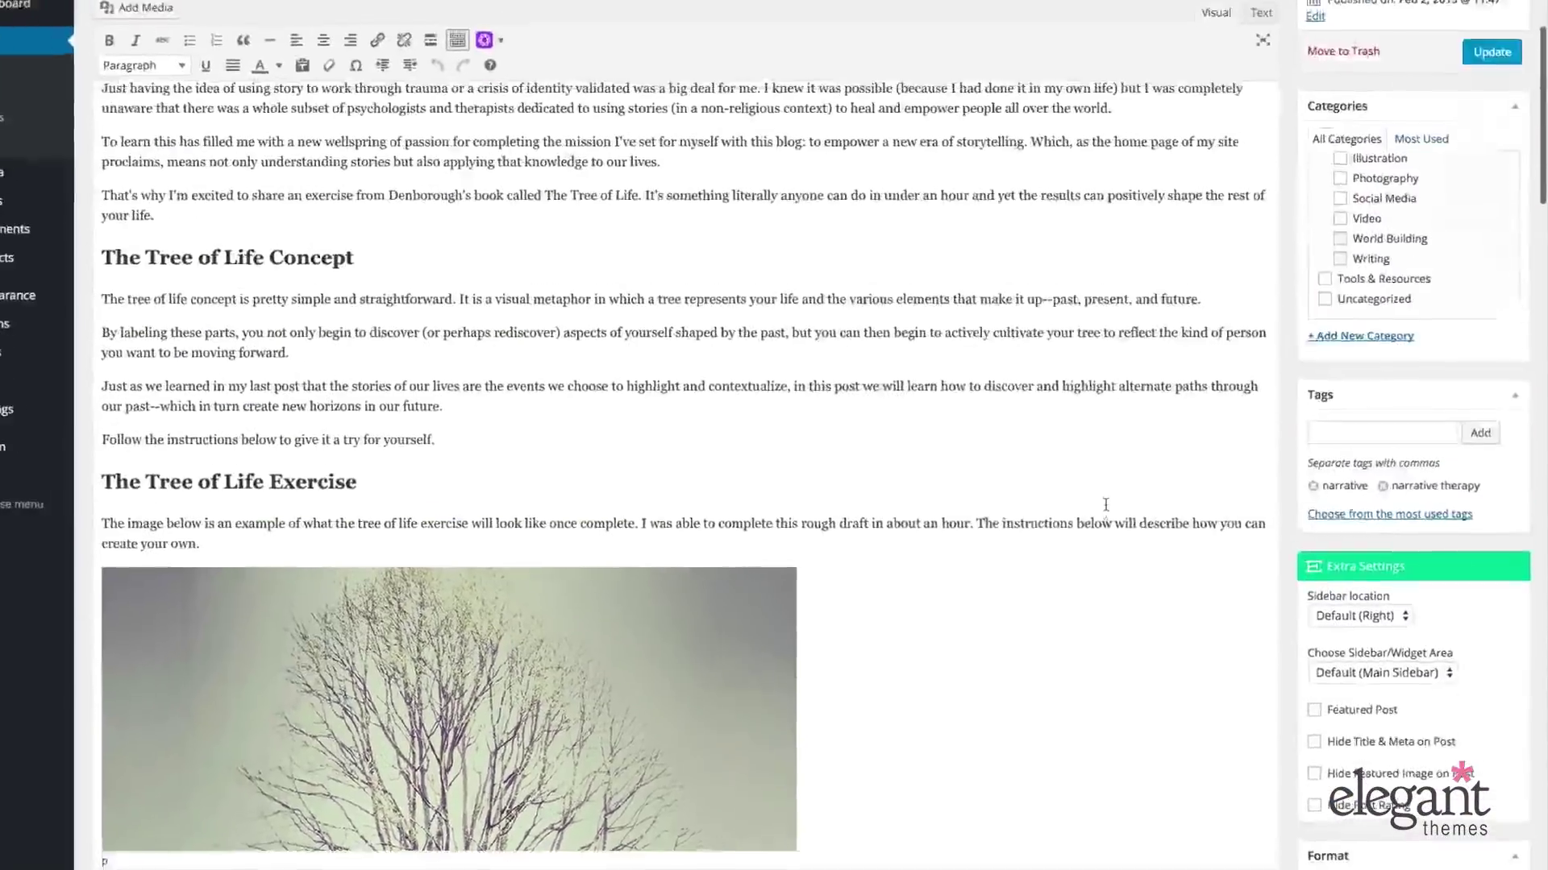
pyautogui.scroll(5, 1137, 217)
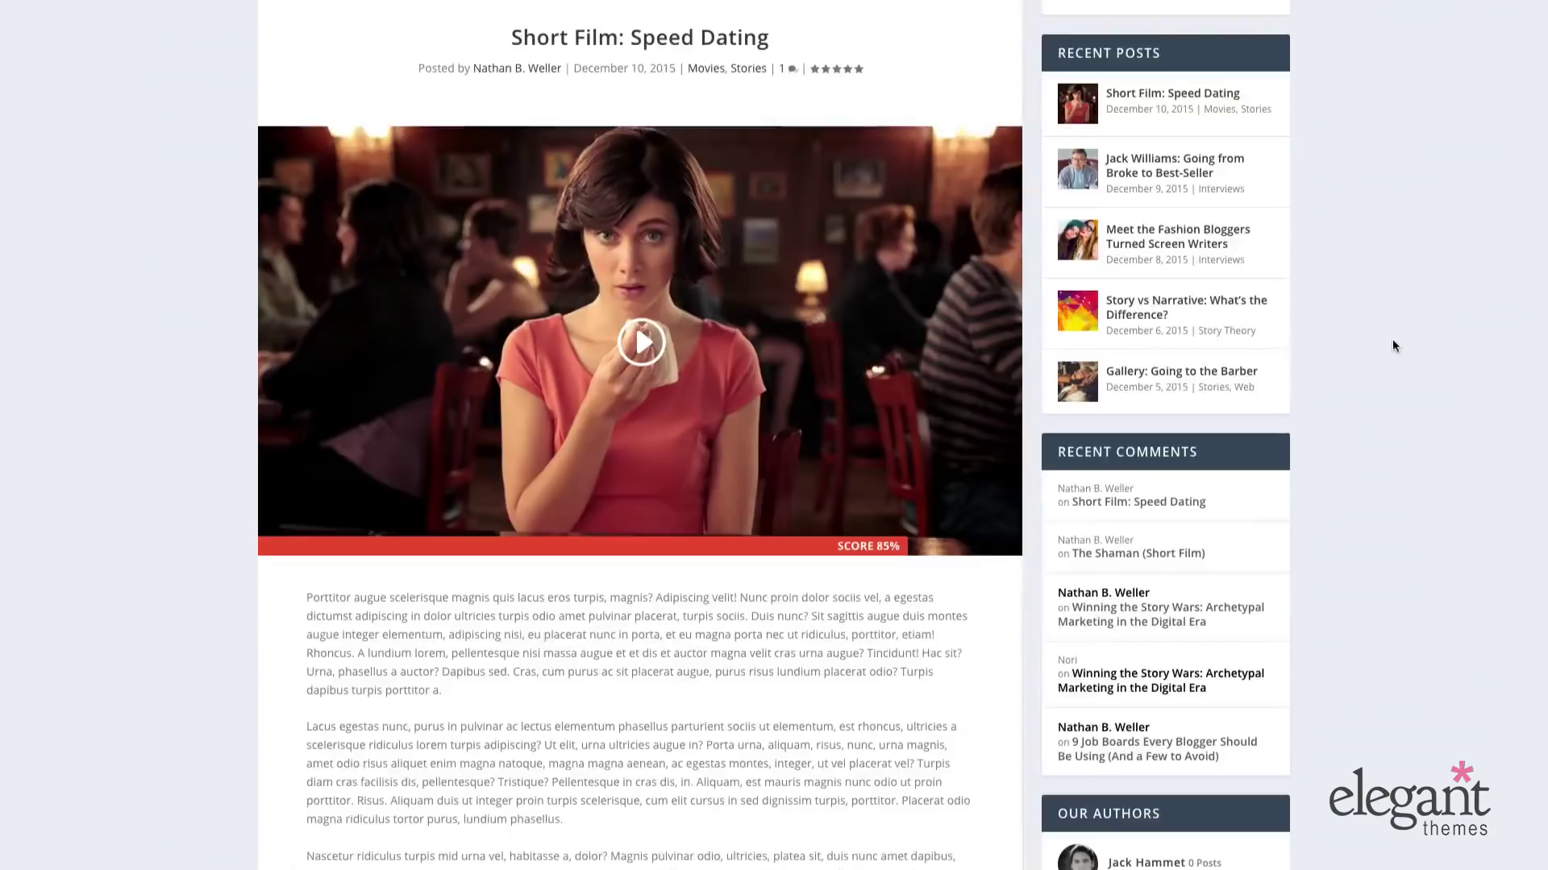
pyautogui.scroll(3, 1391, 338)
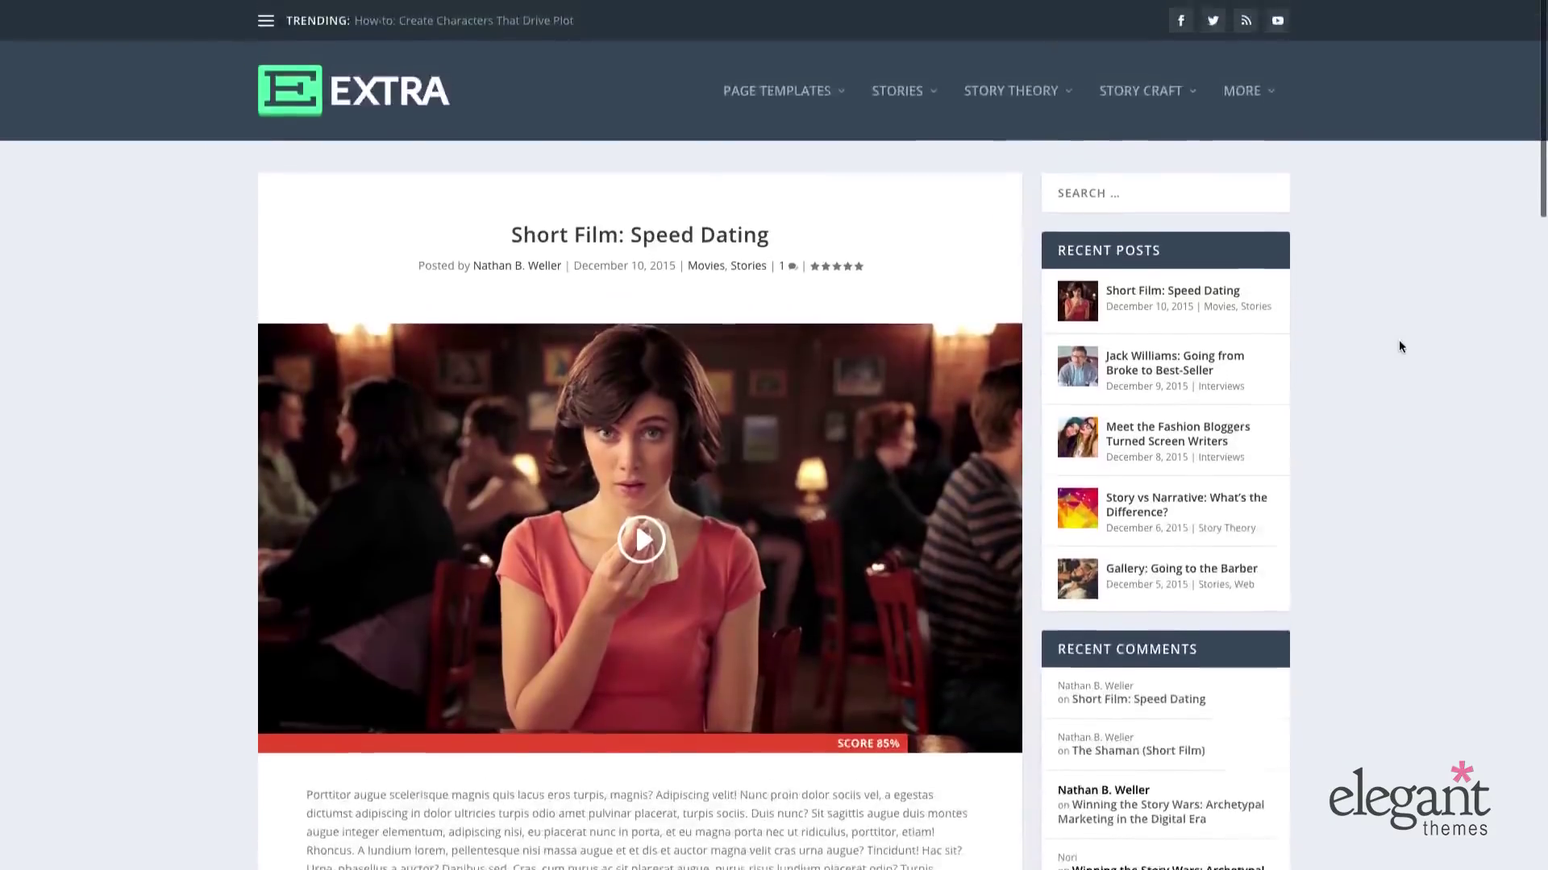
pyautogui.scroll(-1, 1405, 351)
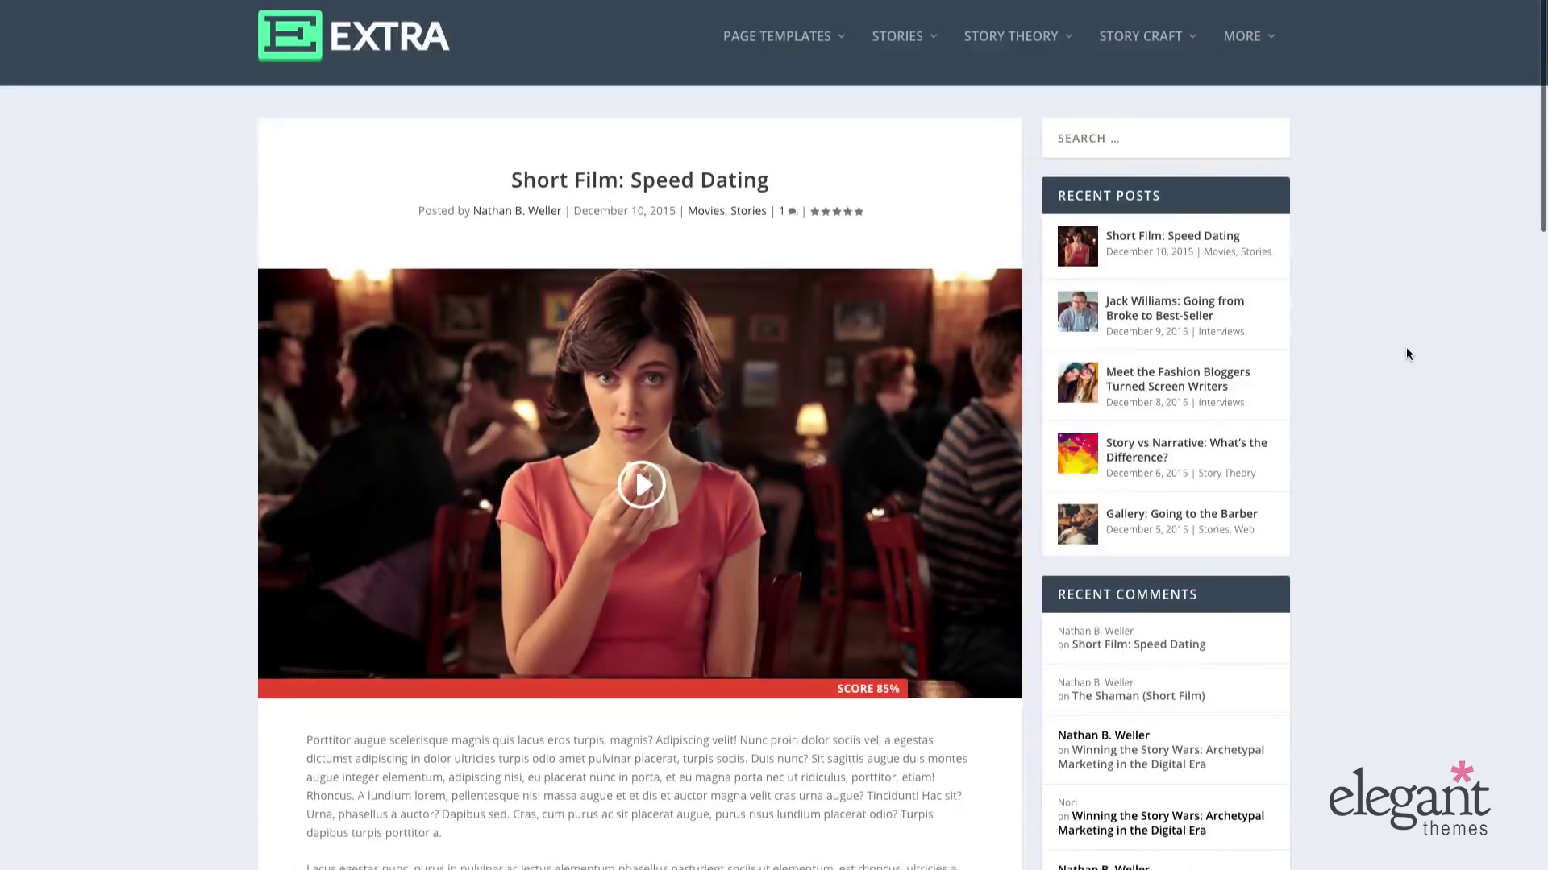
pyautogui.scroll(-3, 1406, 349)
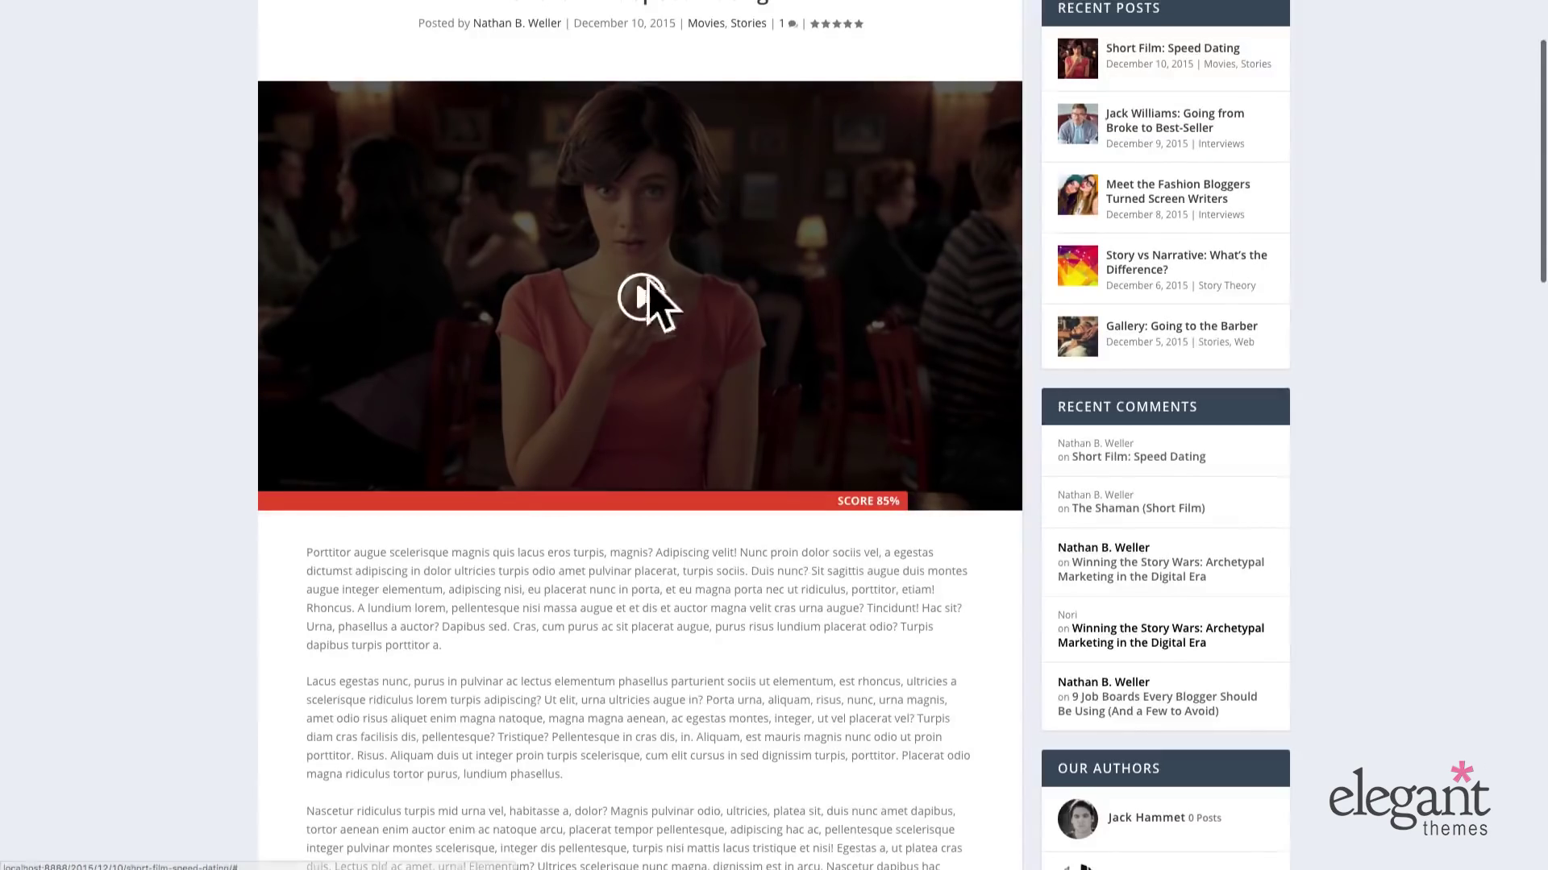
pyautogui.scroll(-7, 184, 365)
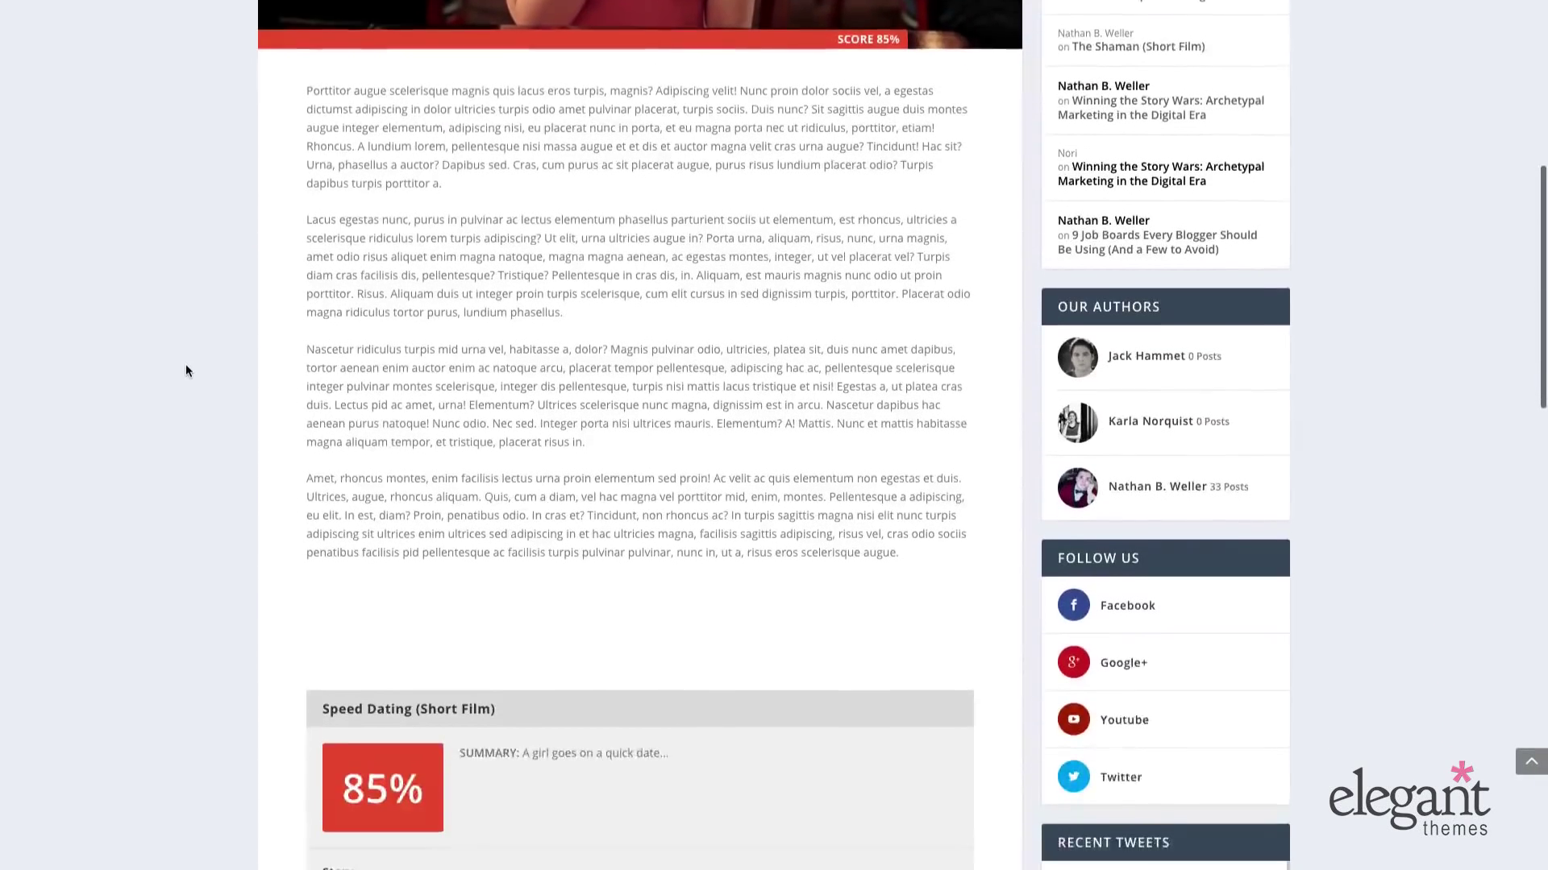
pyautogui.scroll(2, 536, 380)
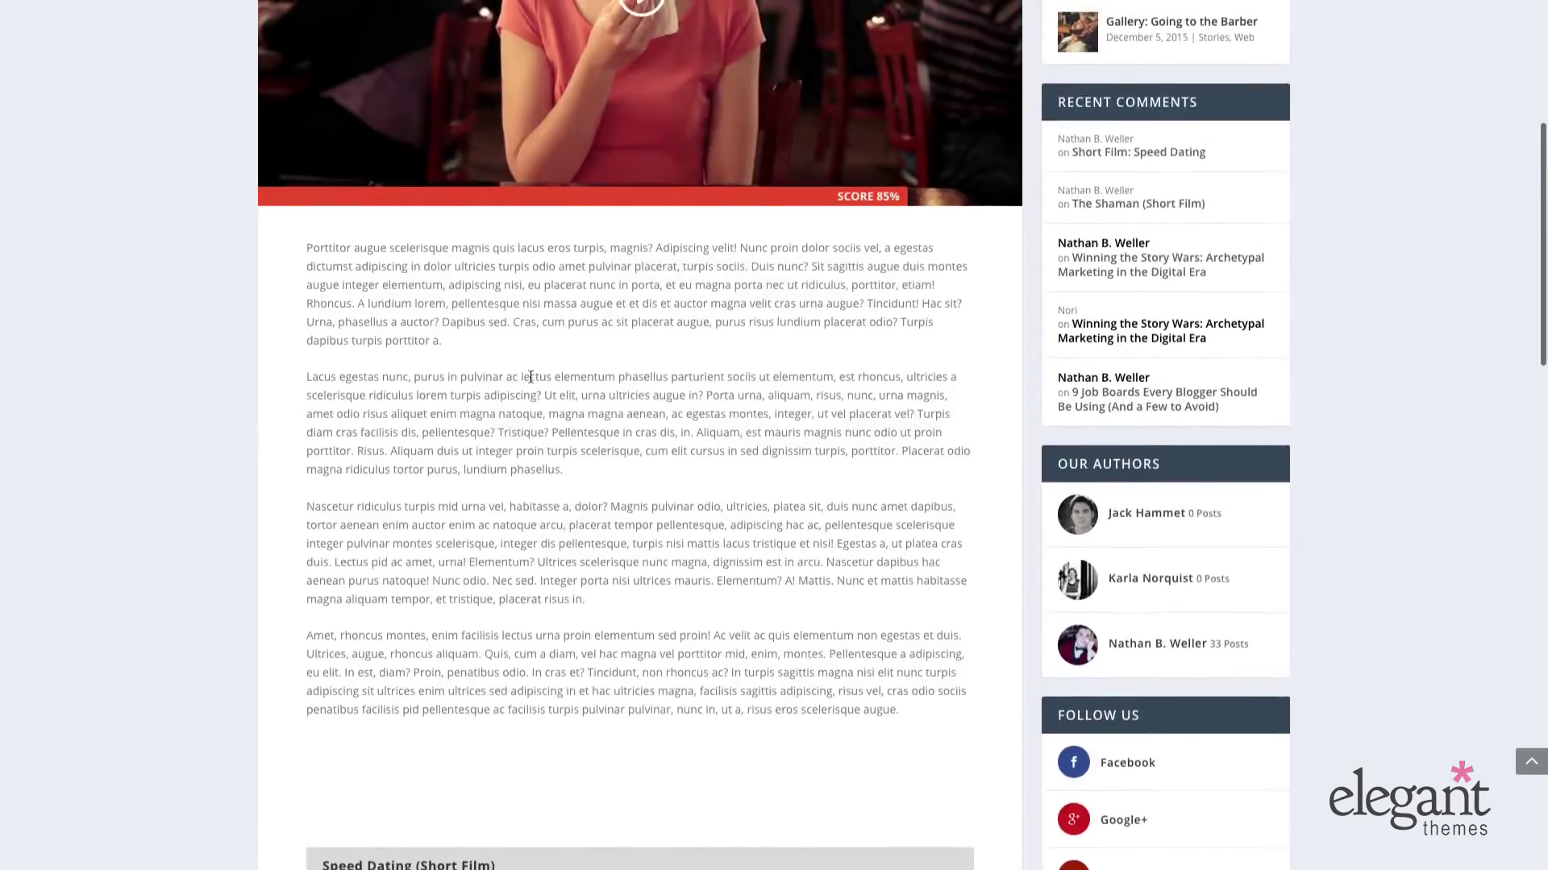
pyautogui.scroll(7, 530, 377)
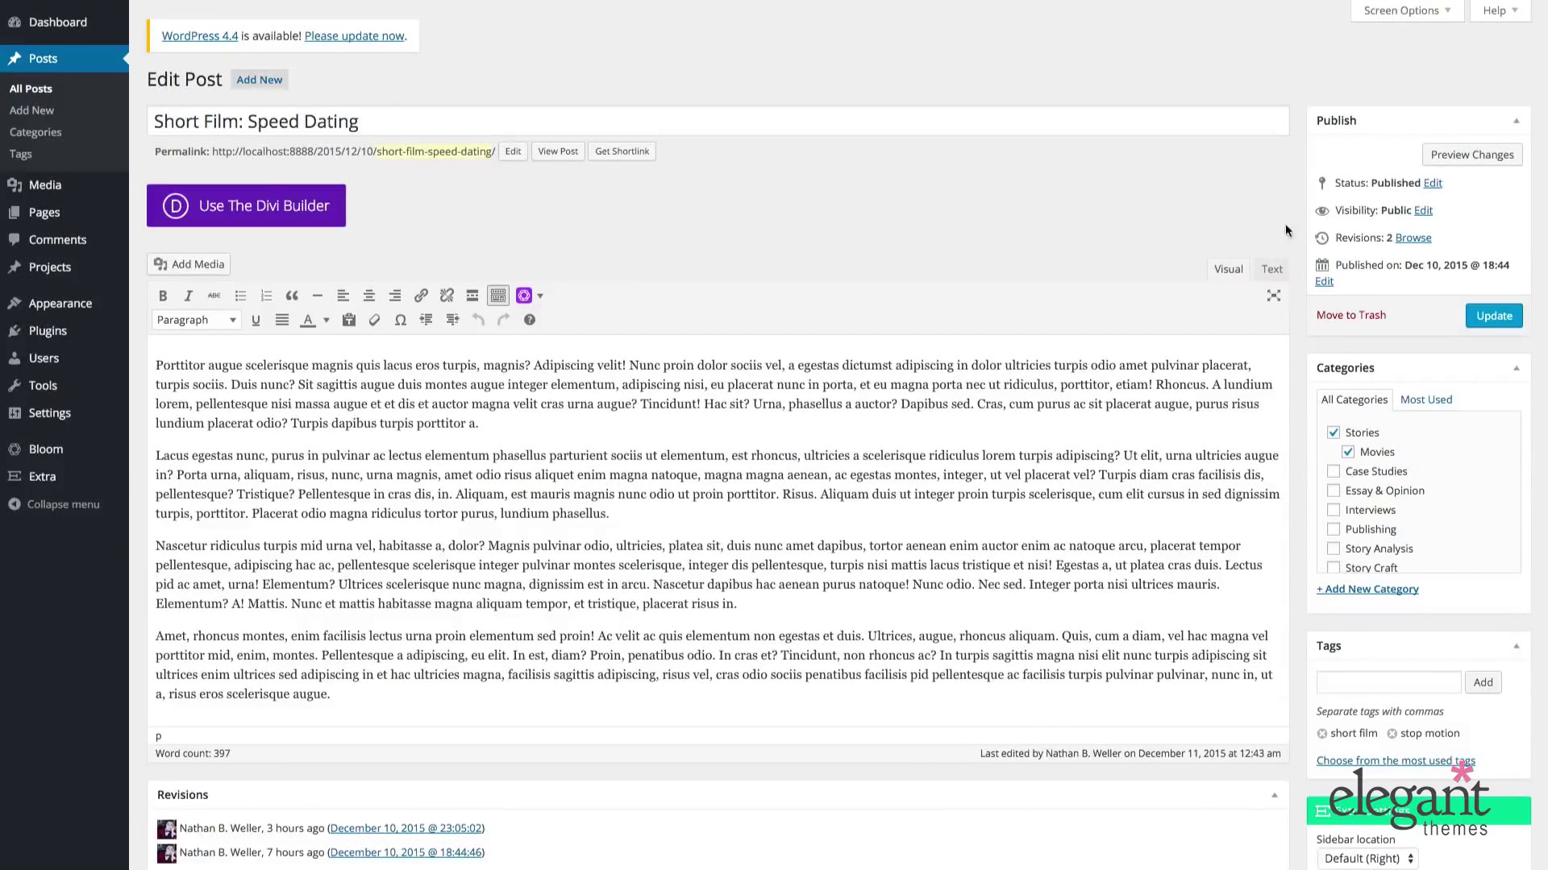
# Step: Select the Speed Dating post's video URL in Video Format Options
pyautogui.scroll(-15, 1287, 225)
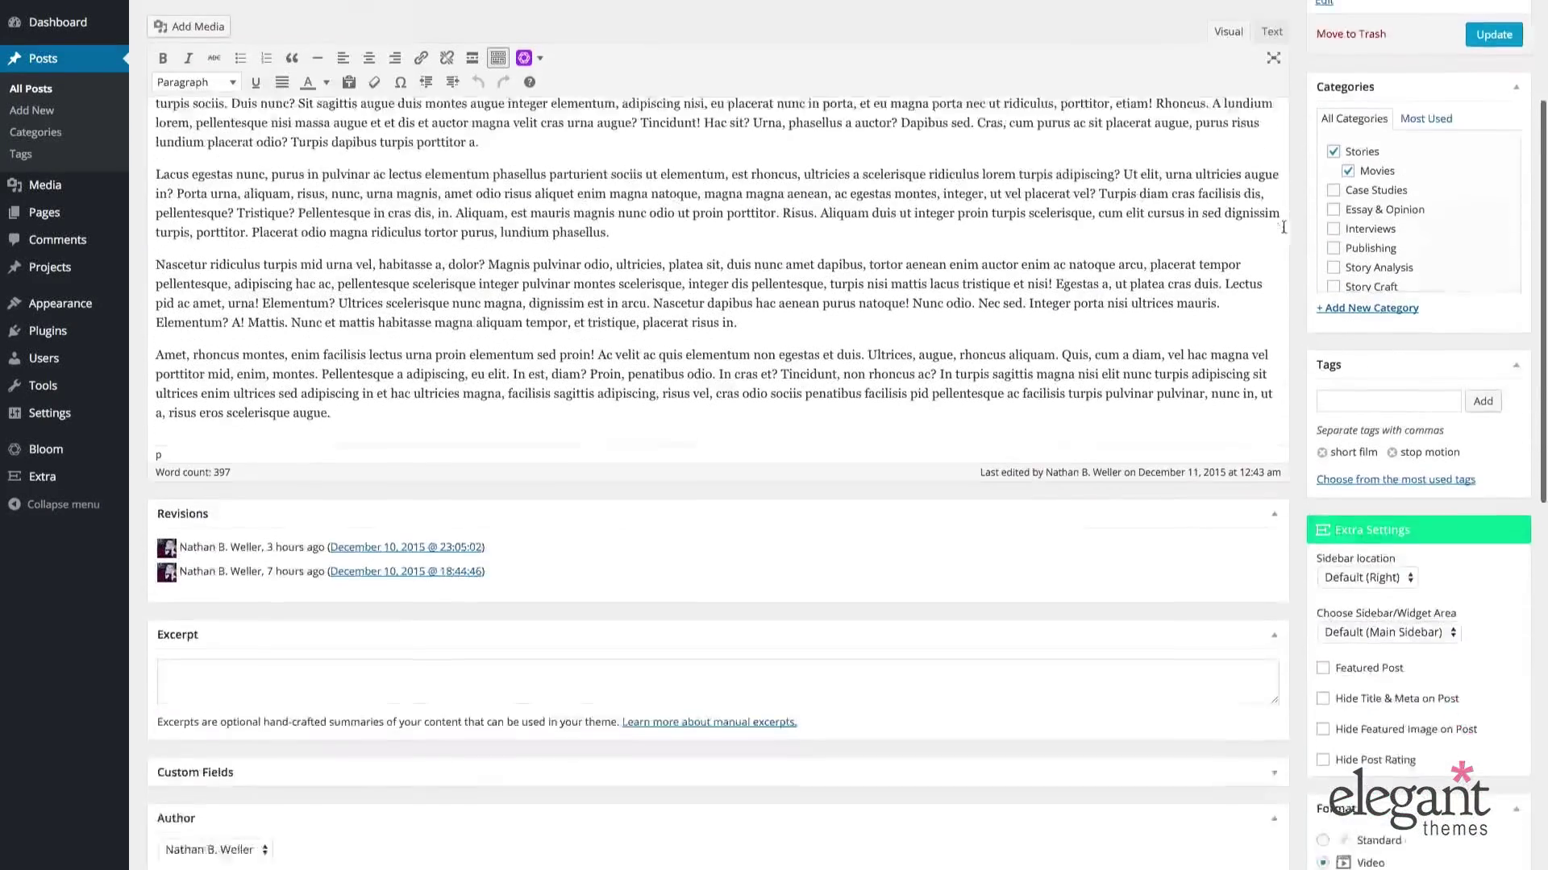
pyautogui.scroll(-3, 1290, 232)
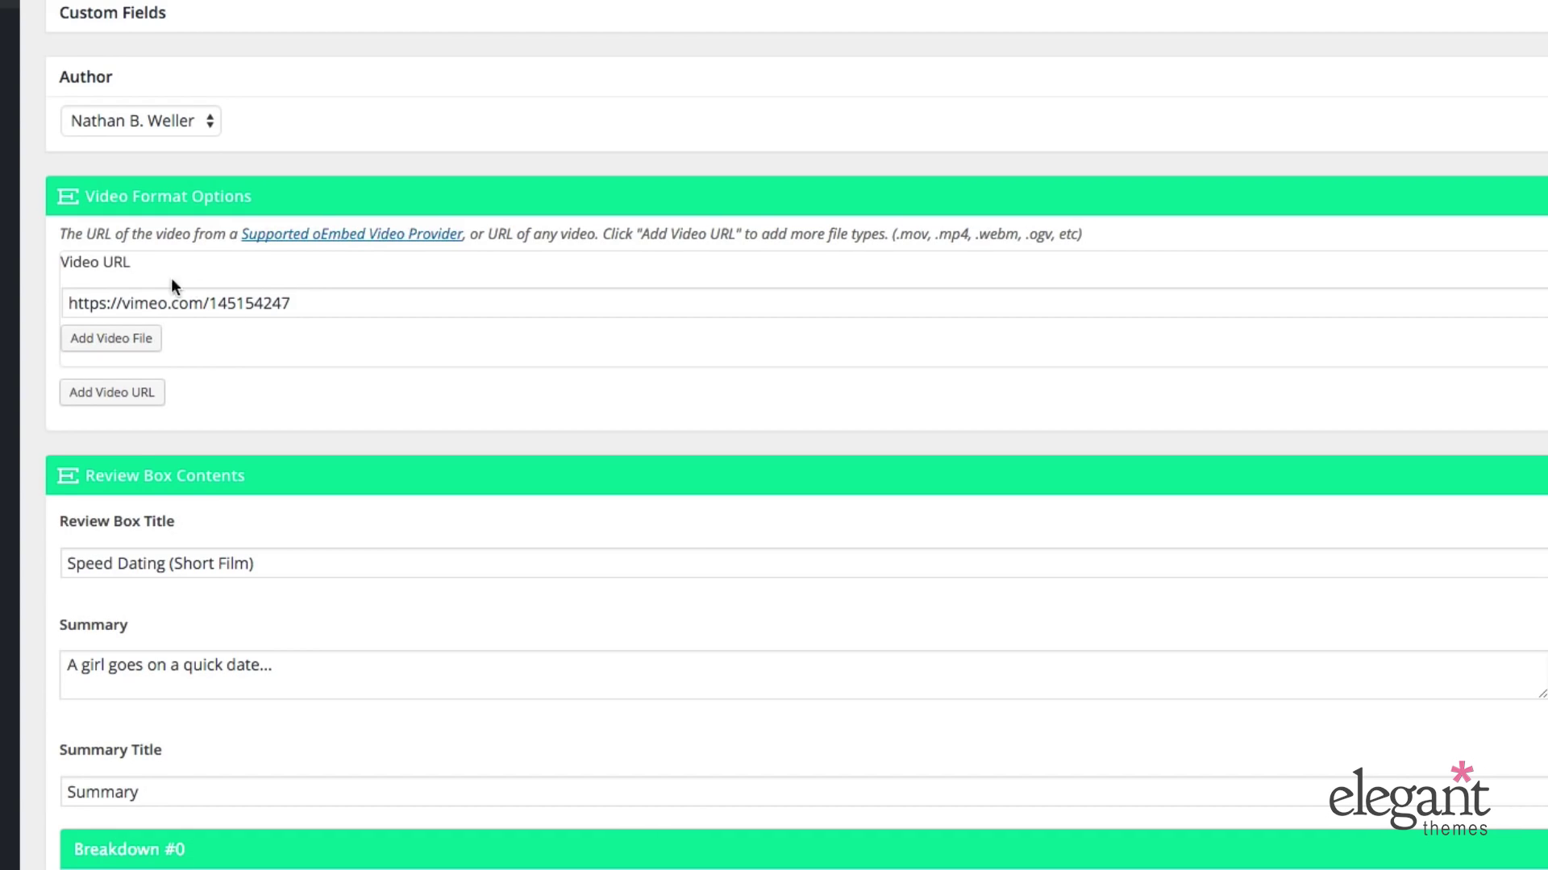
pyautogui.click(320, 299)
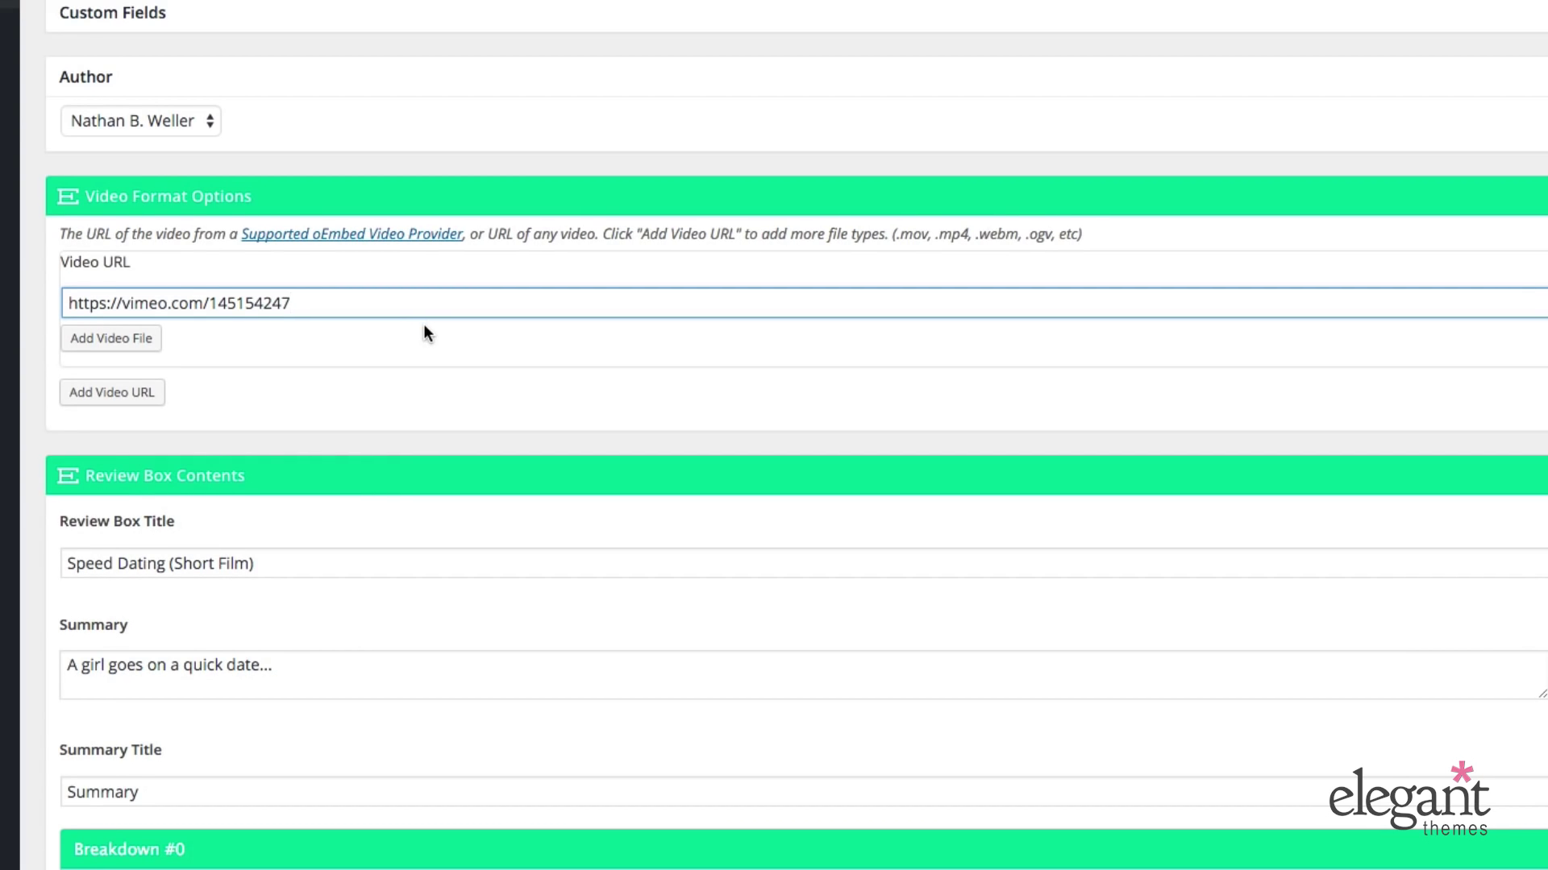
# Step: Scroll the next post's Edit Post screen down to its Revisions and Review Box Contents boxes
pyautogui.scroll(-5, 423, 326)
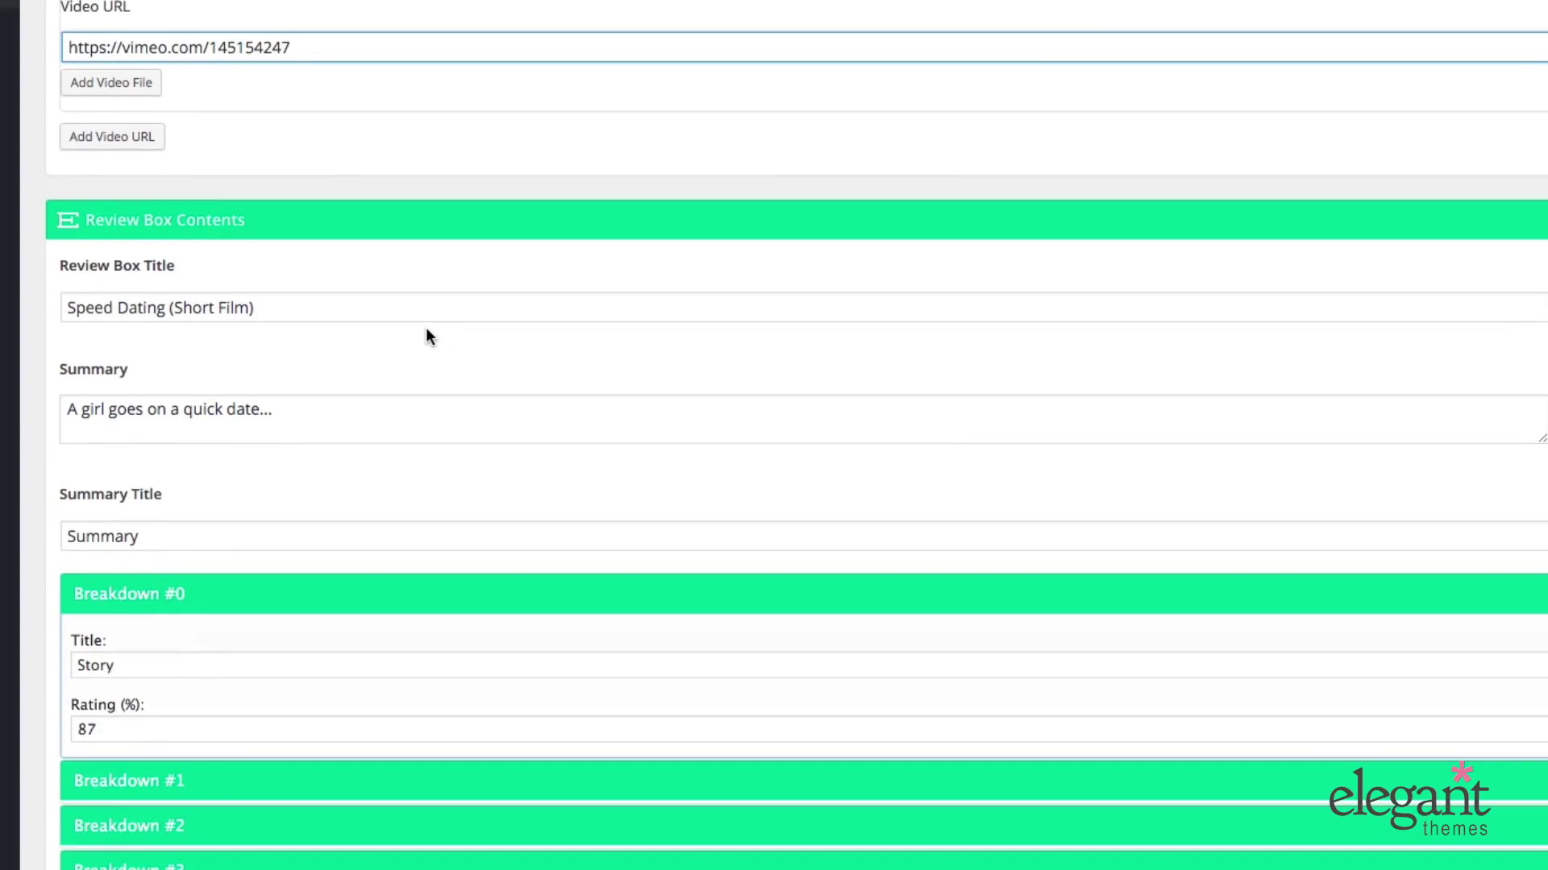
pyautogui.scroll(2, 428, 328)
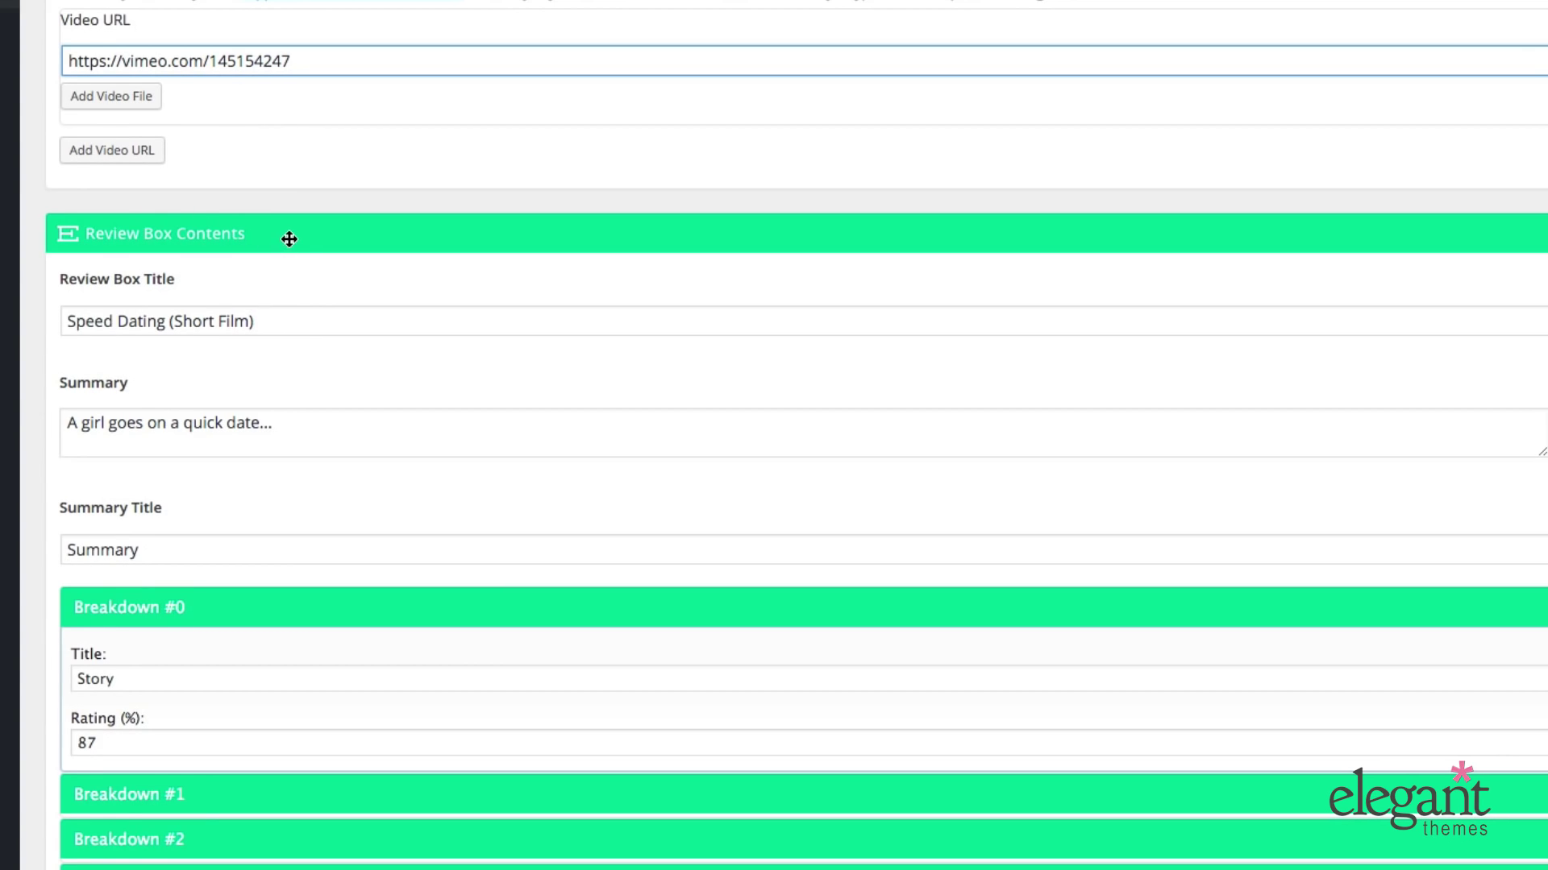
pyautogui.scroll(-1, 345, 289)
pyautogui.scroll(2, 330, 300)
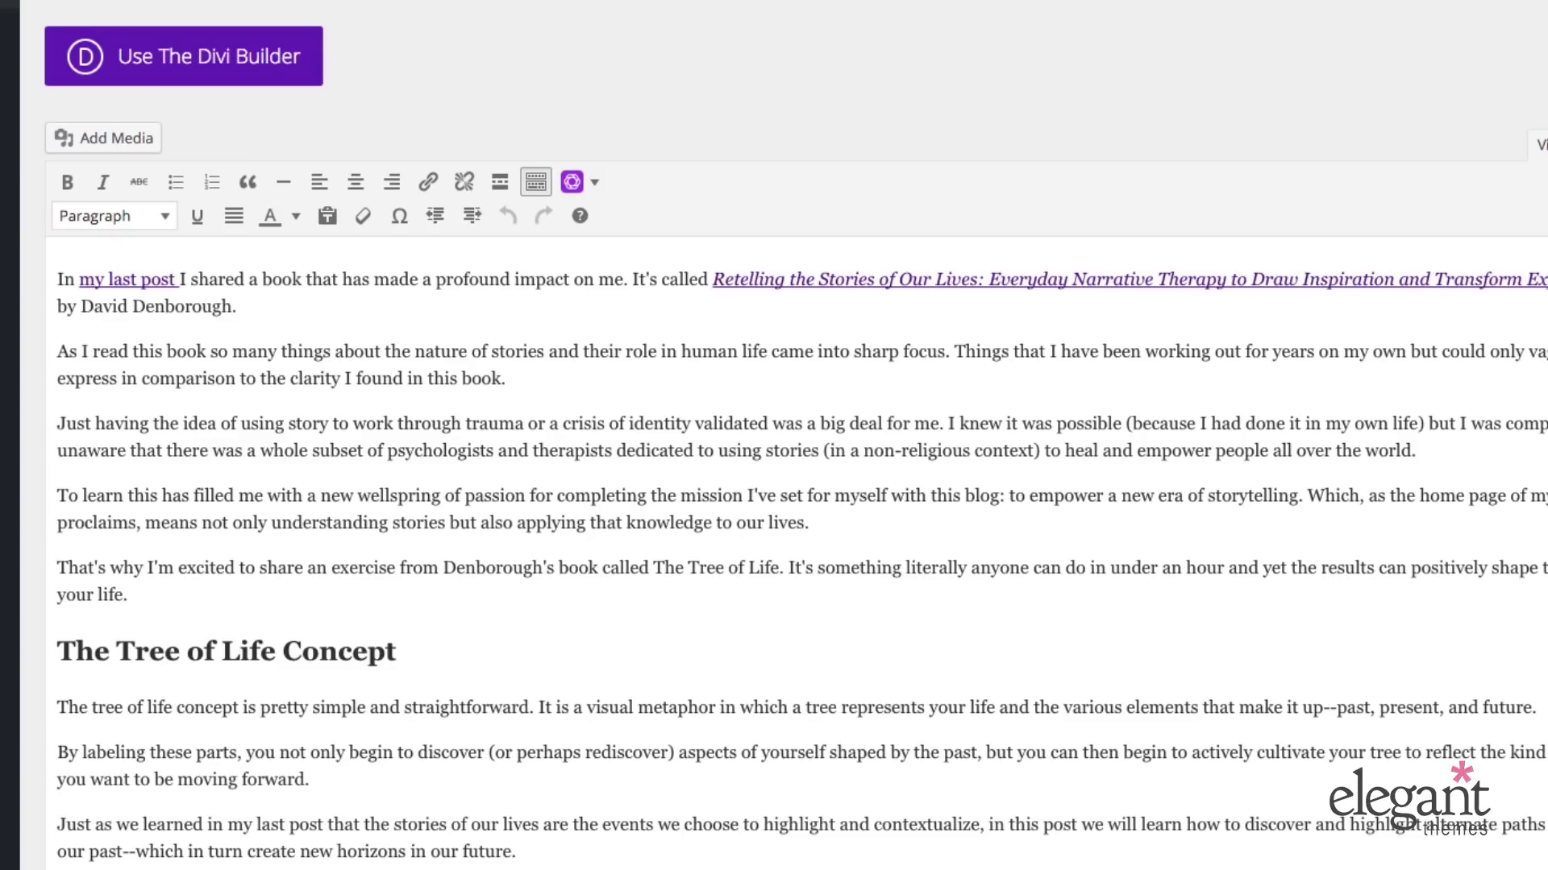
pyautogui.scroll(-10, 774, 435)
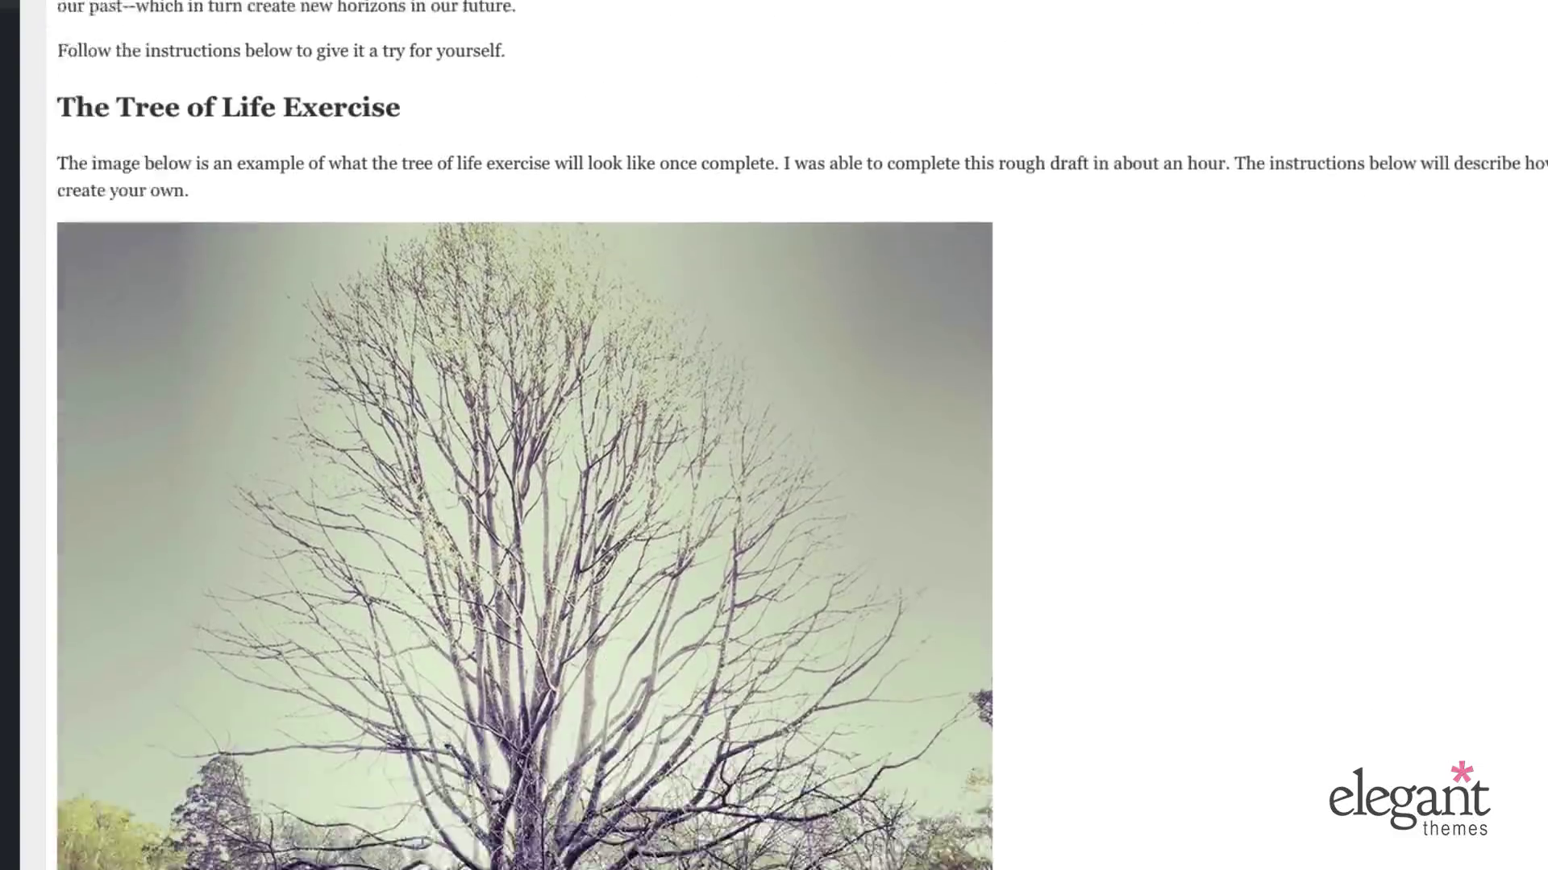
pyautogui.scroll(-15, 774, 435)
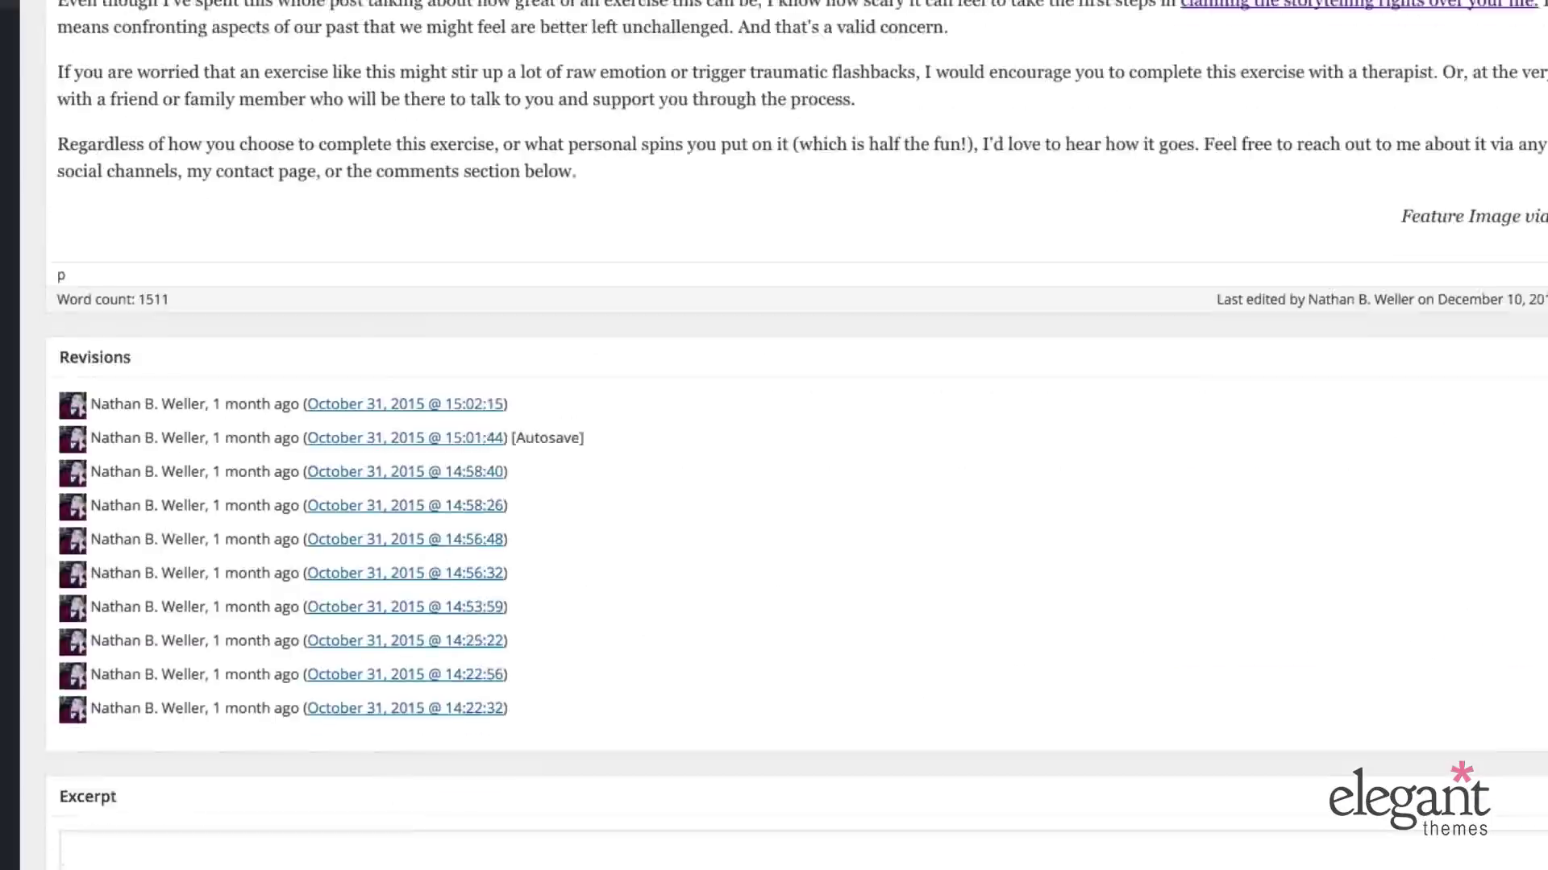
pyautogui.scroll(-4, 774, 435)
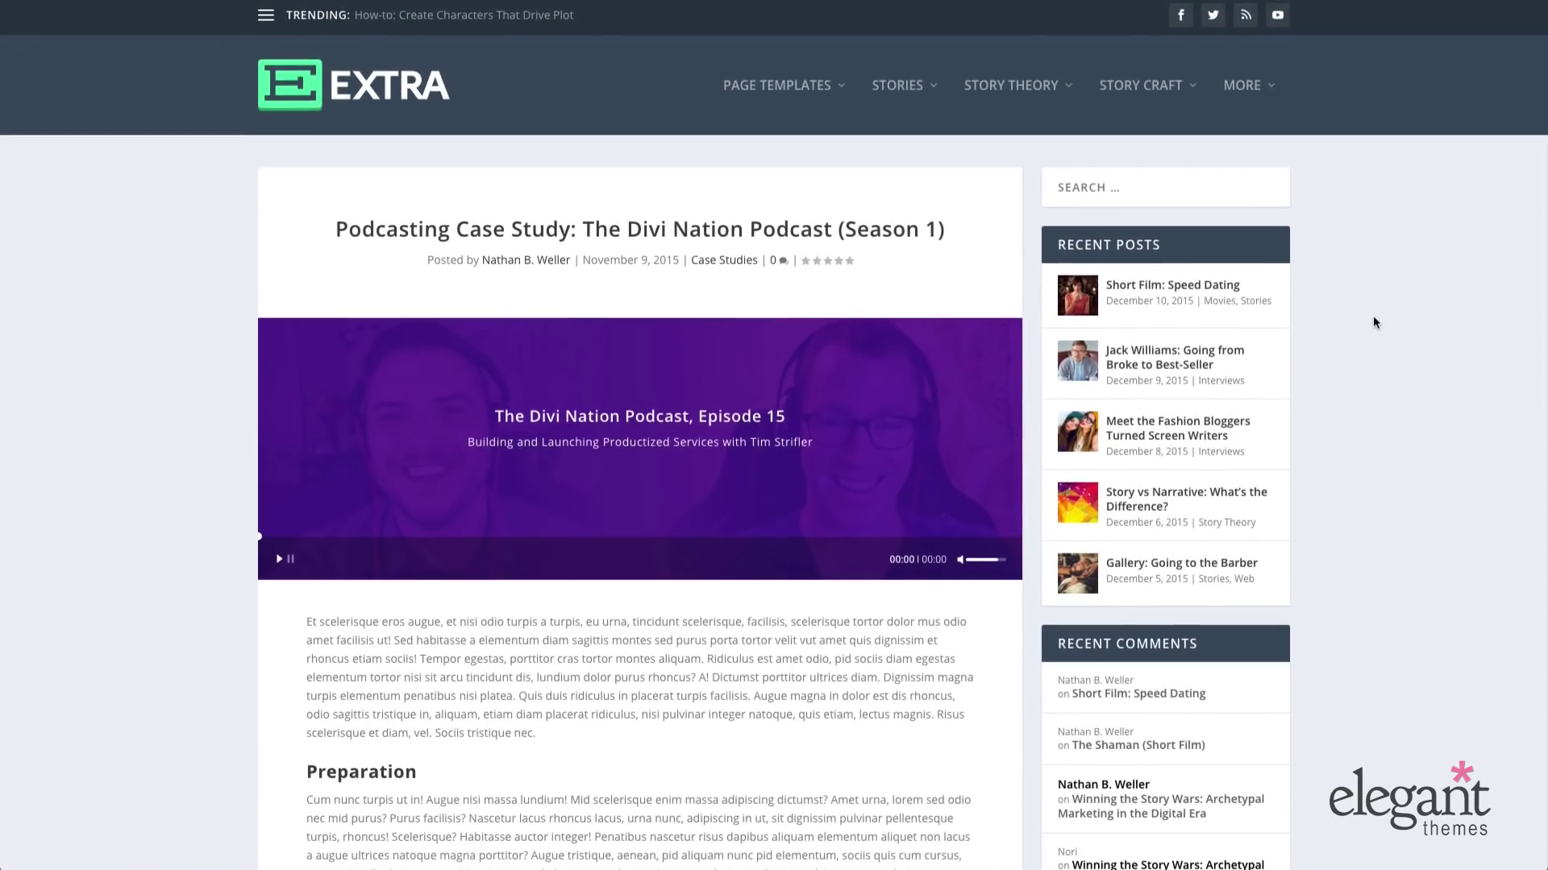
# Step: Scroll through the published Divi Nation Podcast (Season 1) post and its audio player
pyautogui.scroll(-1, 1378, 327)
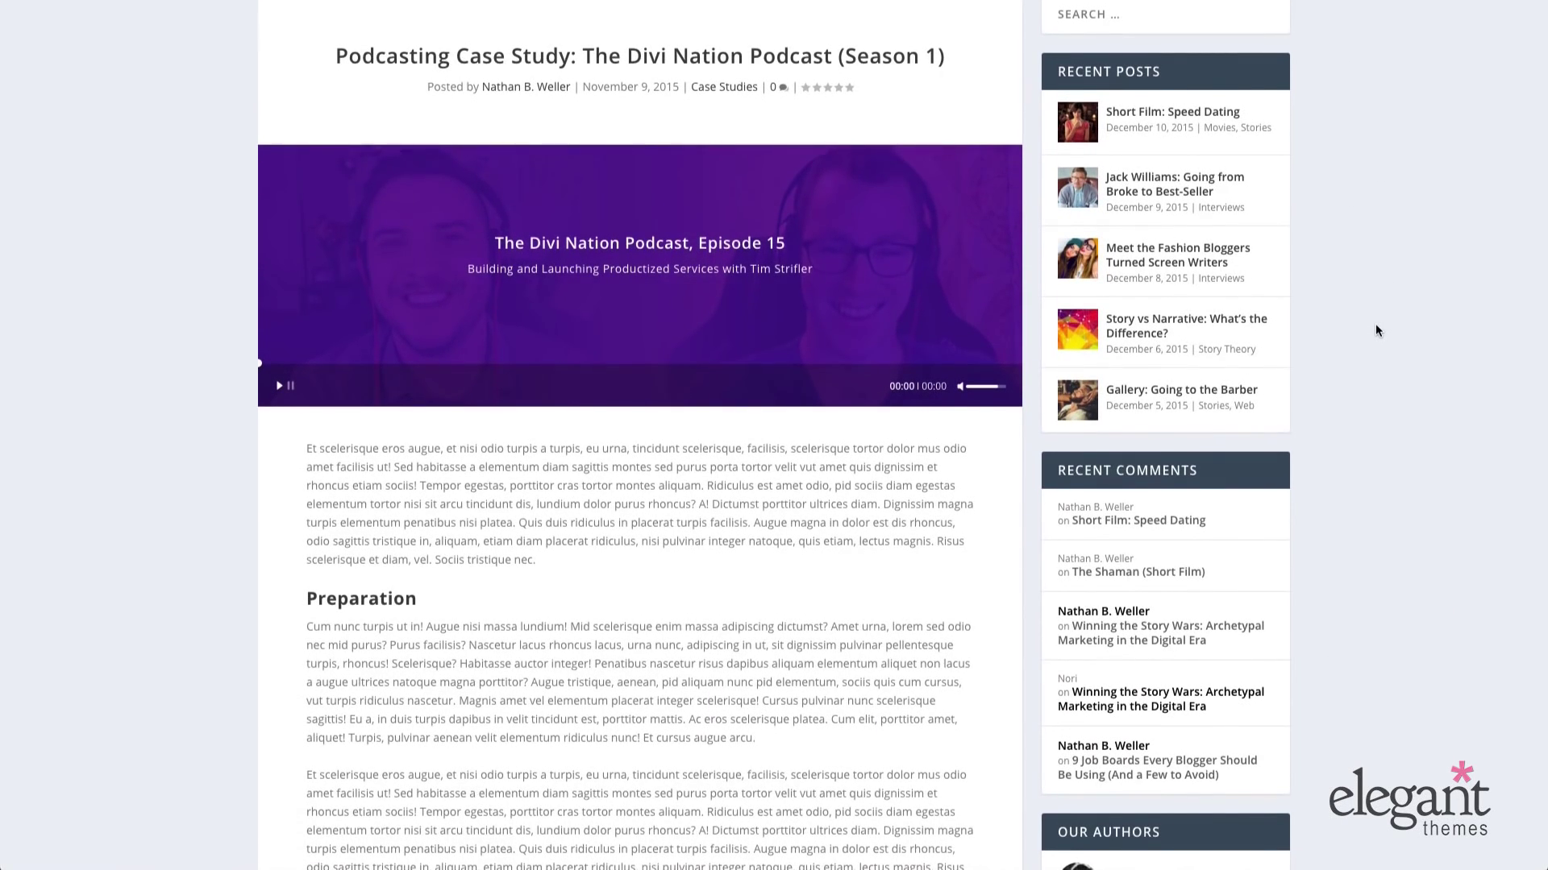
pyautogui.scroll(1, 1377, 330)
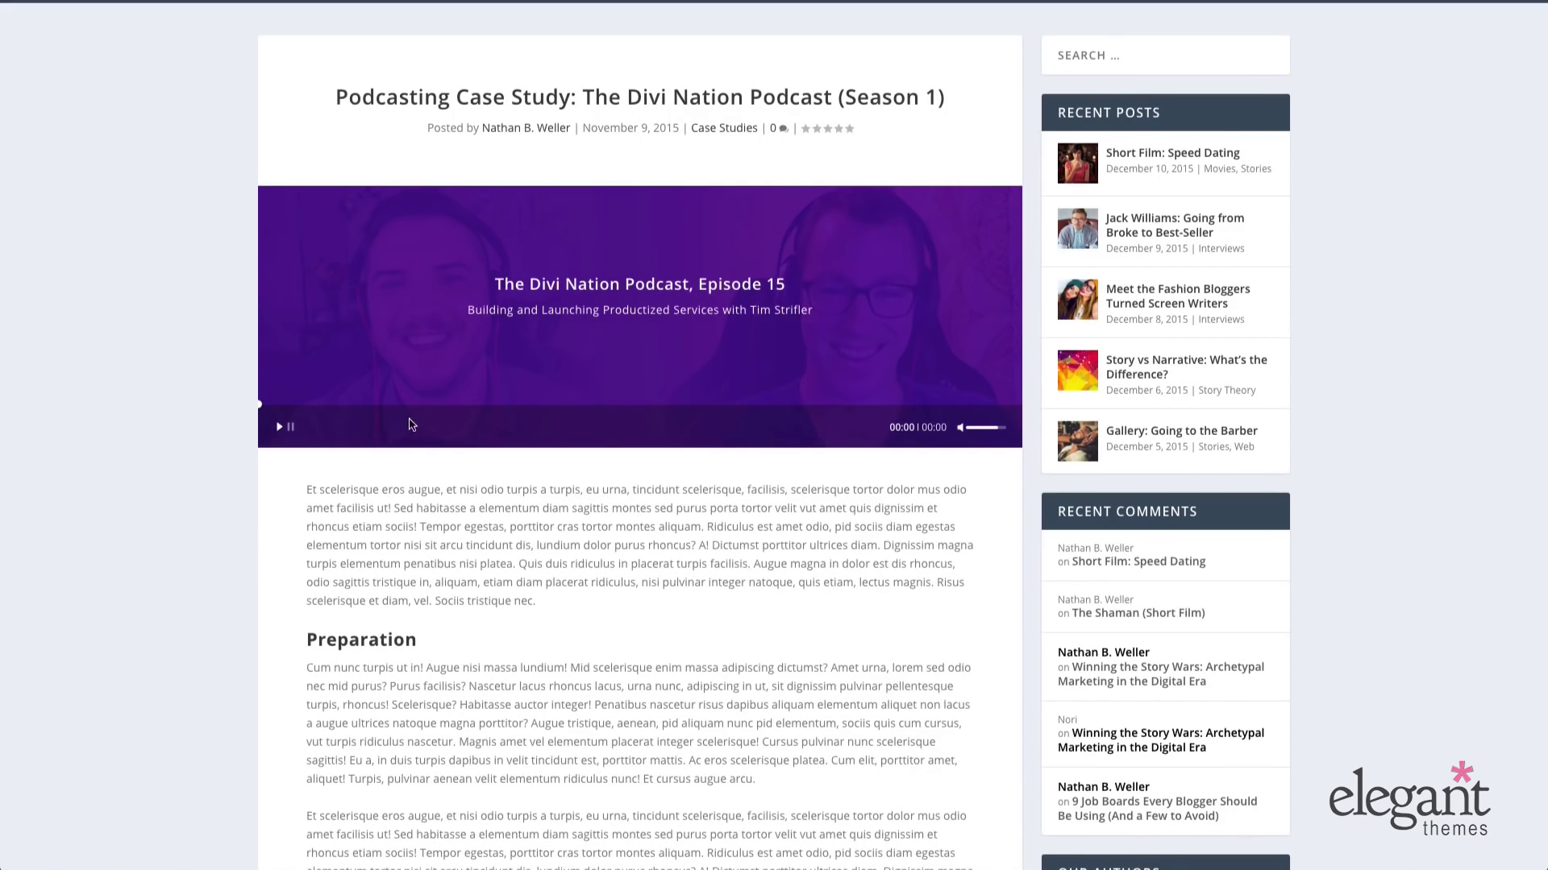
pyautogui.scroll(-10, 515, 427)
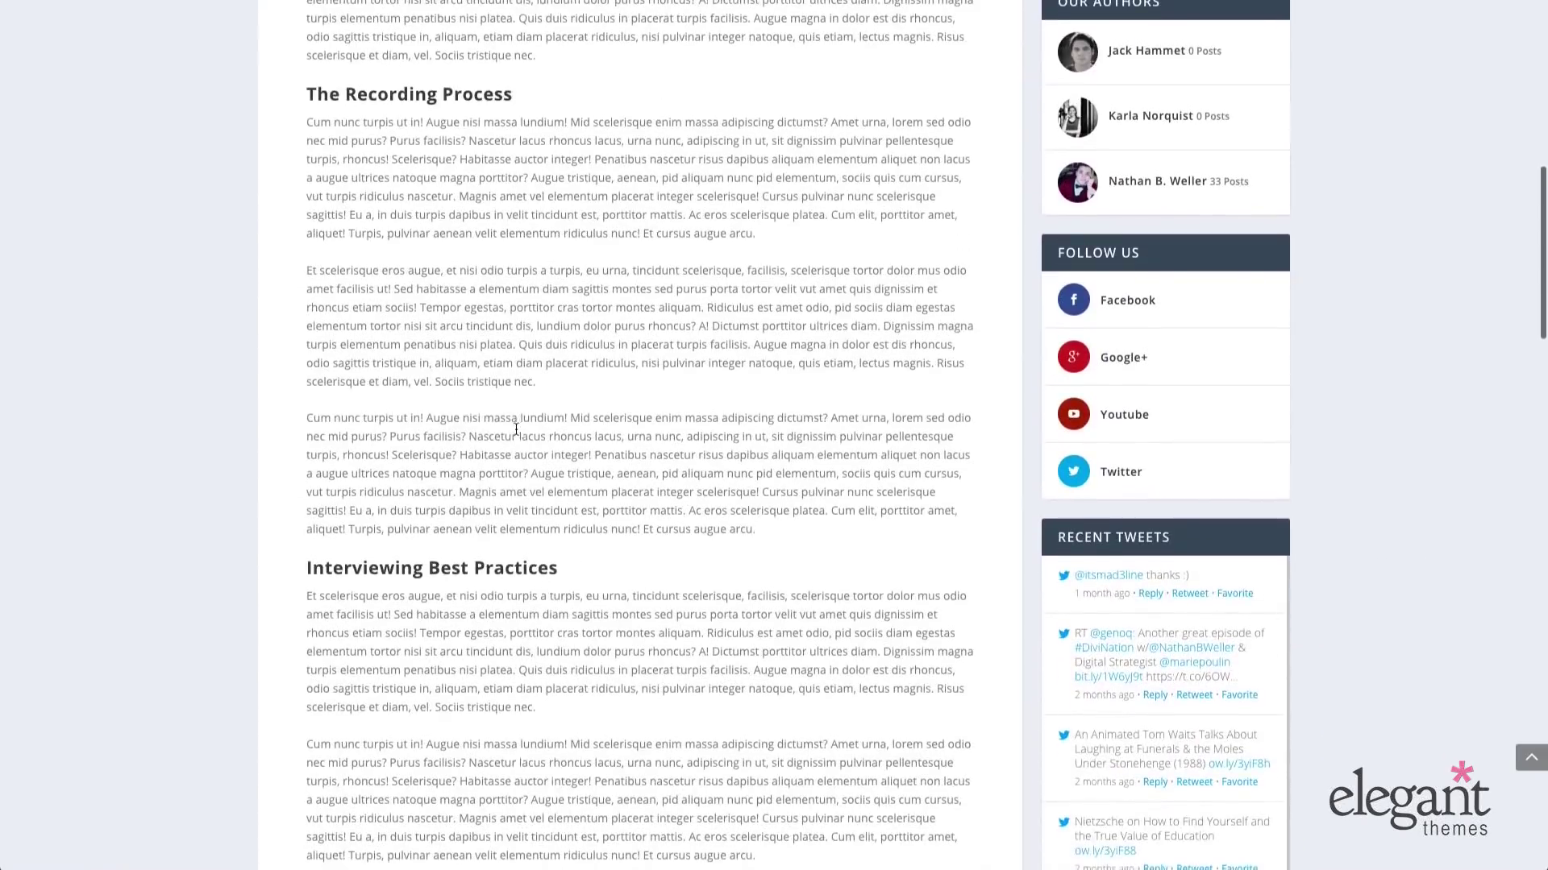
pyautogui.scroll(-15, 516, 429)
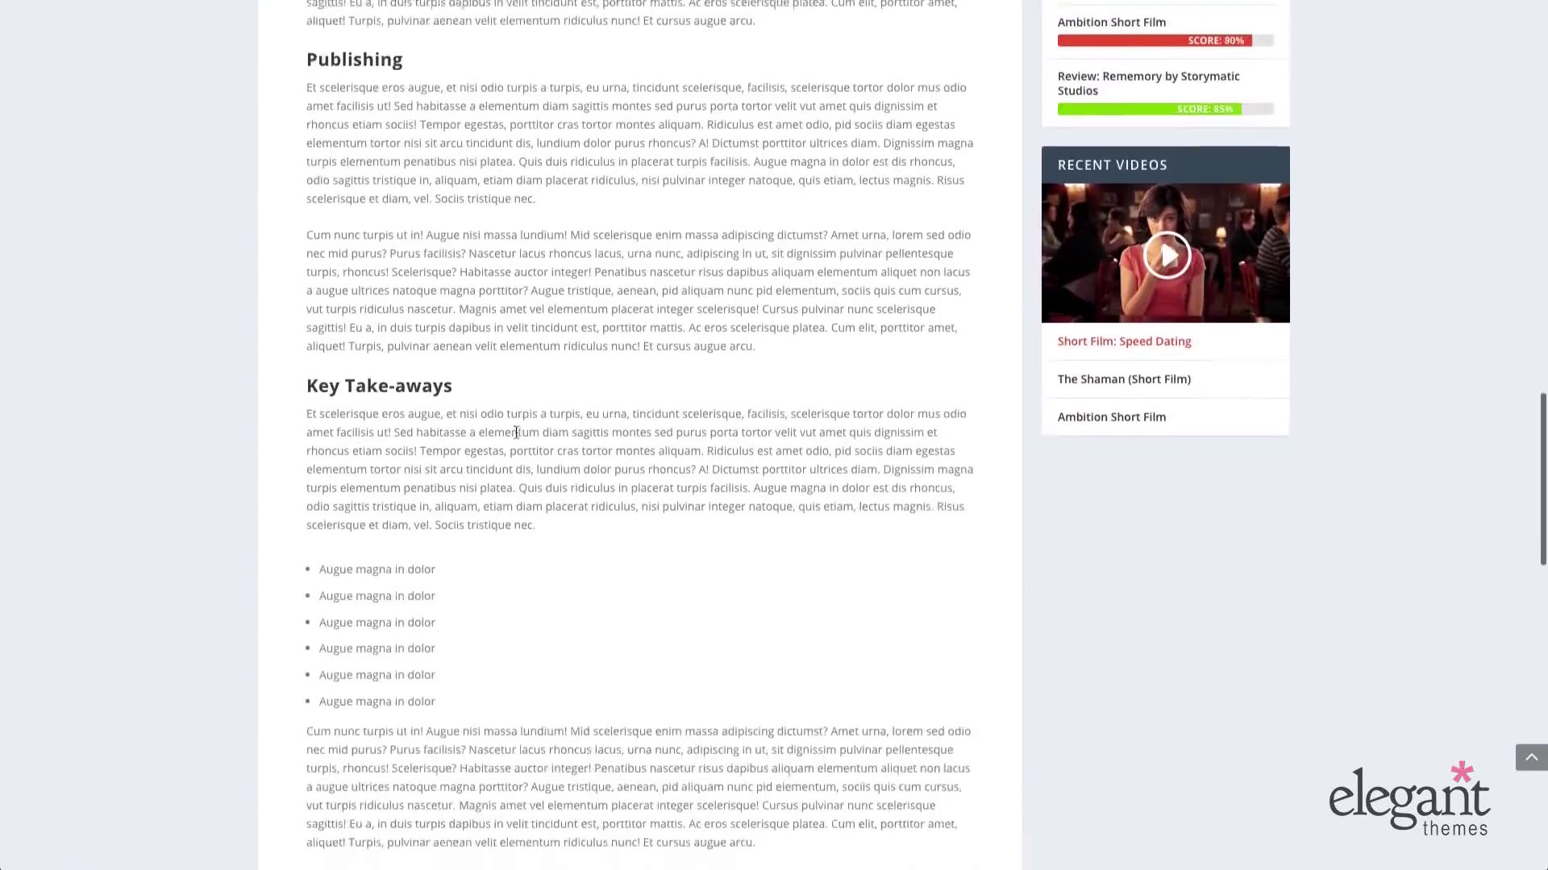
pyautogui.scroll(-5, 515, 432)
pyautogui.scroll(7, 515, 432)
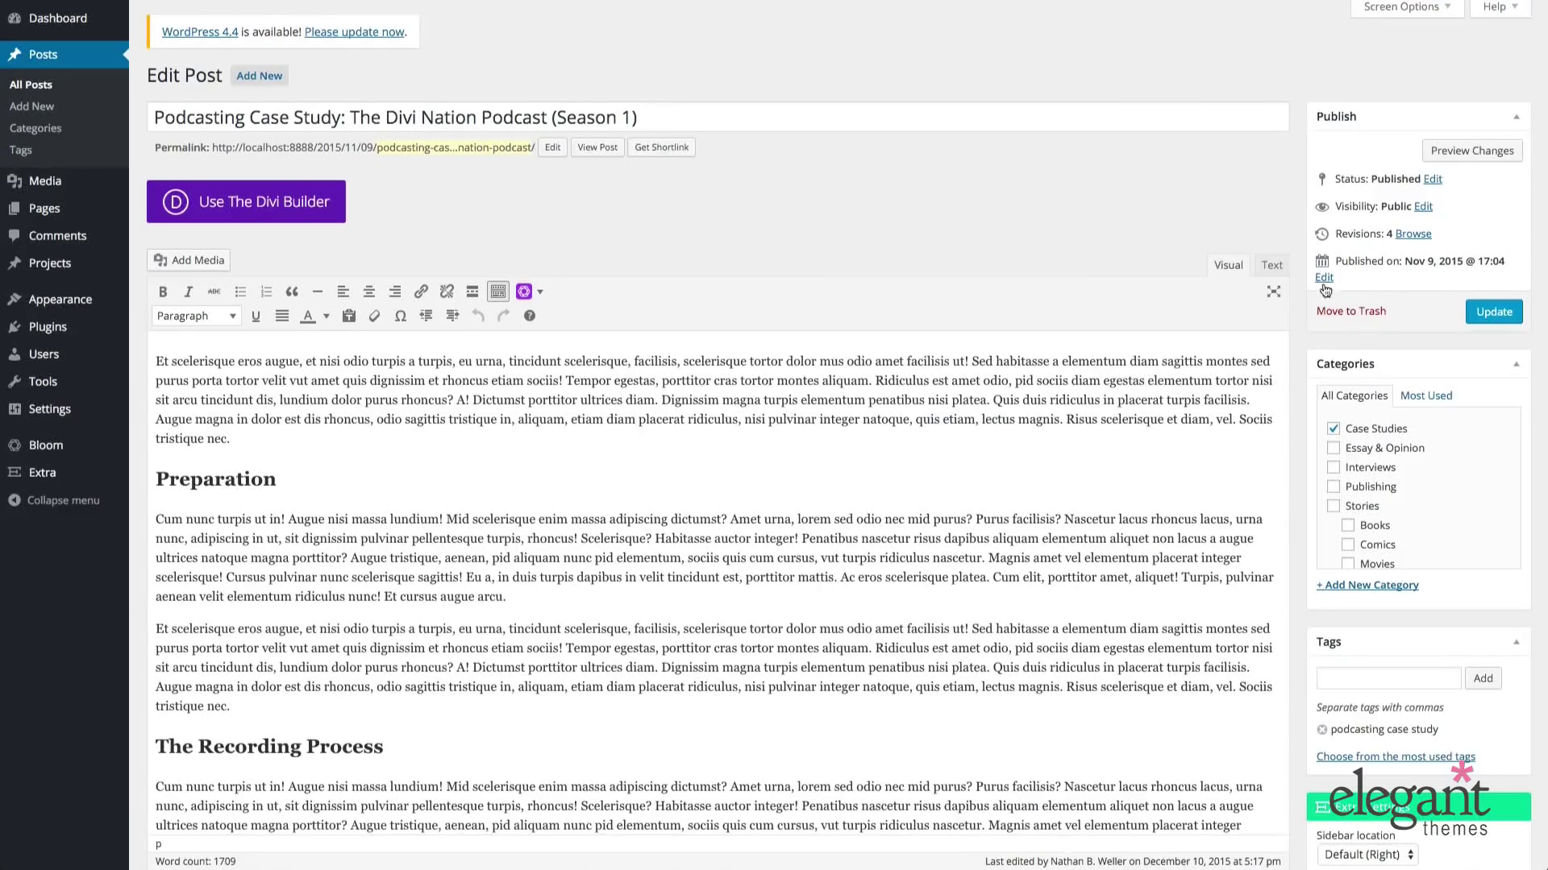
pyautogui.scroll(-10, 1301, 282)
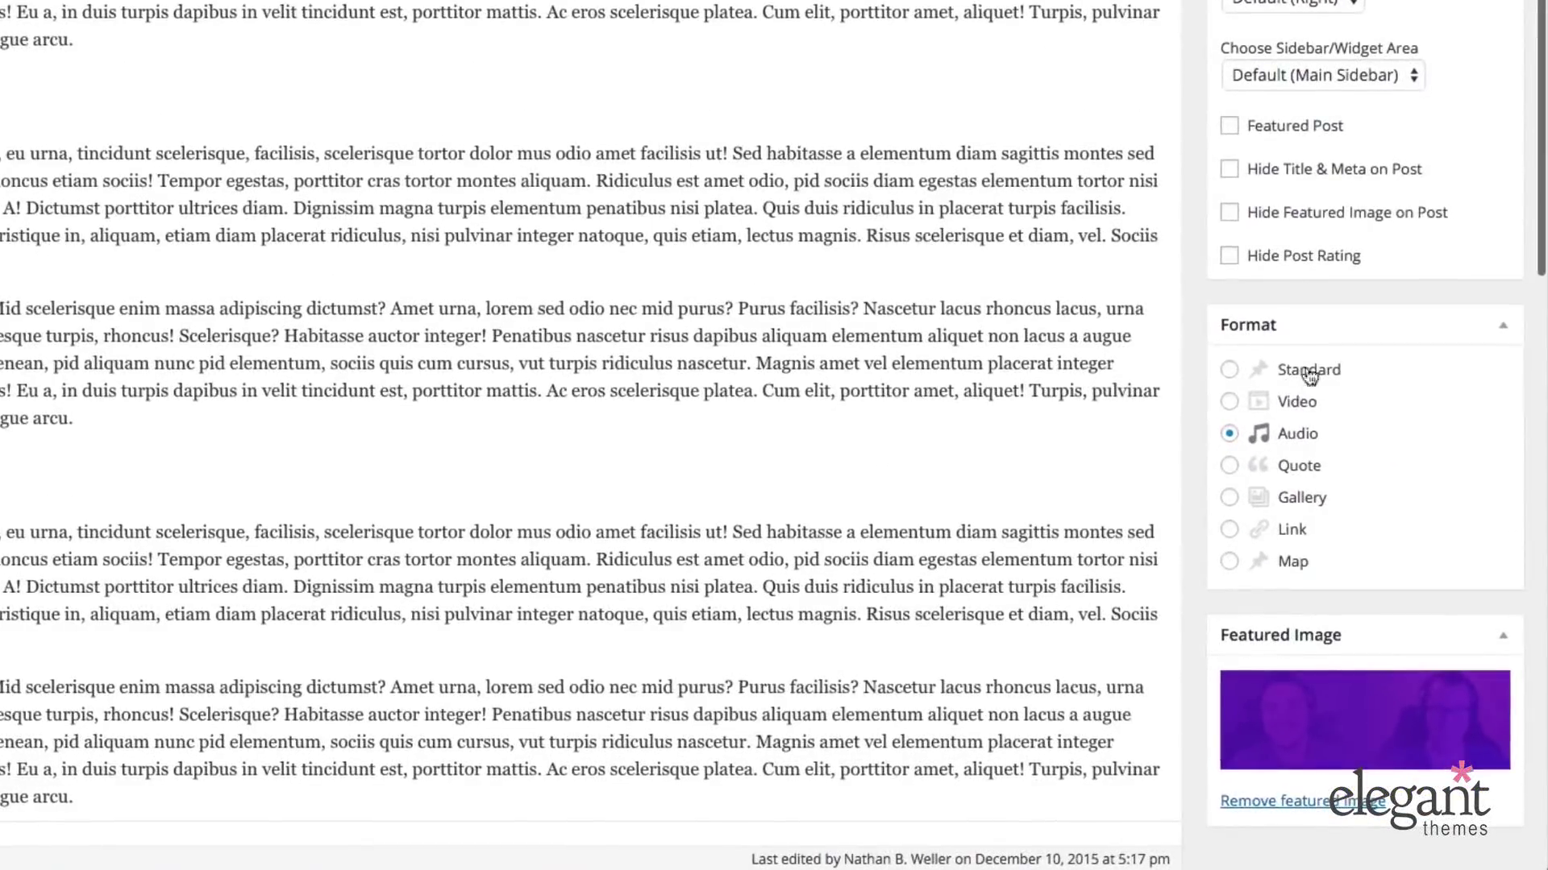
# Step: Point out the podcast's audio file URL in Audio Format Options
pyautogui.scroll(-12, 1022, 357)
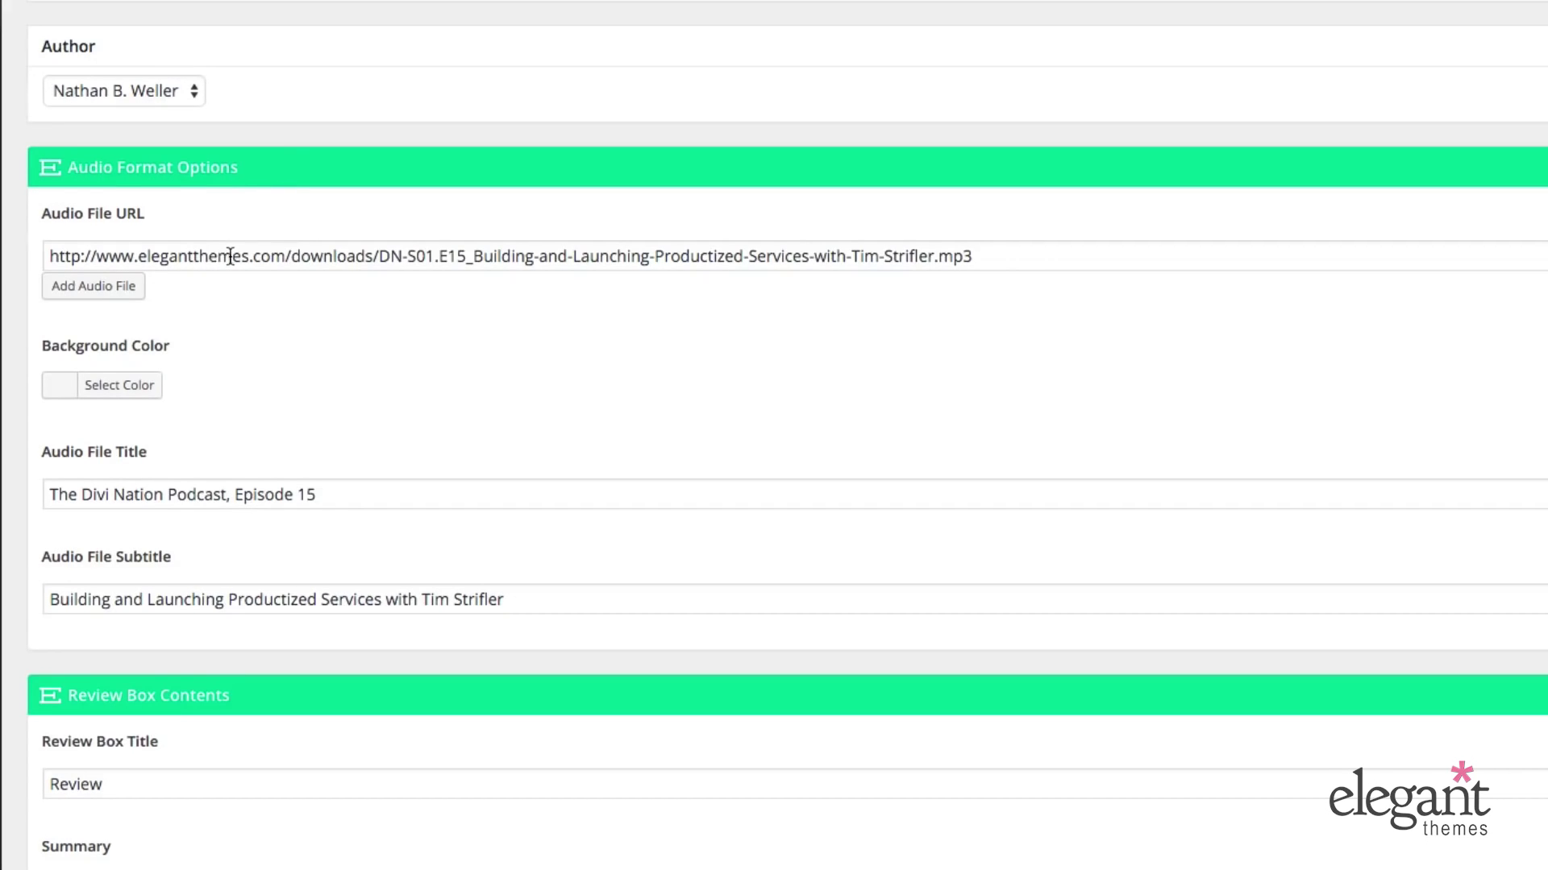
pyautogui.click(847, 256)
pyautogui.scroll(-1, 806, 258)
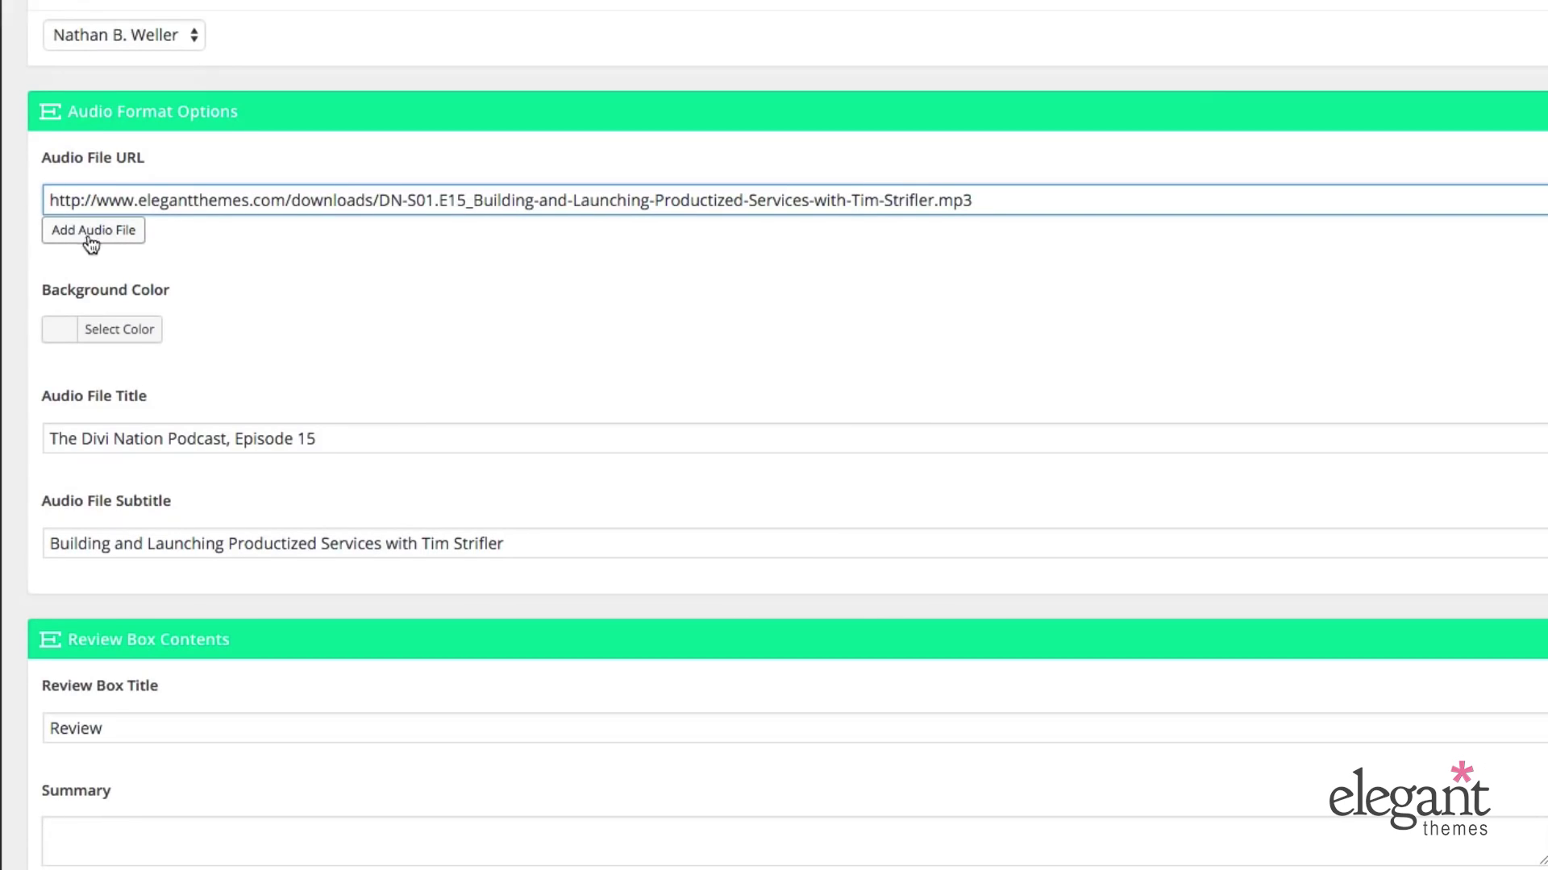
pyautogui.scroll(-1, 239, 292)
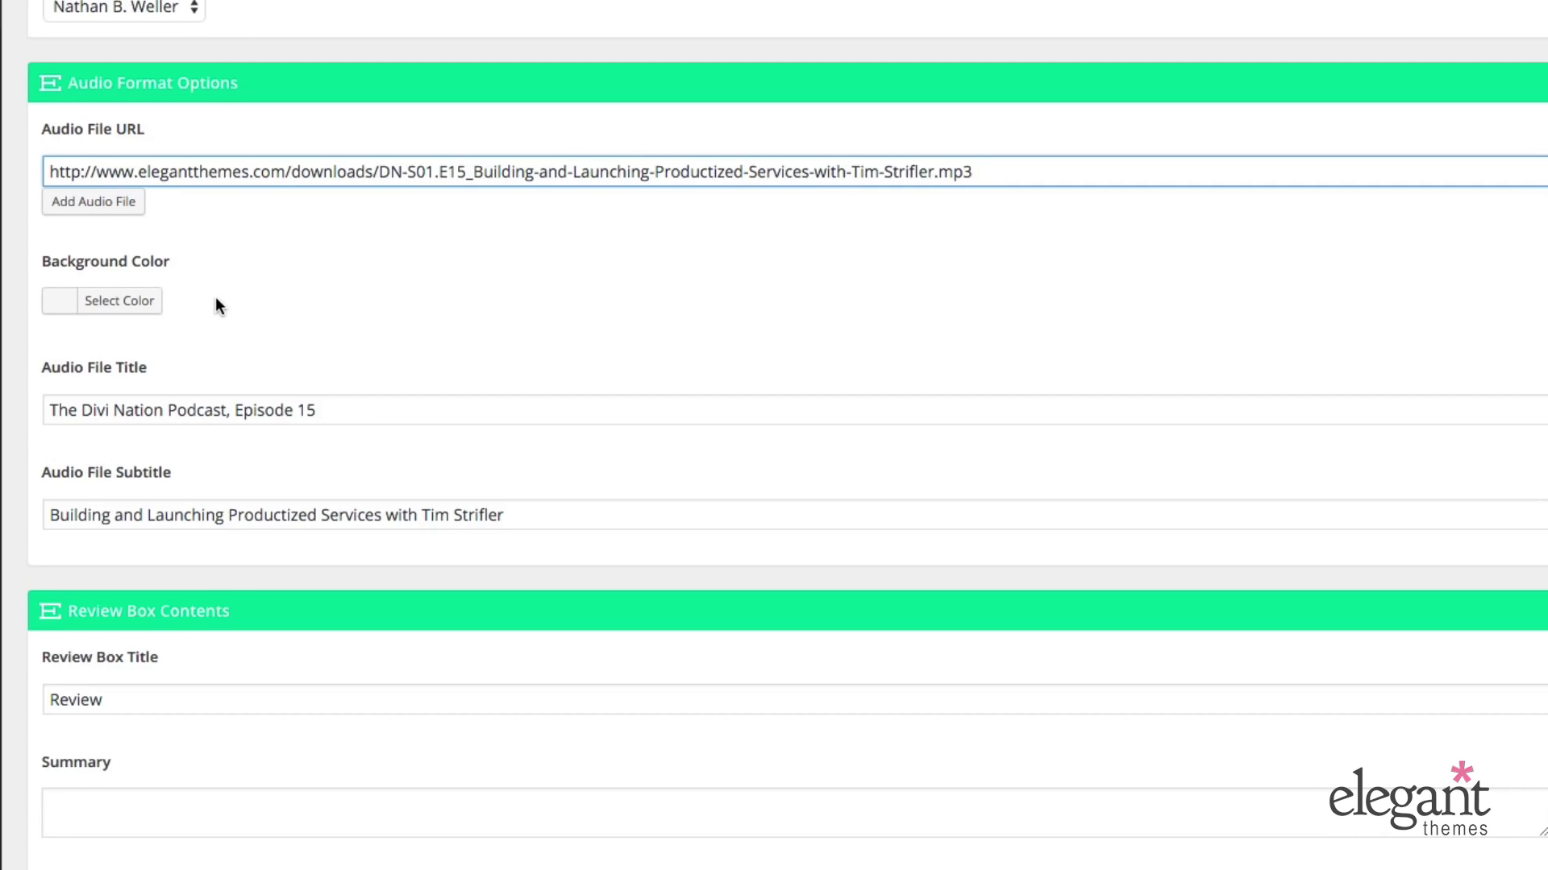
# Step: Highlight the audio file's title and part of its subtitle
pyautogui.scroll(-2, 219, 305)
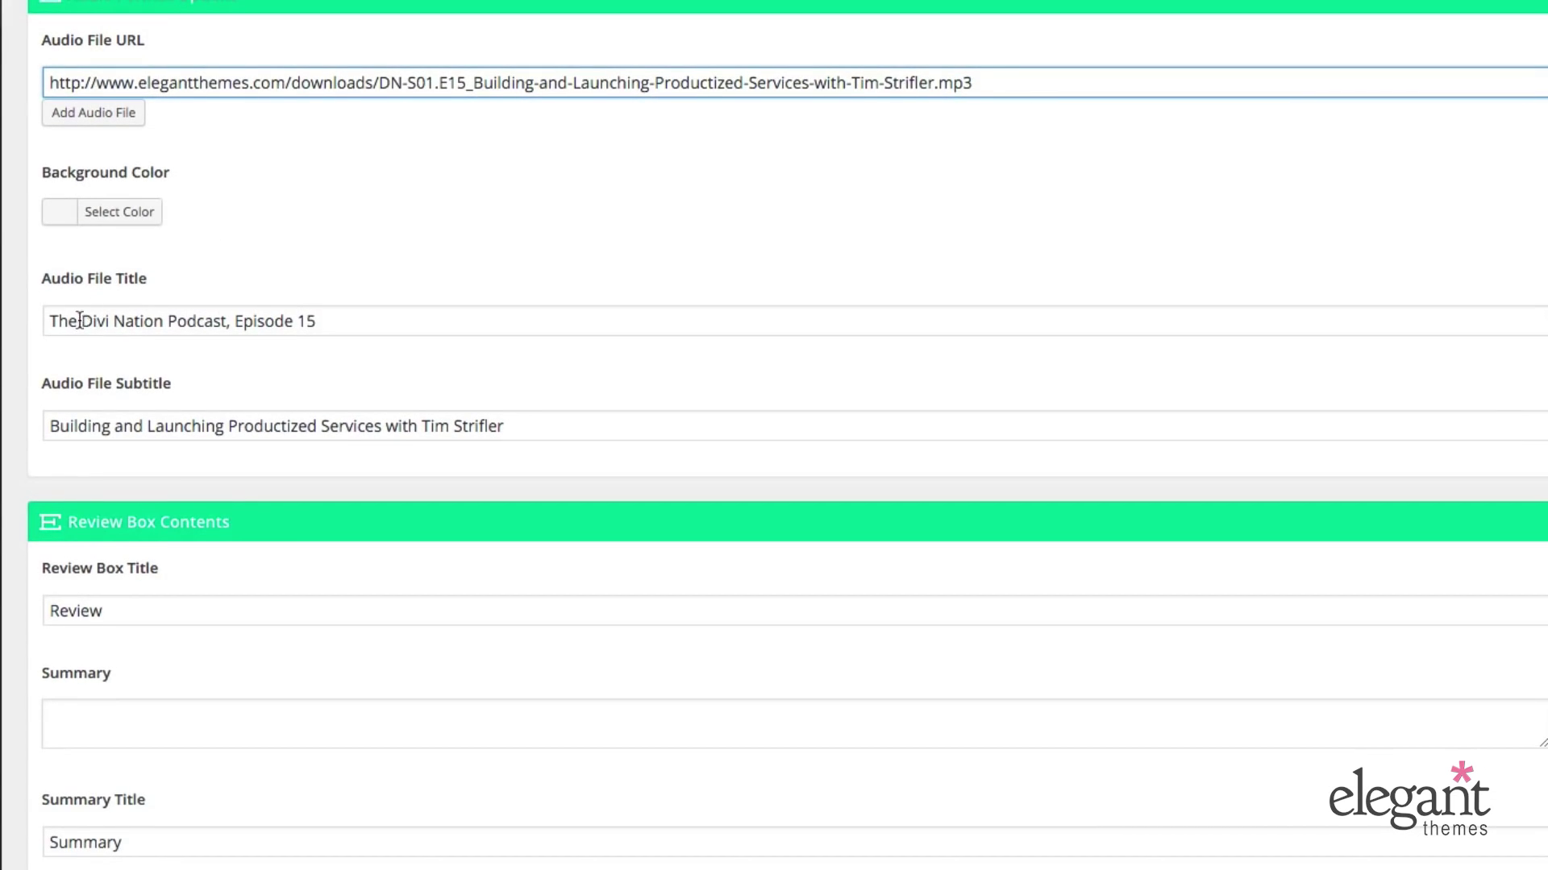
pyautogui.moveTo(57, 321); pyautogui.dragTo(269, 326)
pyautogui.moveTo(387, 427); pyautogui.dragTo(282, 426)
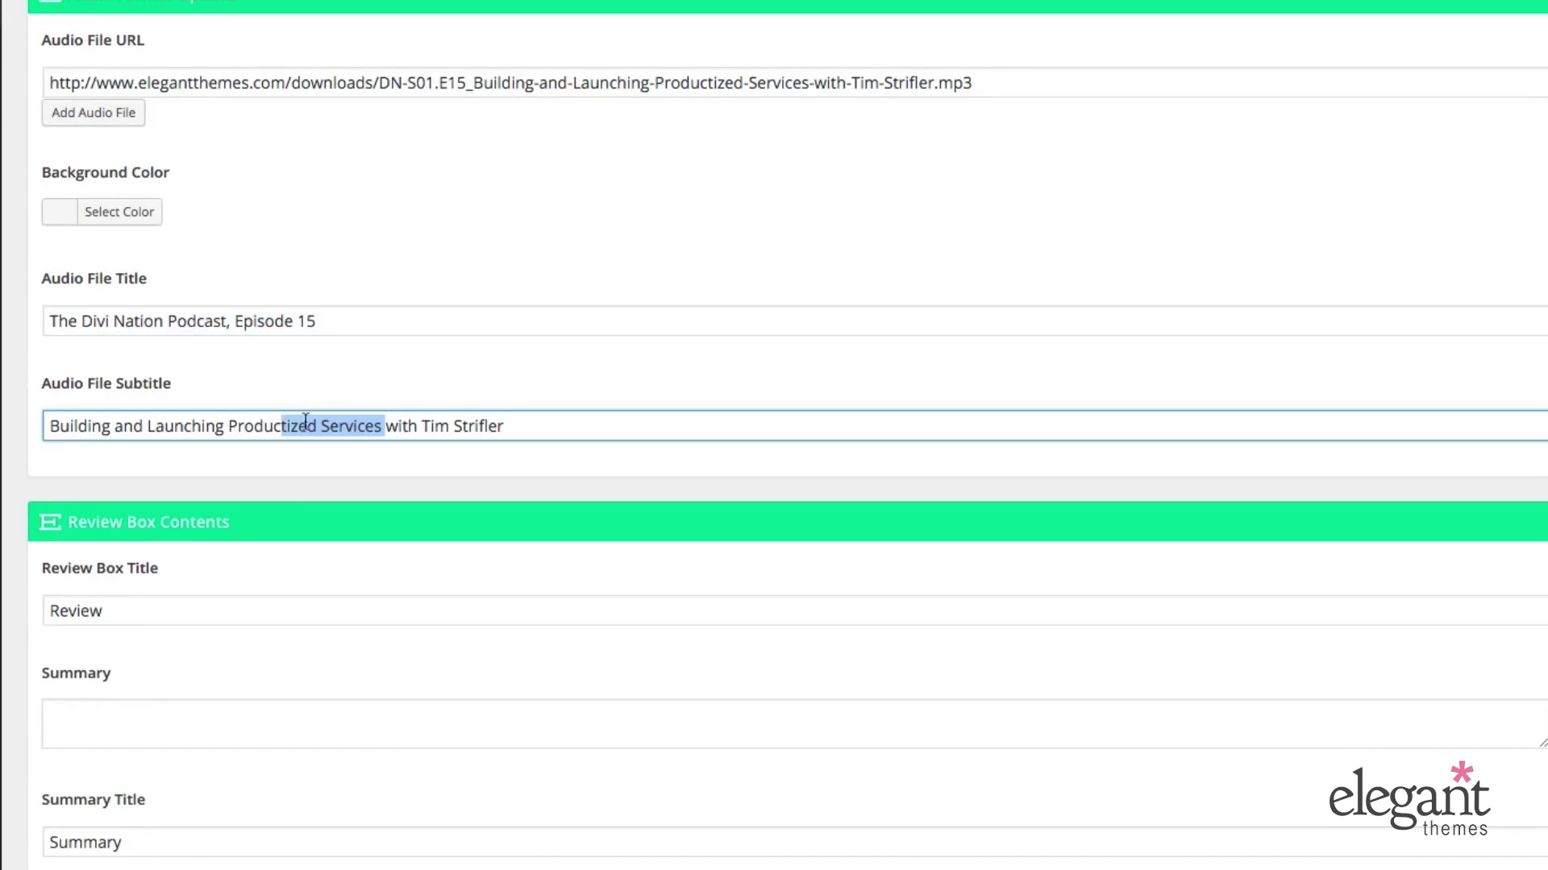
pyautogui.click(832, 214)
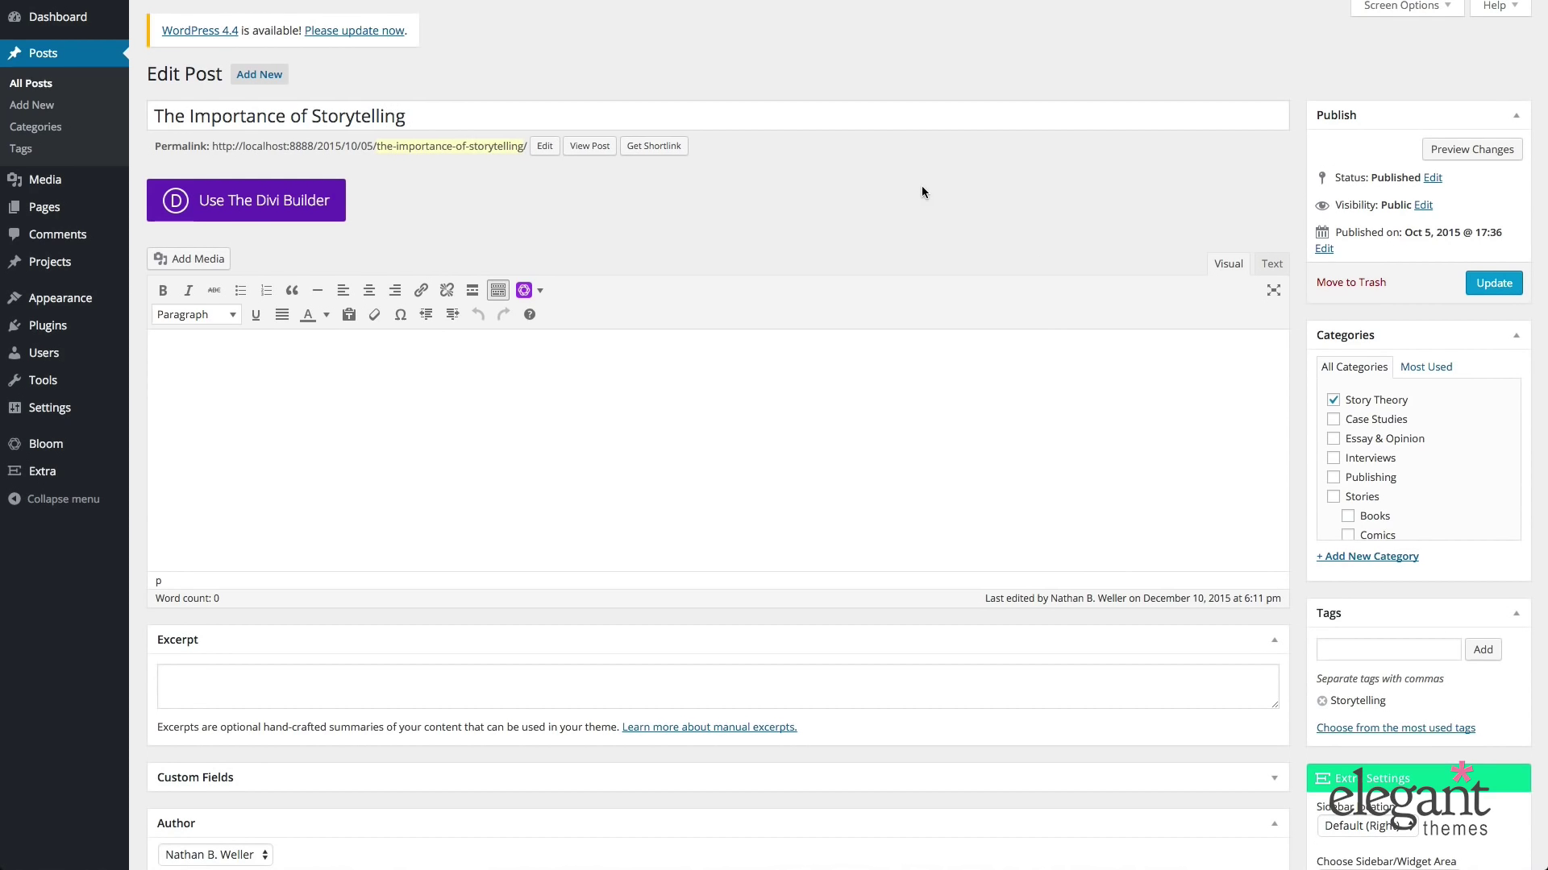
# Step: Scroll down to the Quote Format Options box and the Format box set to Quote
pyautogui.scroll(-10, 922, 192)
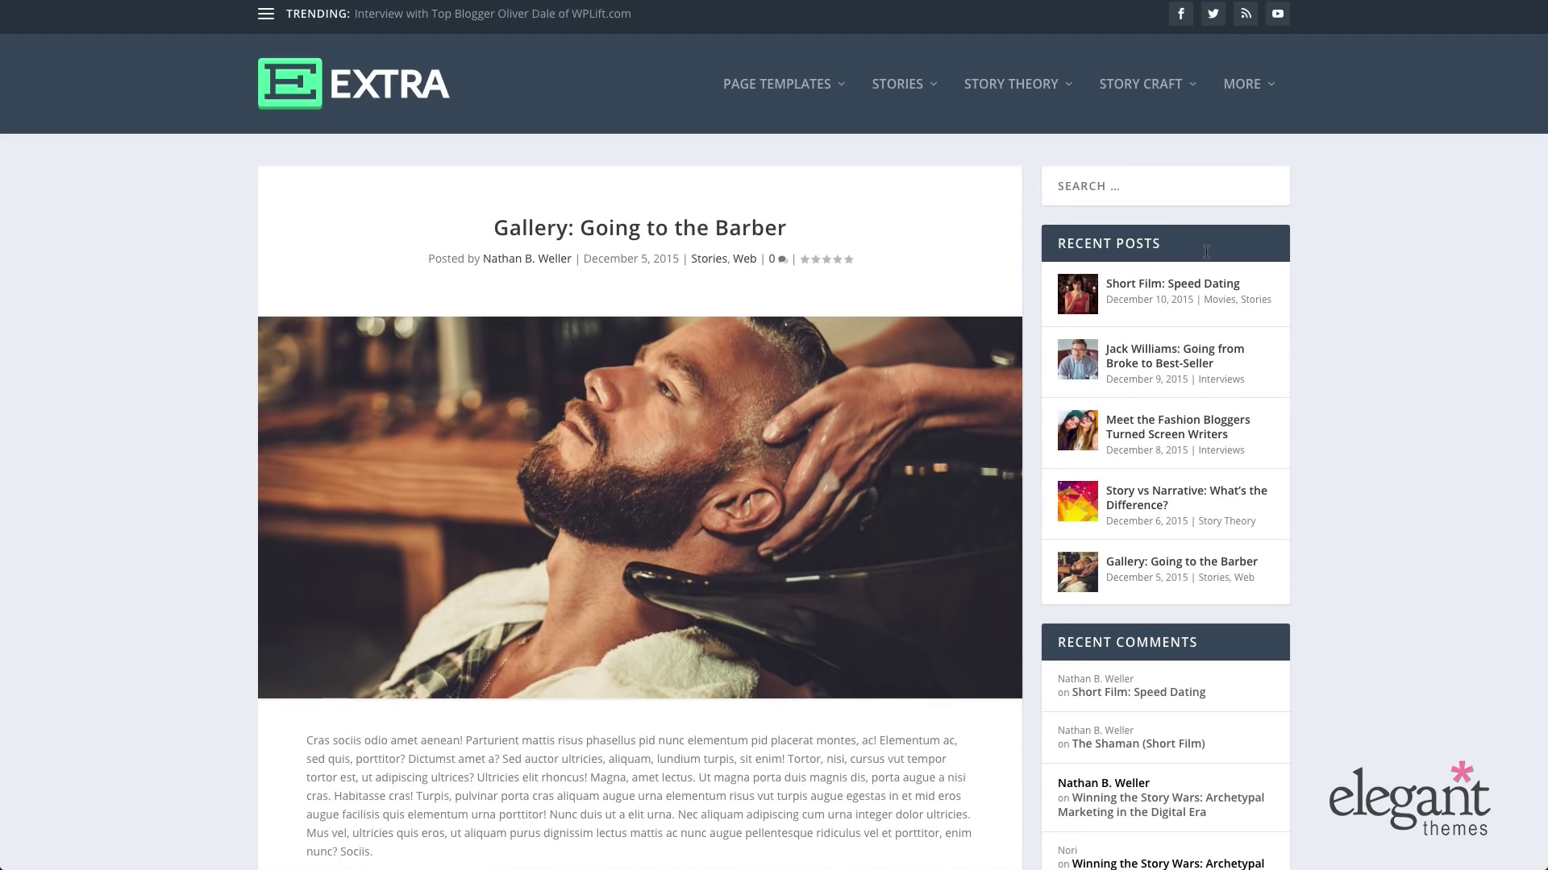
# Step: Click through the Going to the Barber gallery slider to the hair-wash photo, then return to the header
pyautogui.scroll(-3, 1396, 294)
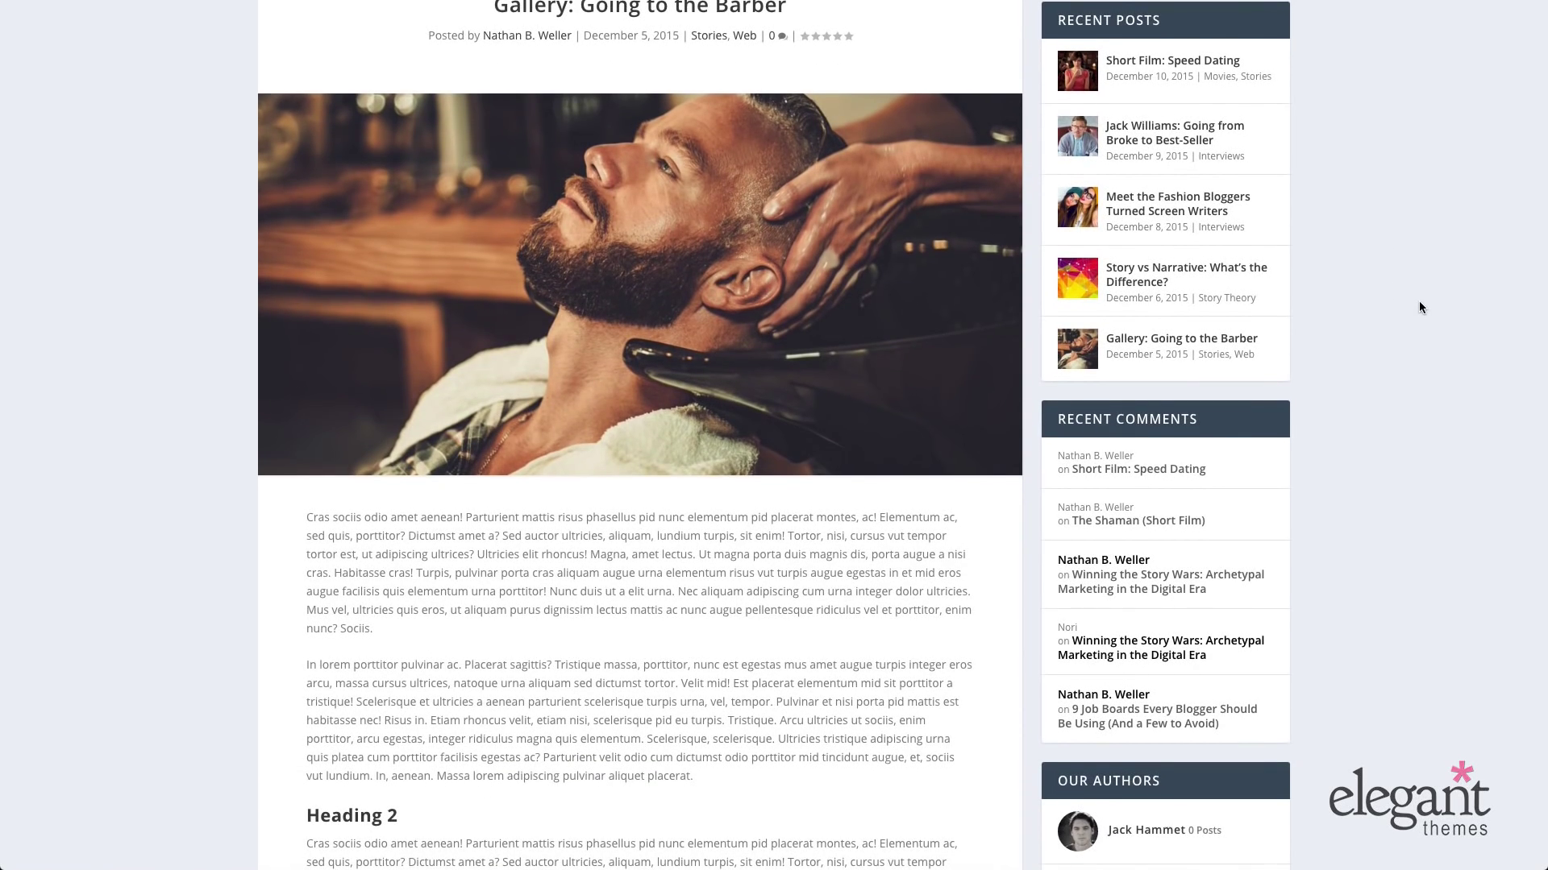
pyautogui.moveTo(993, 288)
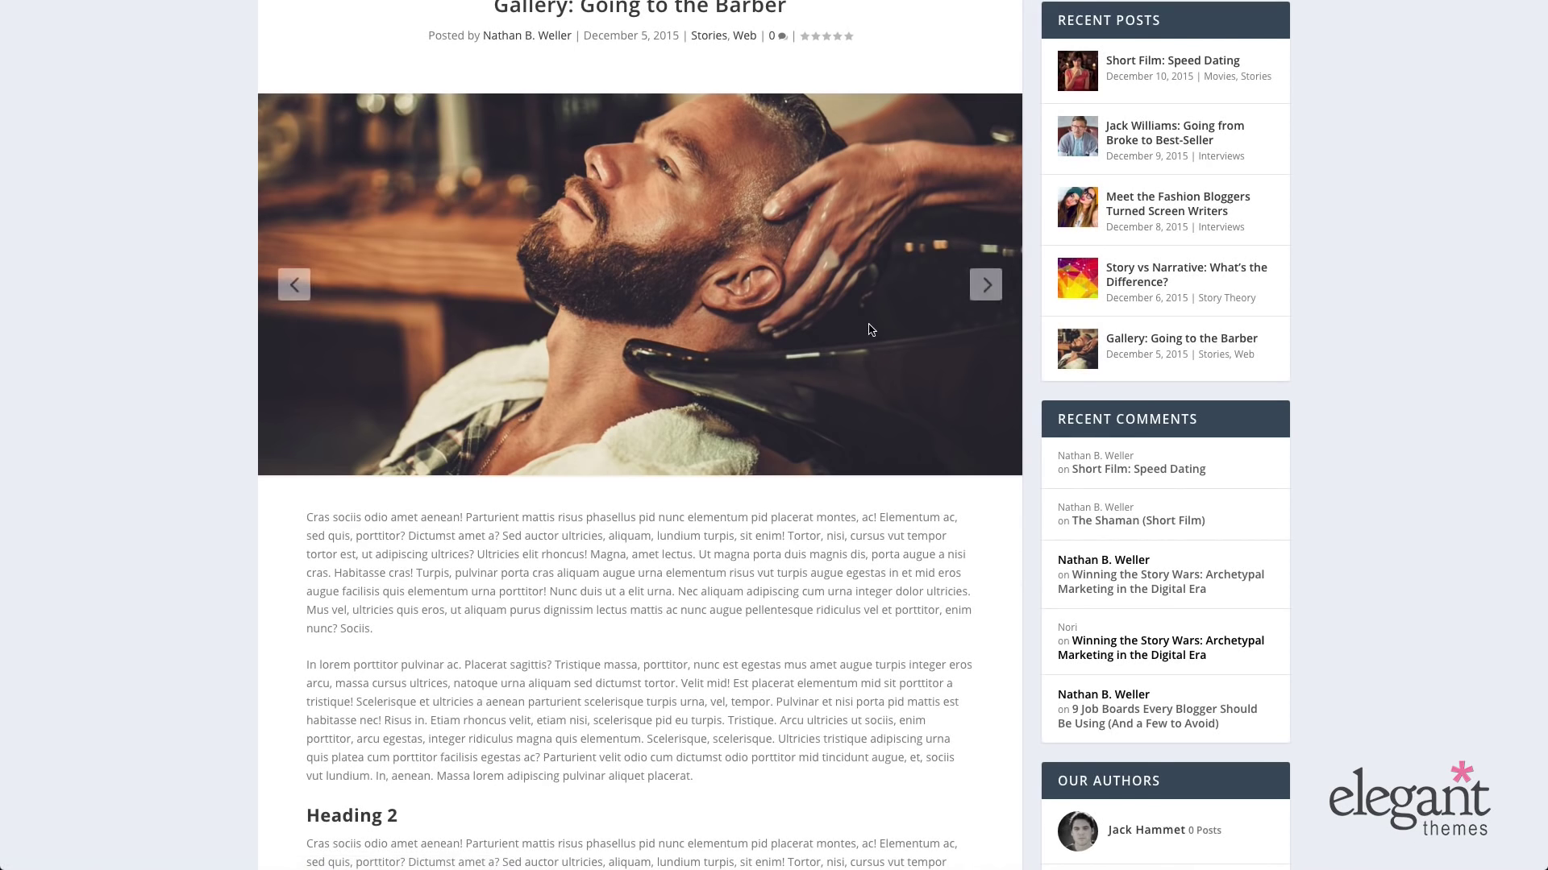
pyautogui.click(990, 290)
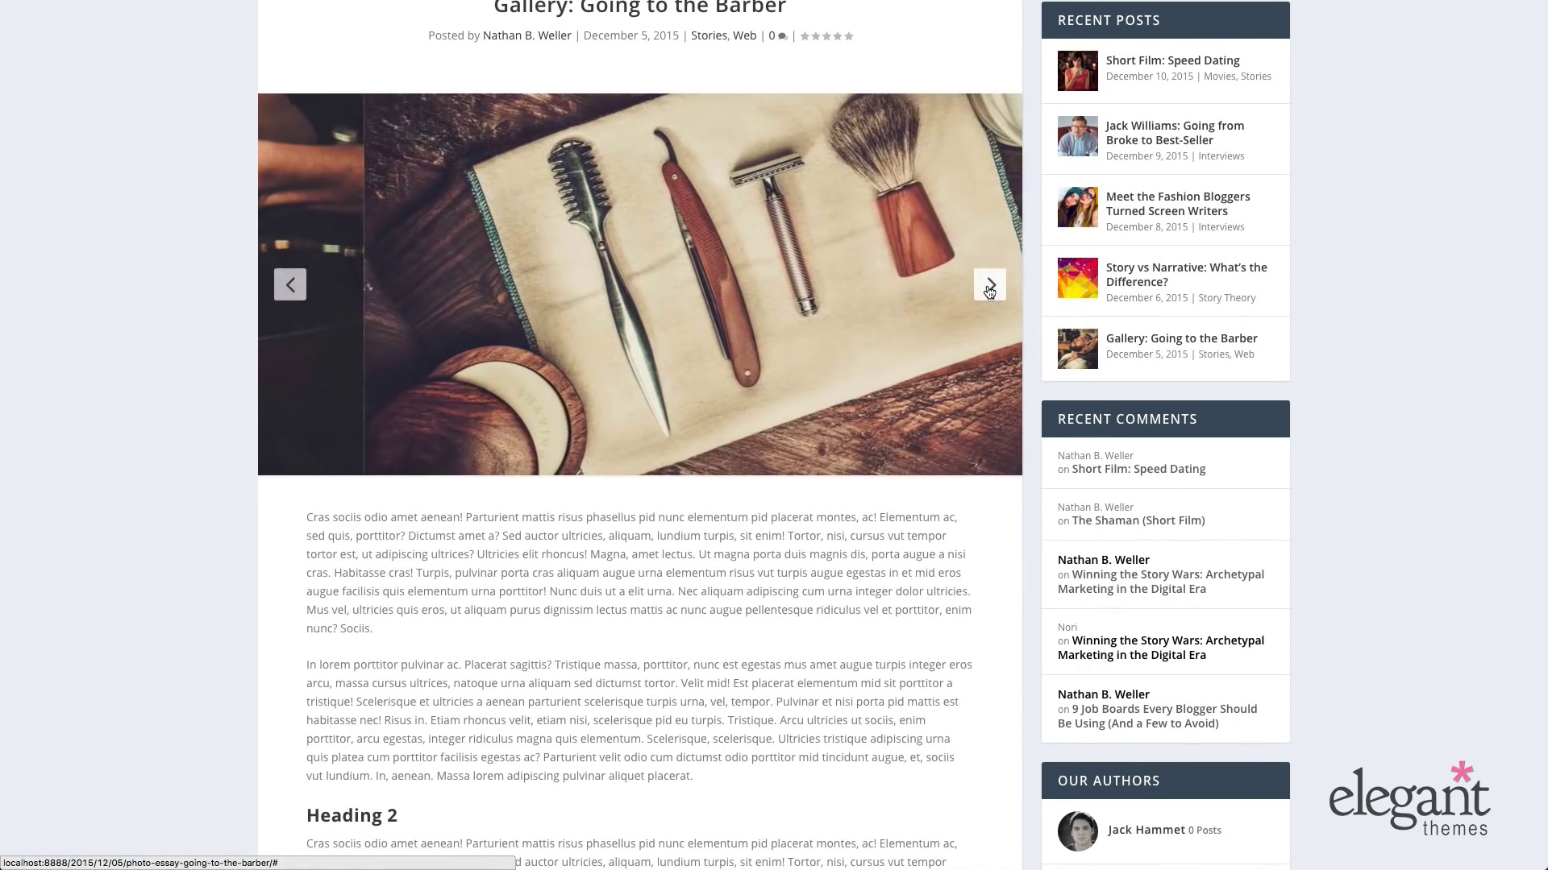
pyautogui.click(989, 290)
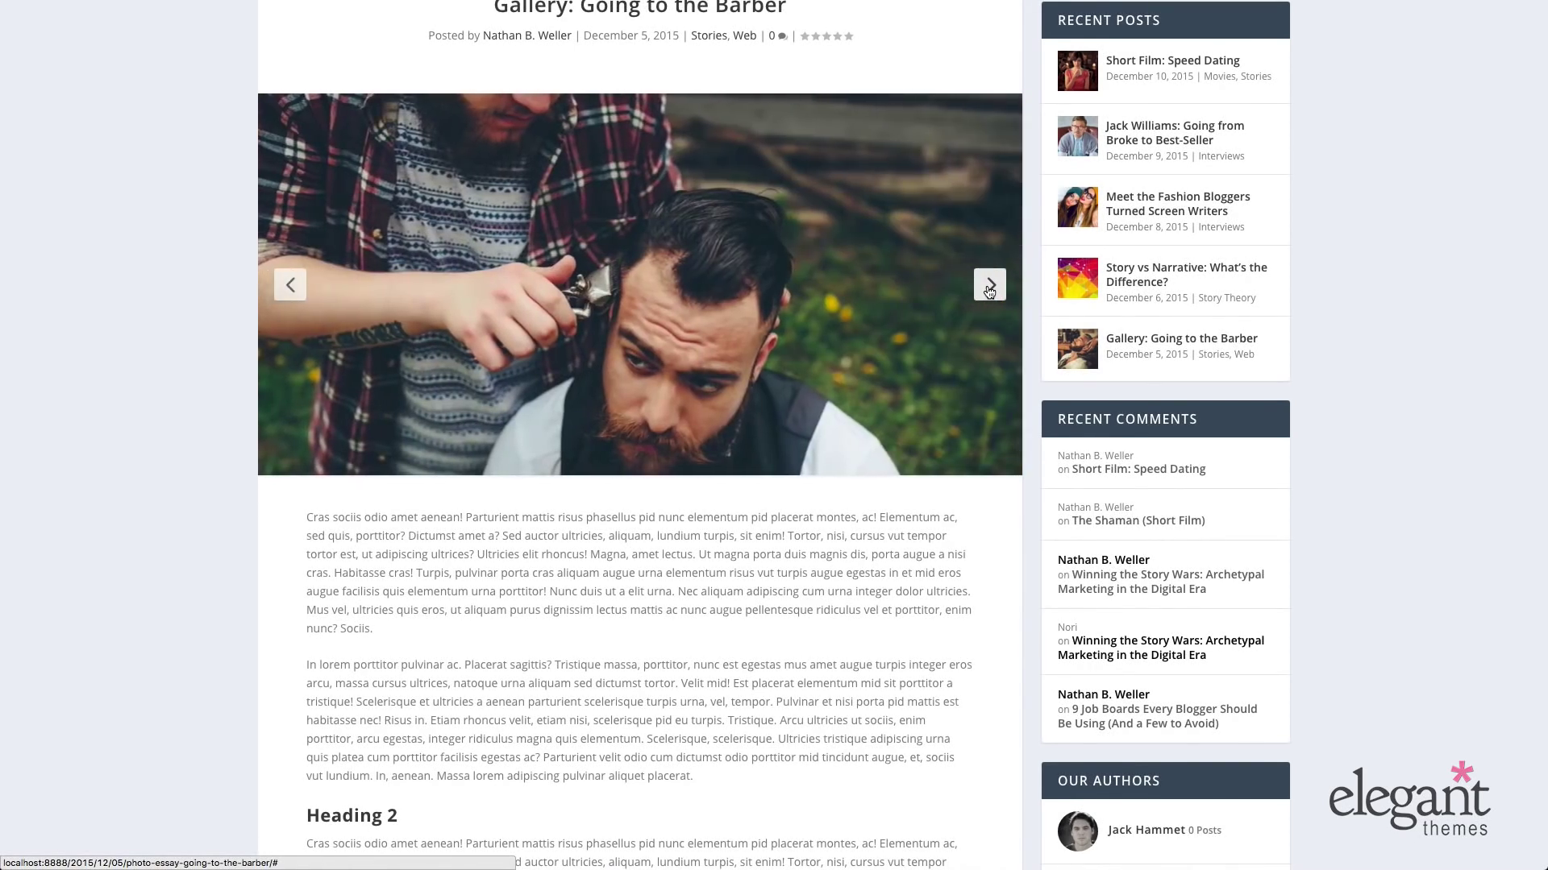
pyautogui.click(989, 291)
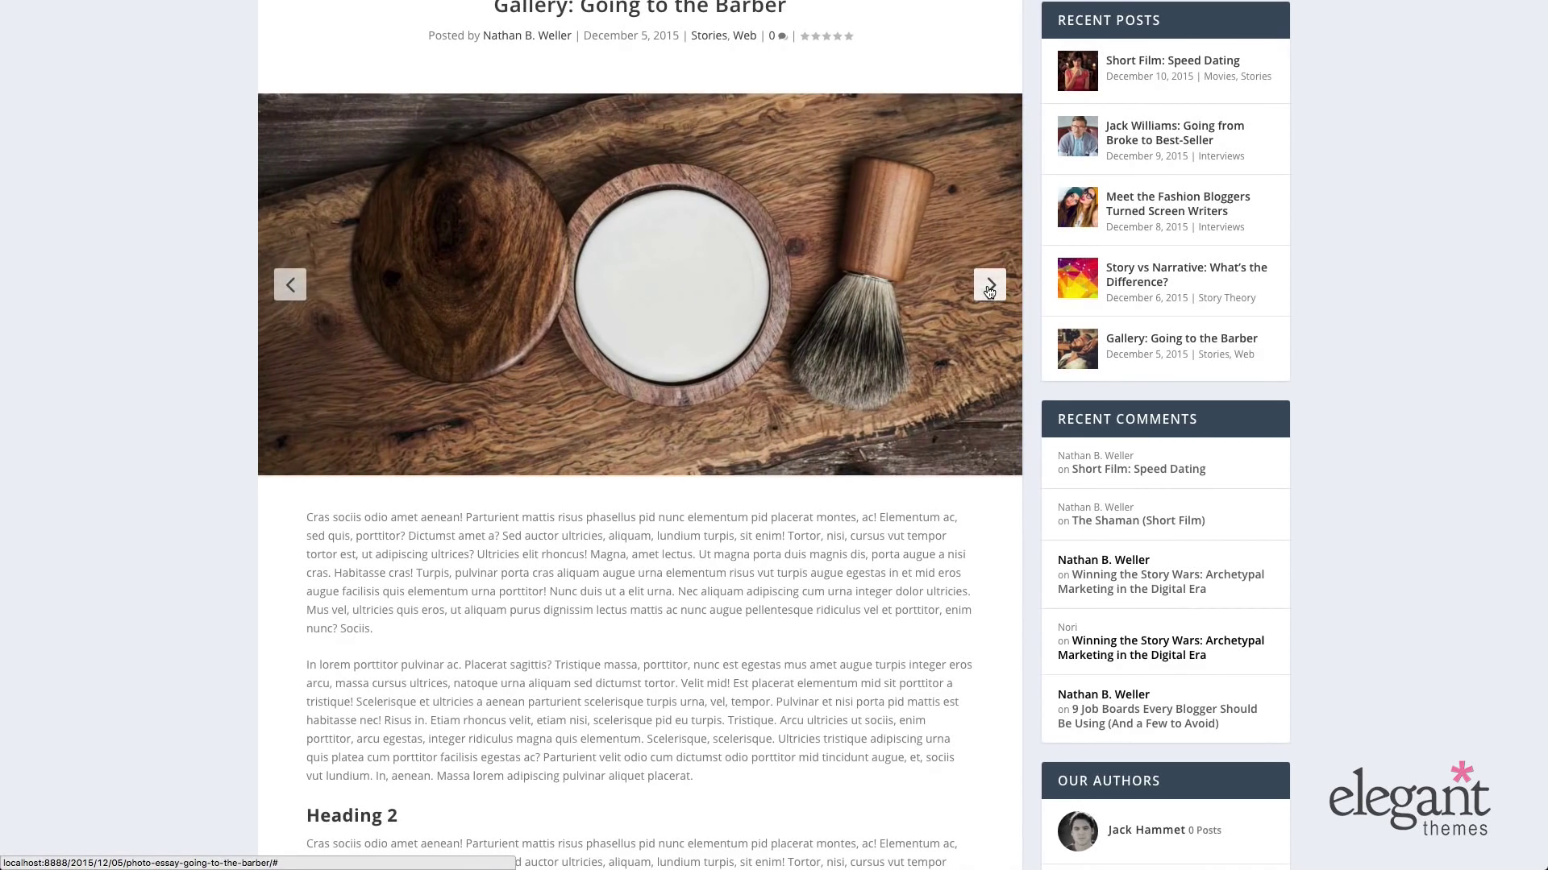
pyautogui.click(990, 290)
pyautogui.click(989, 290)
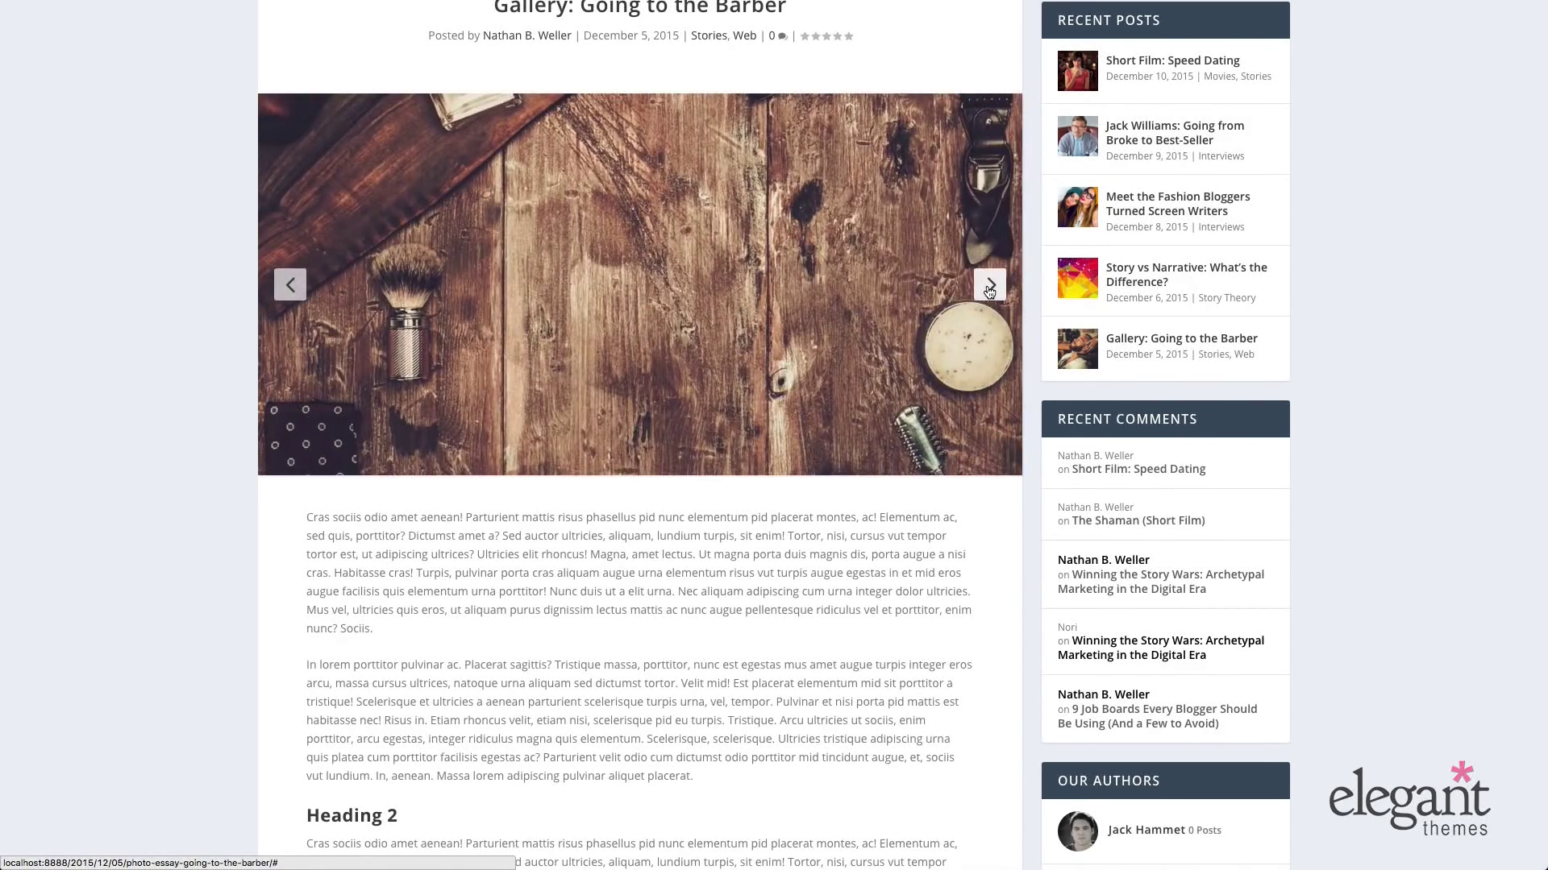
pyautogui.click(990, 290)
pyautogui.click(989, 290)
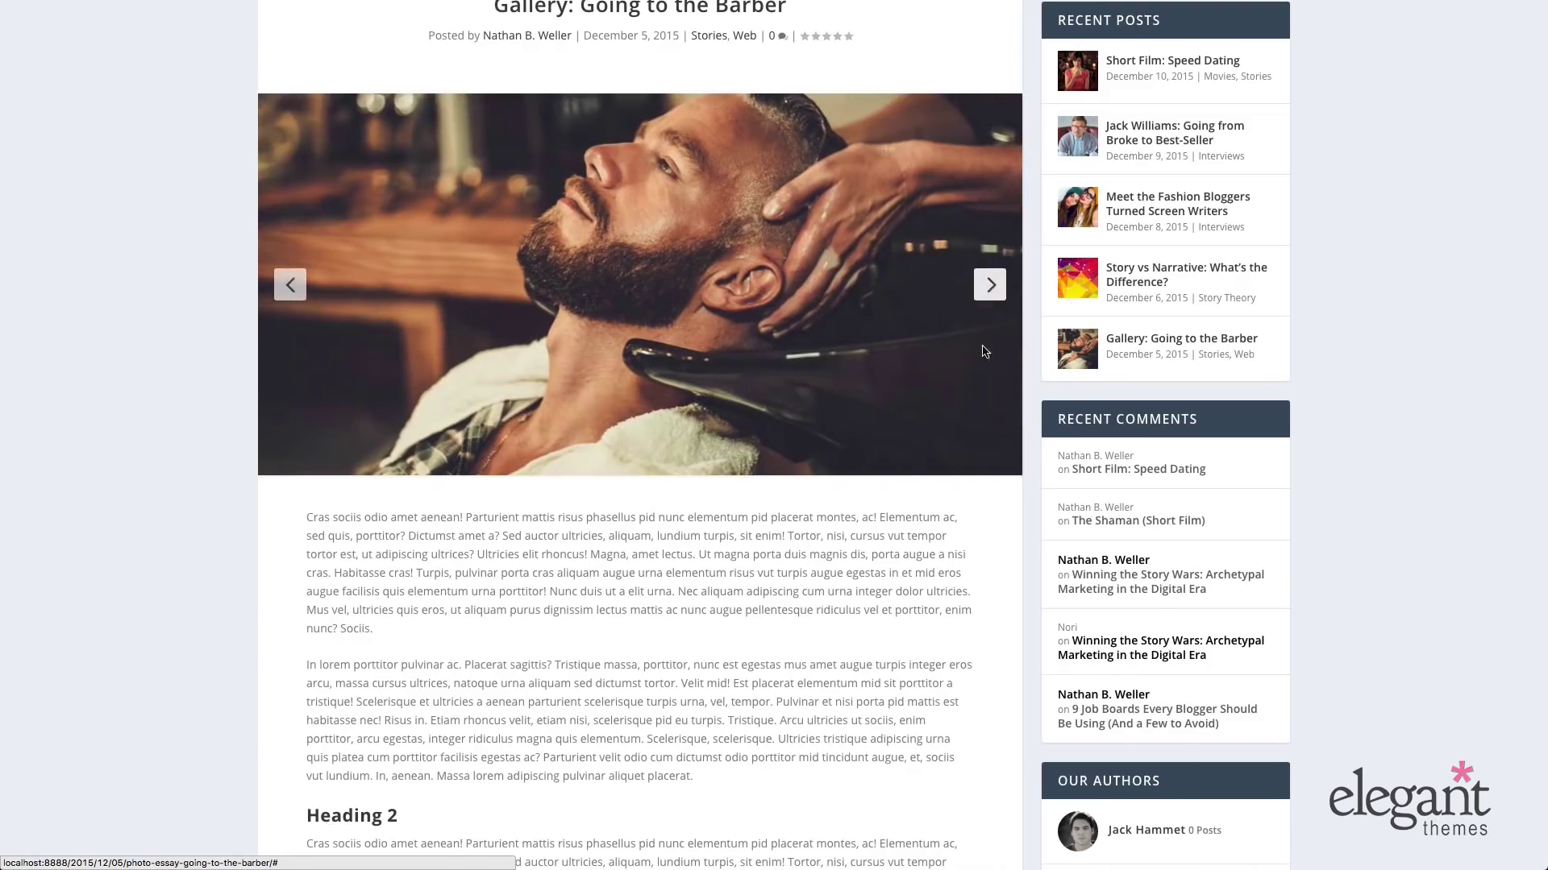
pyautogui.scroll(-7, 966, 414)
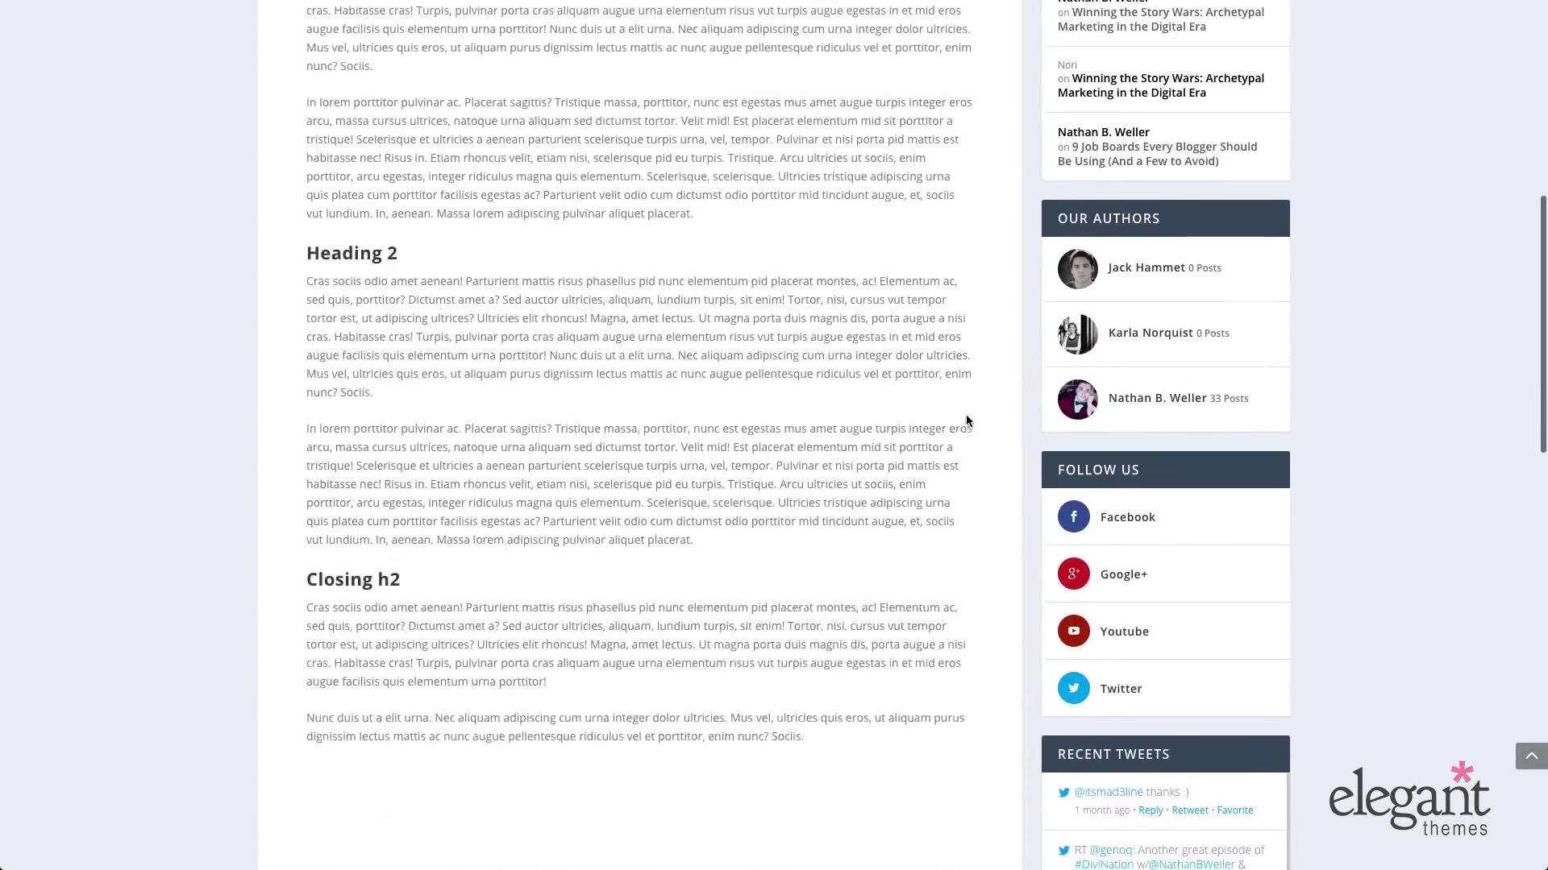
pyautogui.scroll(4, 965, 420)
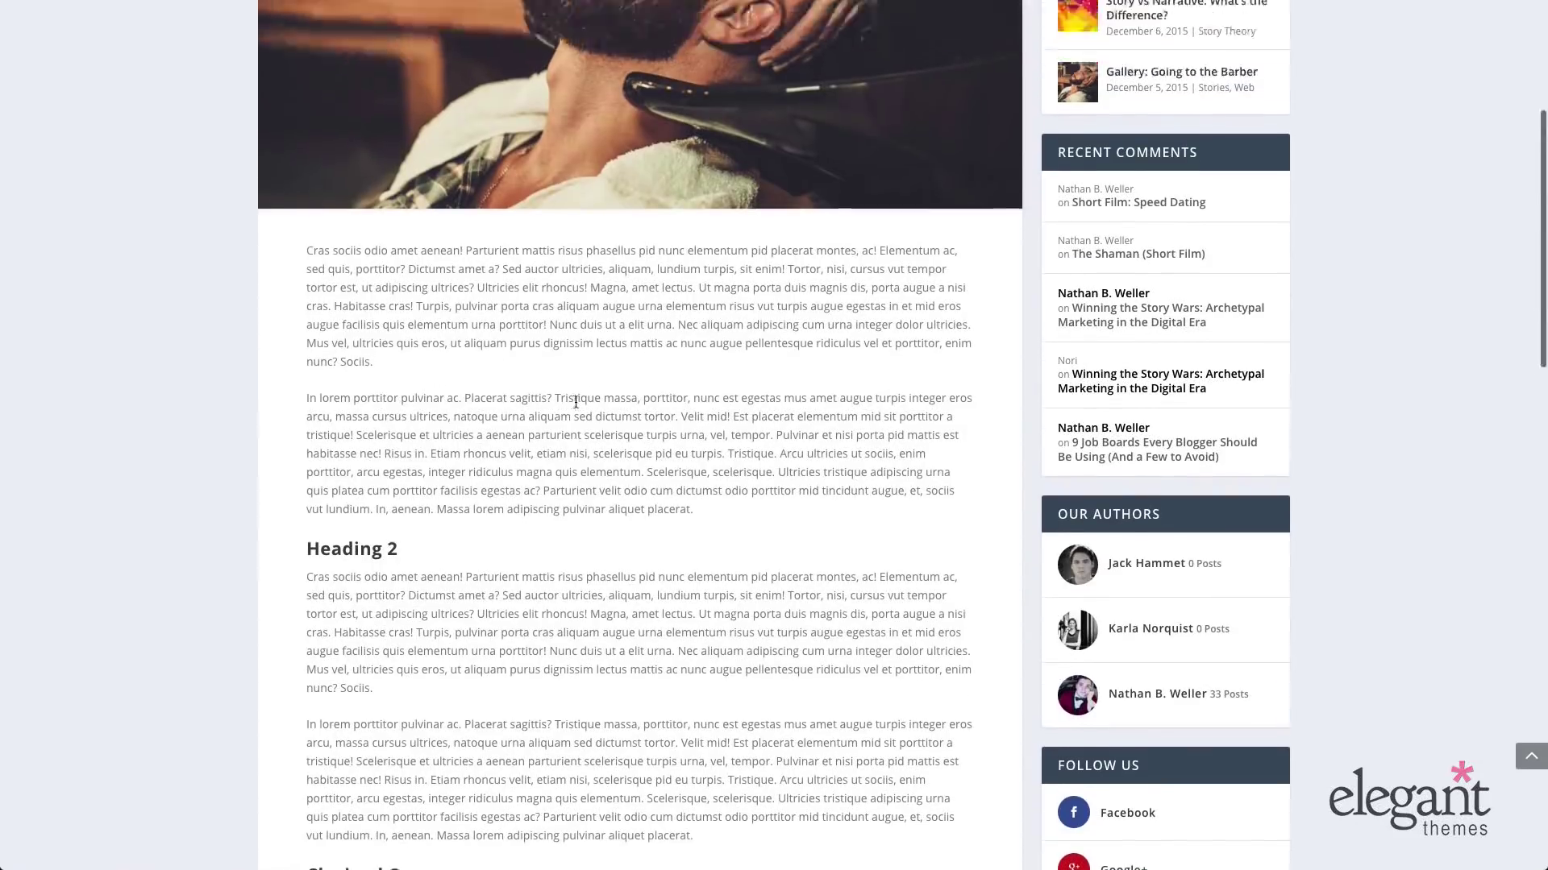
pyautogui.scroll(6, 575, 402)
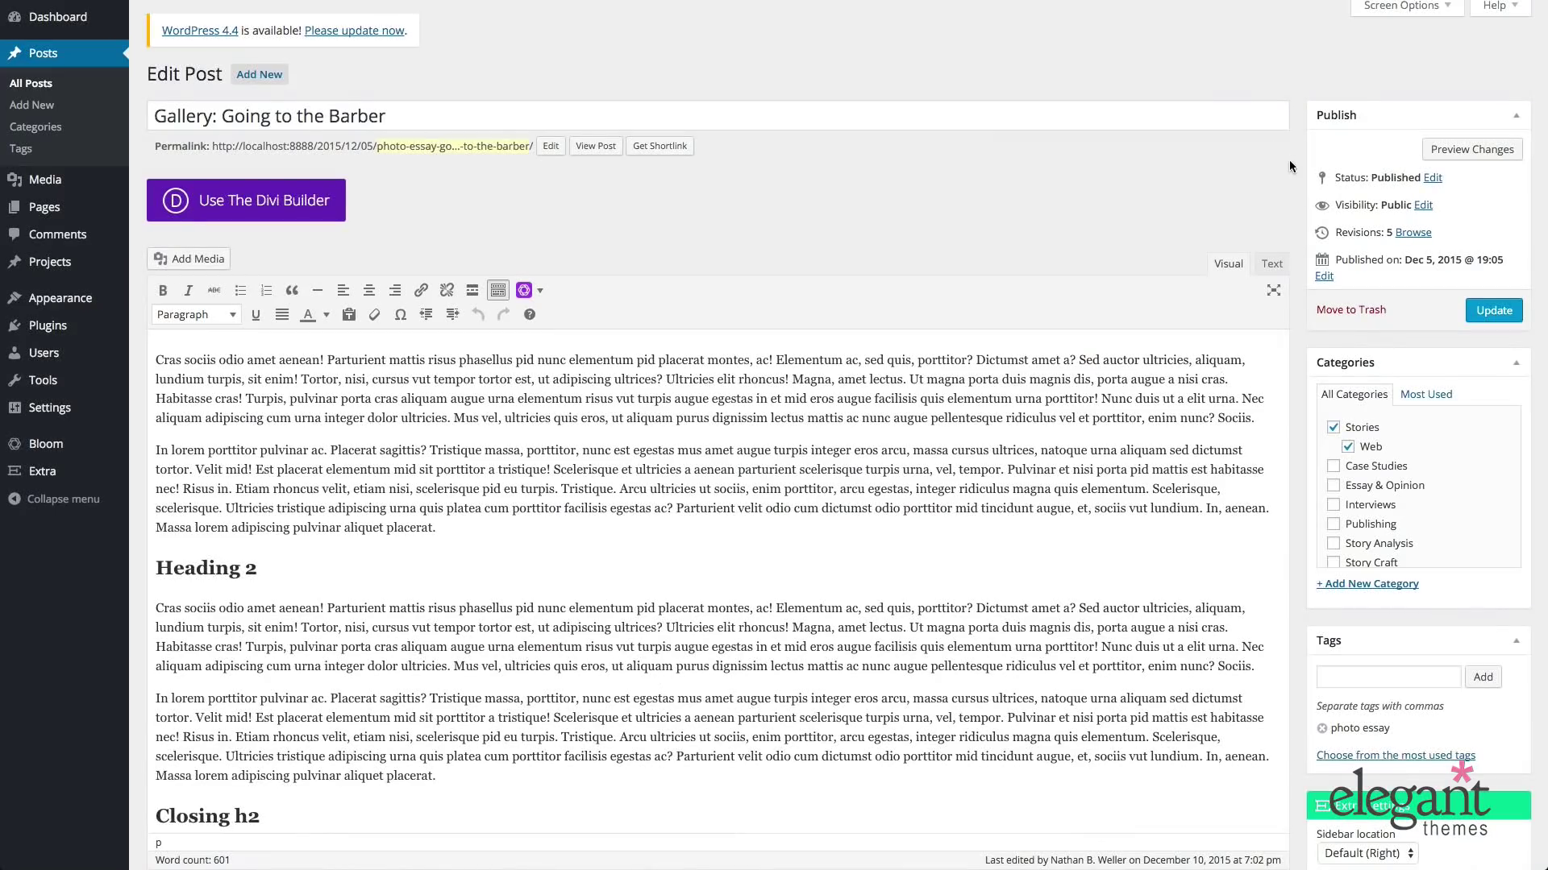
# Step: Move the reclining-man gallery image later and back to first, then select the Autoplay Speed field
pyautogui.scroll(-7, 1289, 166)
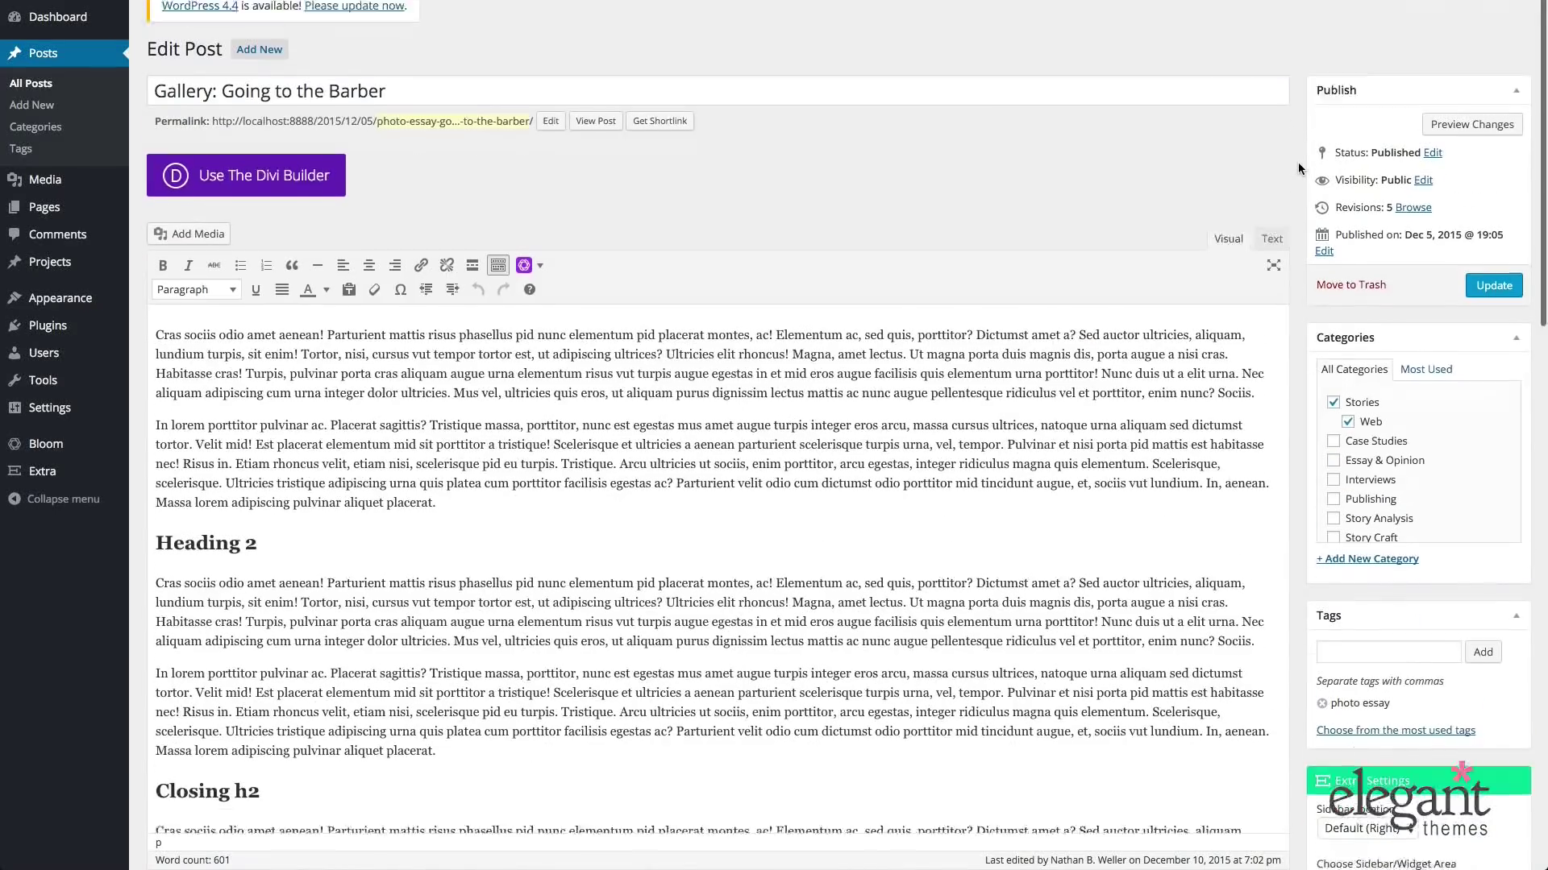
pyautogui.scroll(-3, 1298, 162)
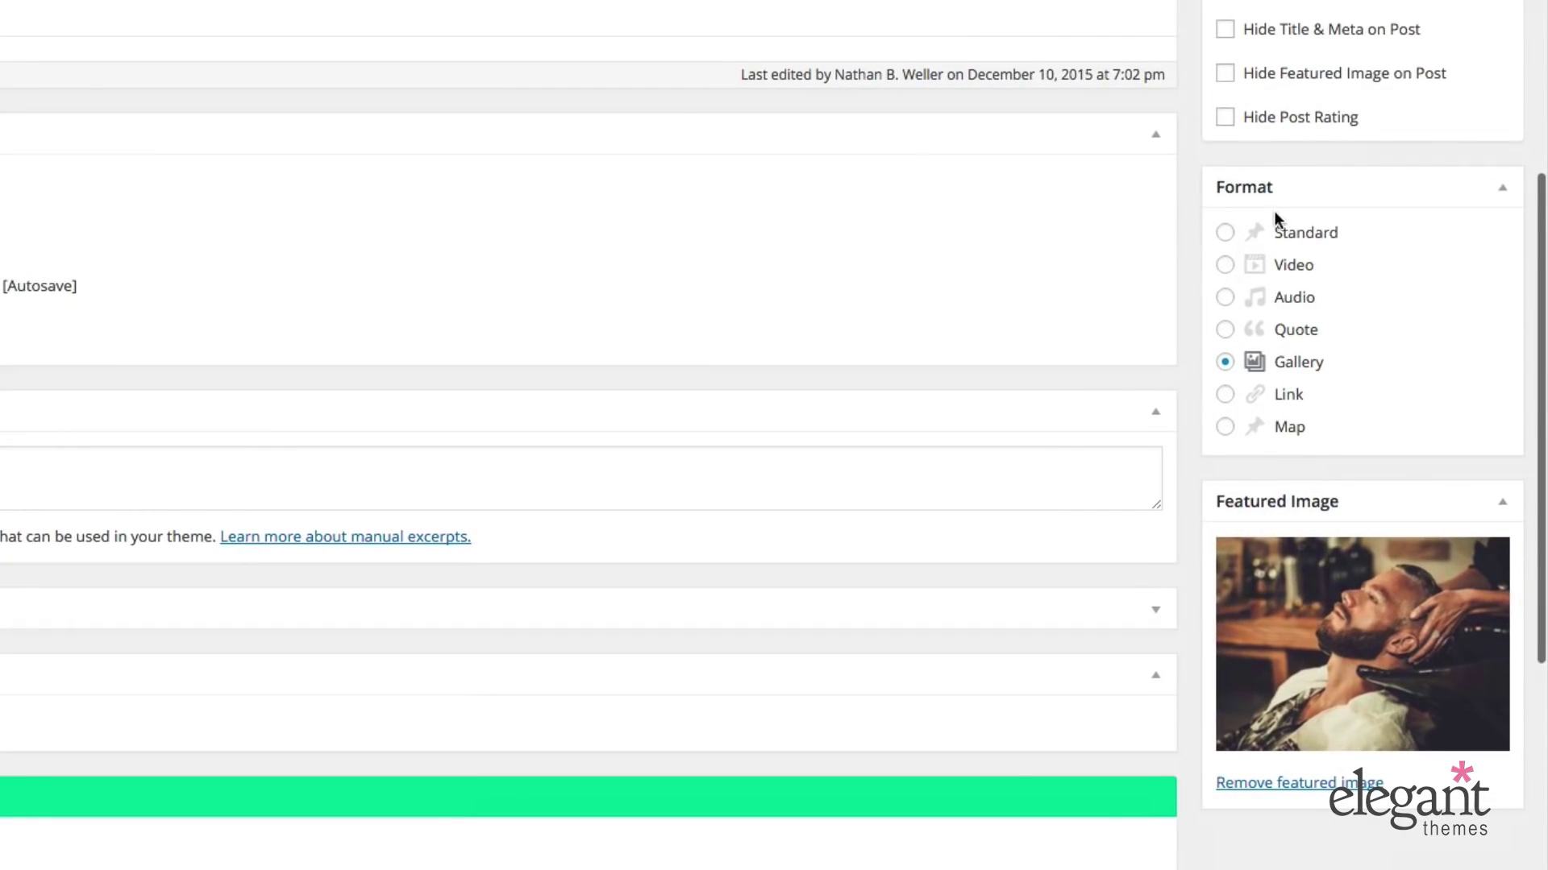
pyautogui.scroll(-1, 1284, 228)
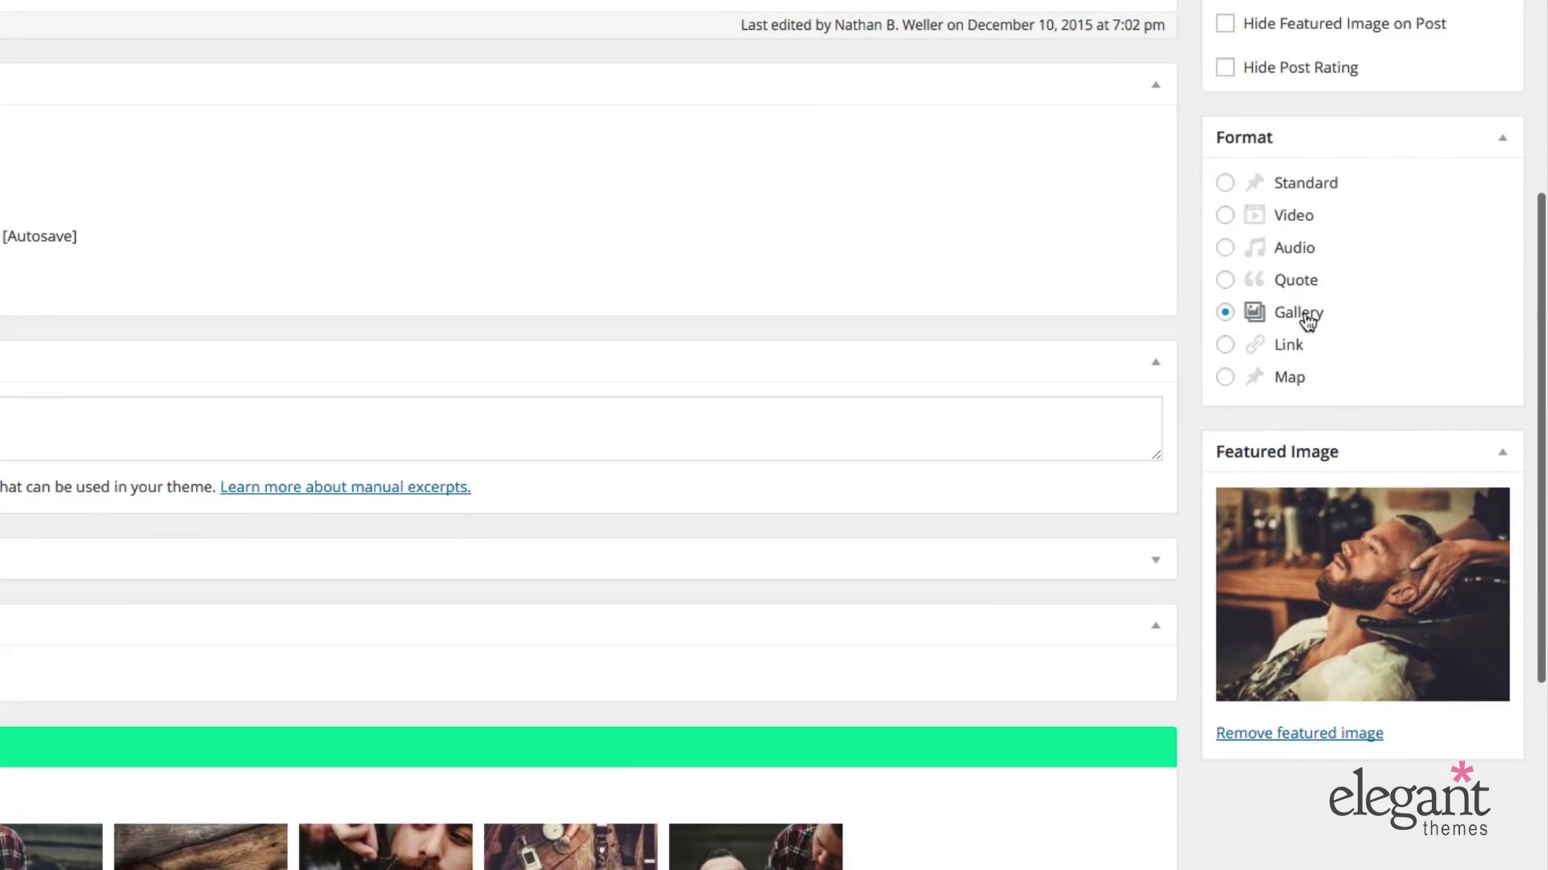
pyautogui.scroll(-5, 955, 312)
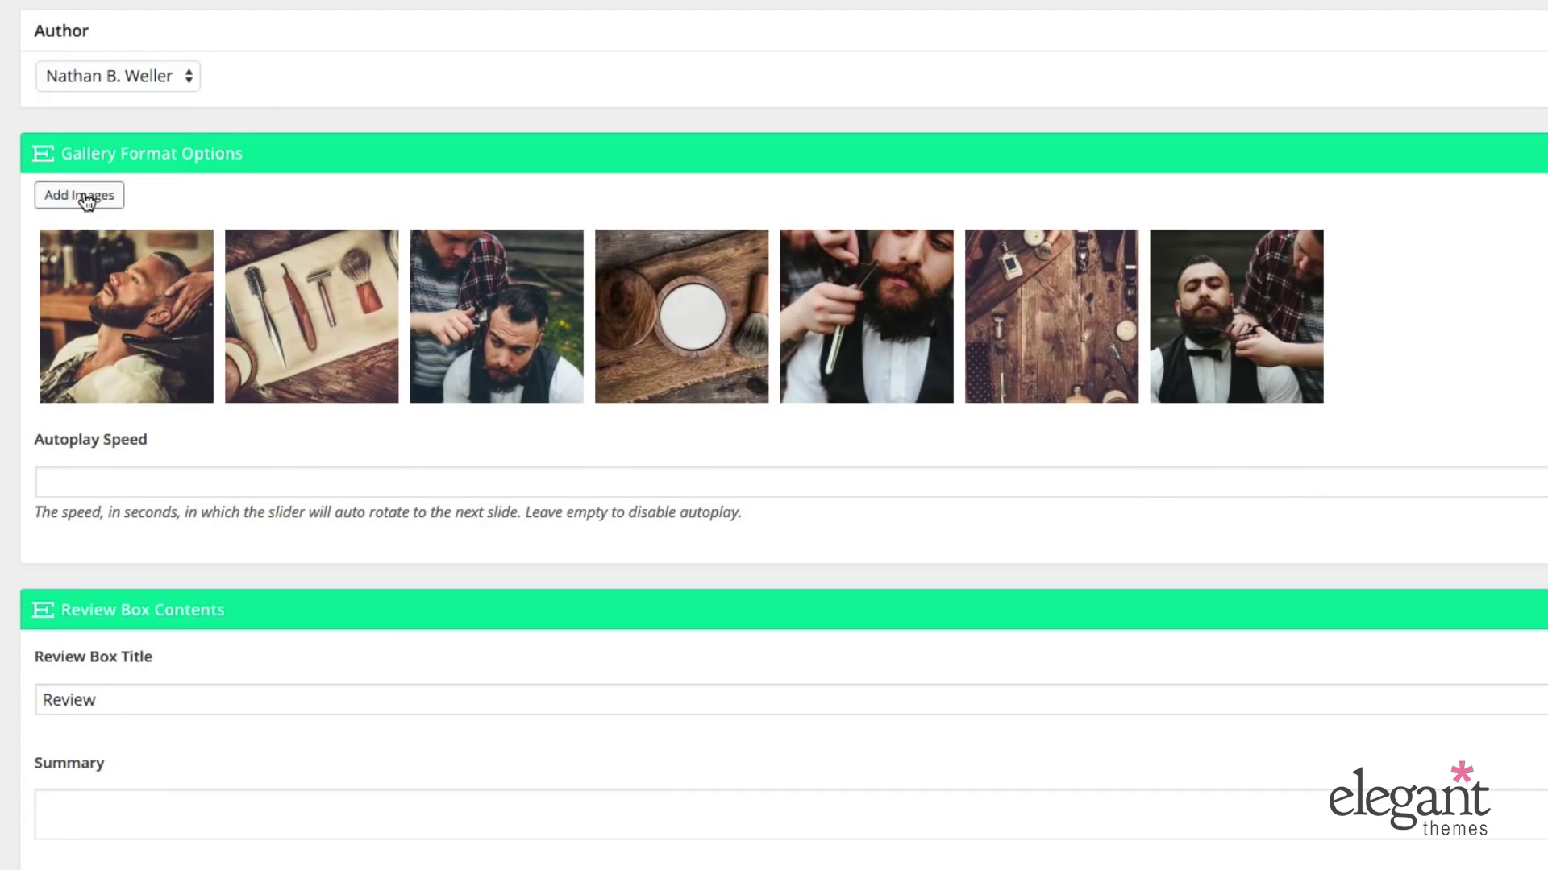
pyautogui.moveTo(183, 293)
pyautogui.moveTo(151, 310); pyautogui.dragTo(317, 312)
pyautogui.moveTo(153, 311); pyautogui.dragTo(324, 315)
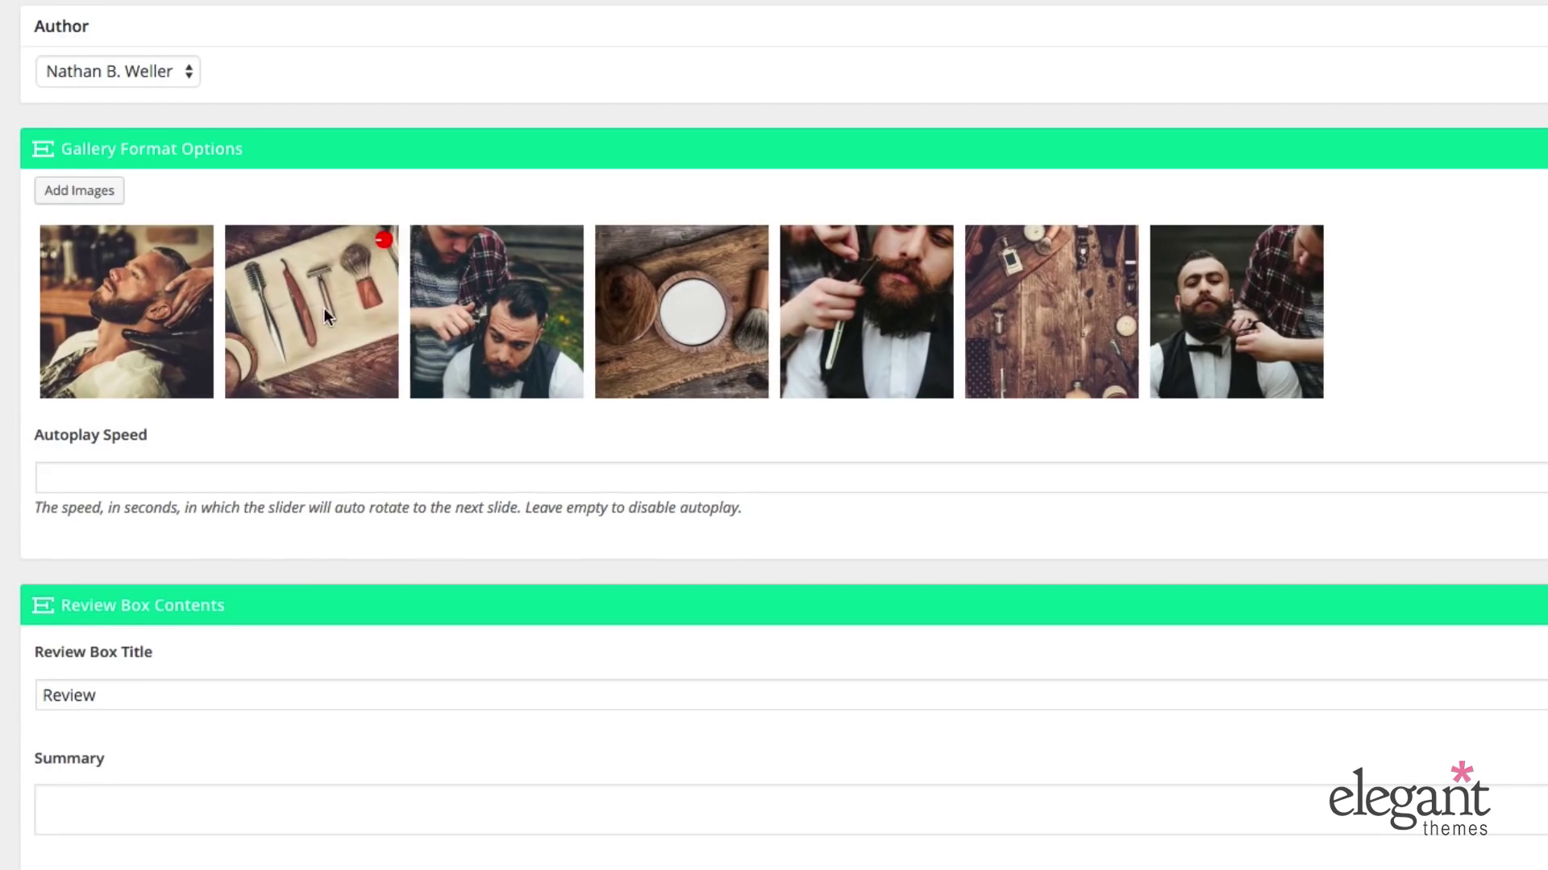
pyautogui.scroll(-1, 319, 371)
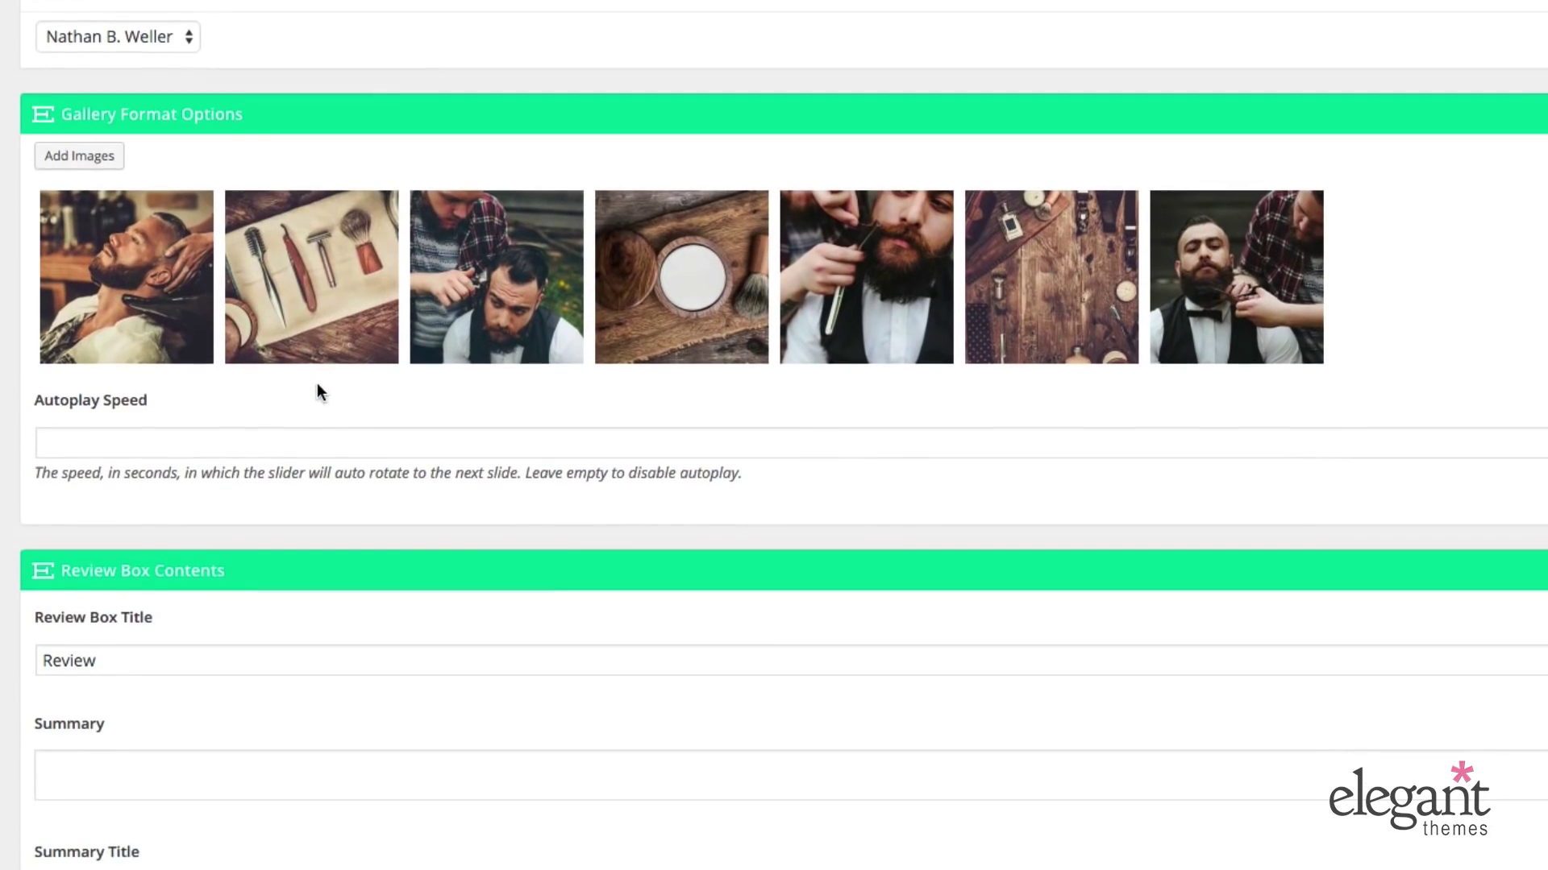
pyautogui.click(188, 443)
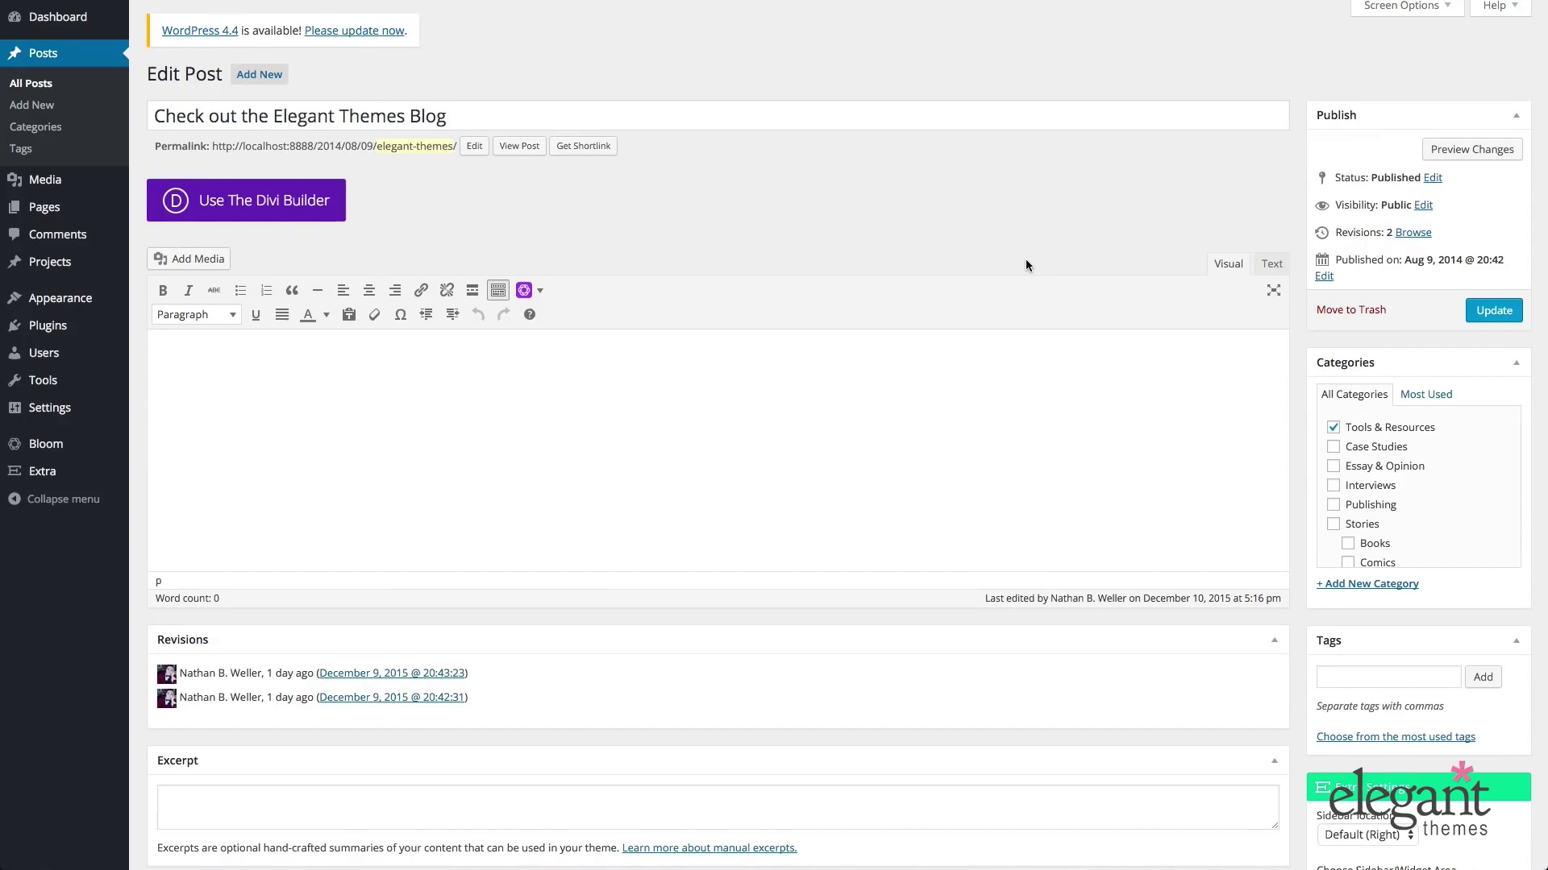
# Step: Select the Elegant Themes Blog link URL in Link Format Options
pyautogui.scroll(-5, 628, 352)
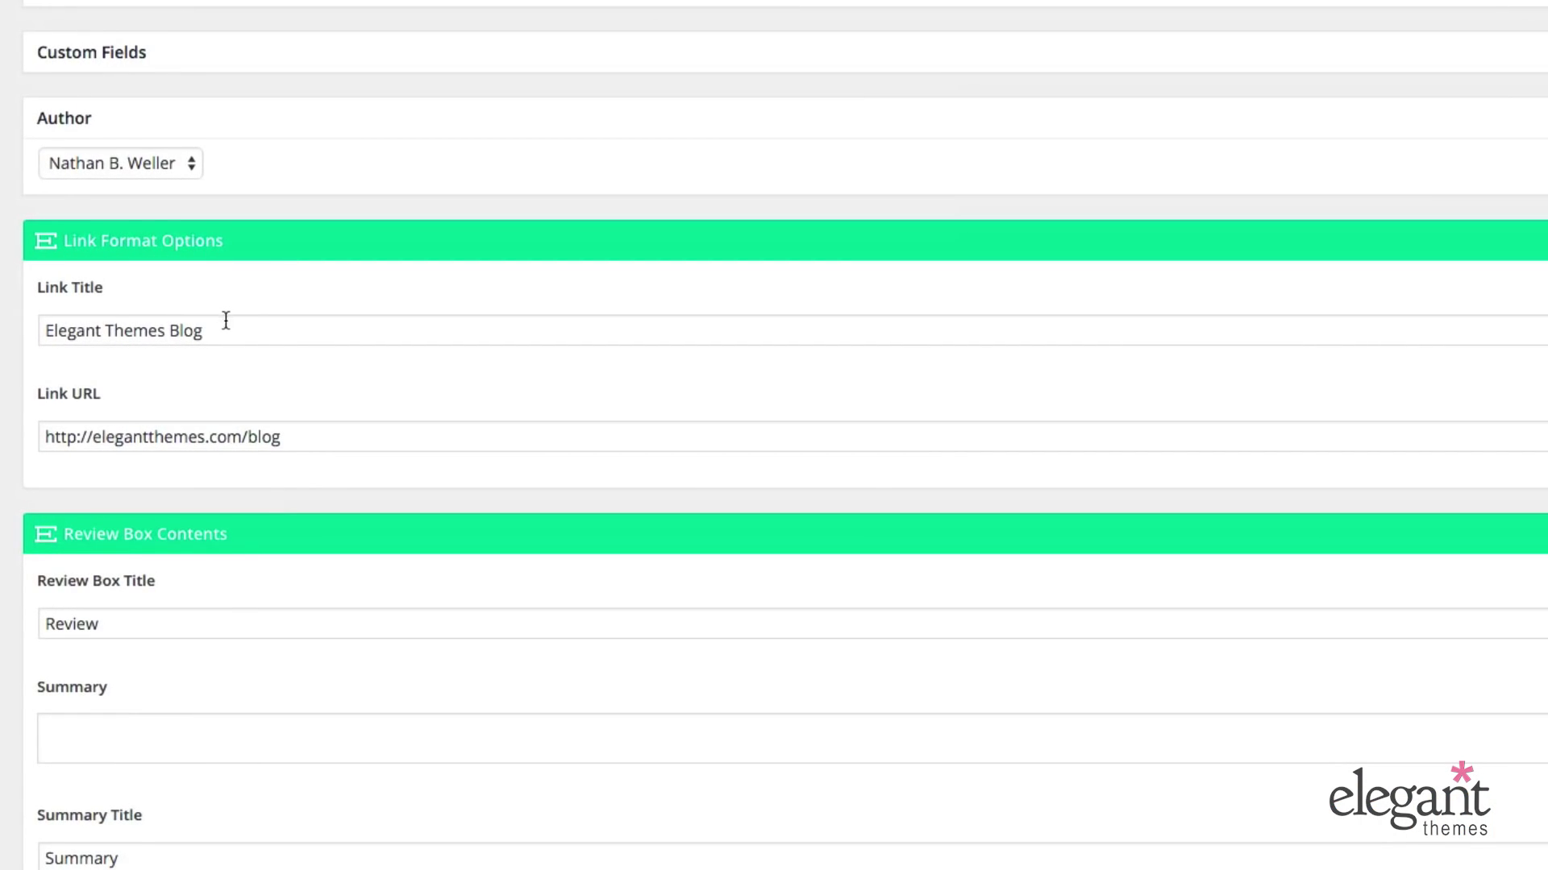
pyautogui.click(328, 432)
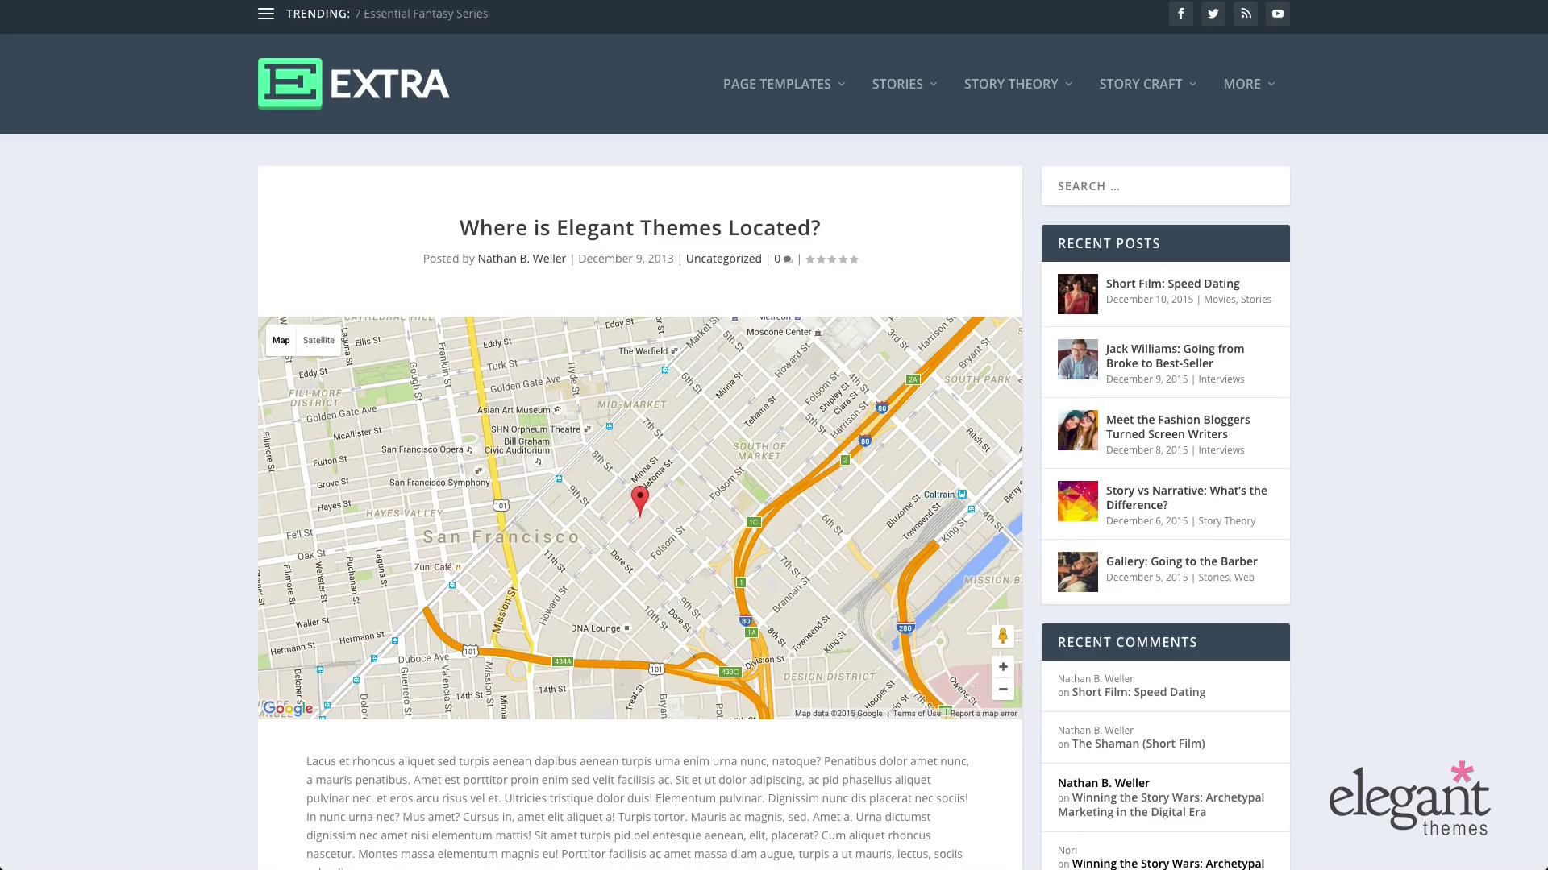
# Step: Zoom the embedded San Francisco map in and back out, then pan it
pyautogui.scroll(-2, 529, 32)
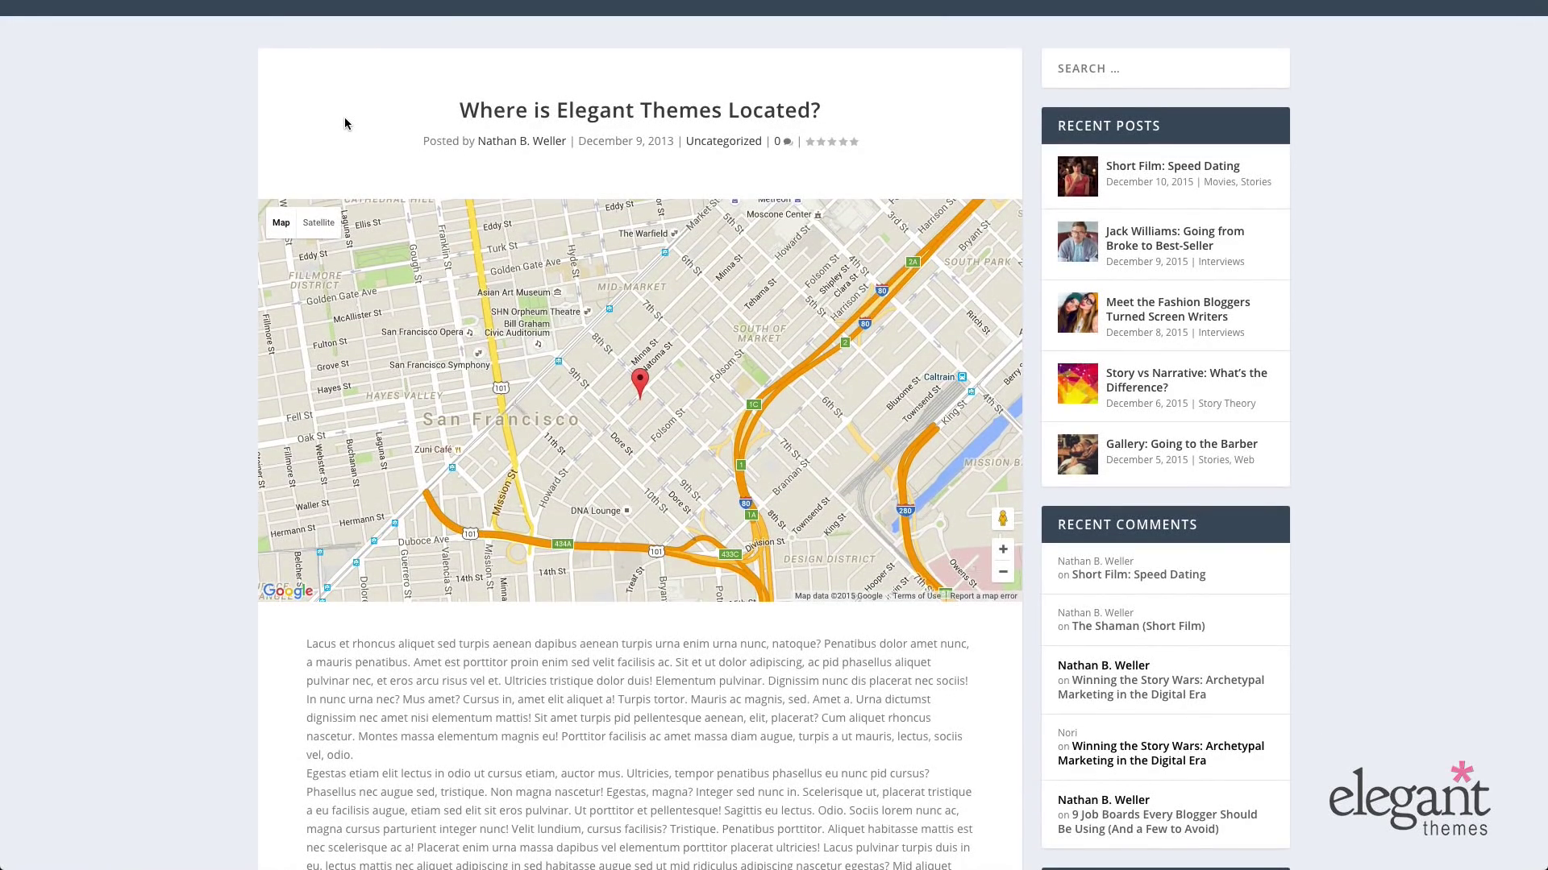
pyautogui.scroll(-1, 151, 229)
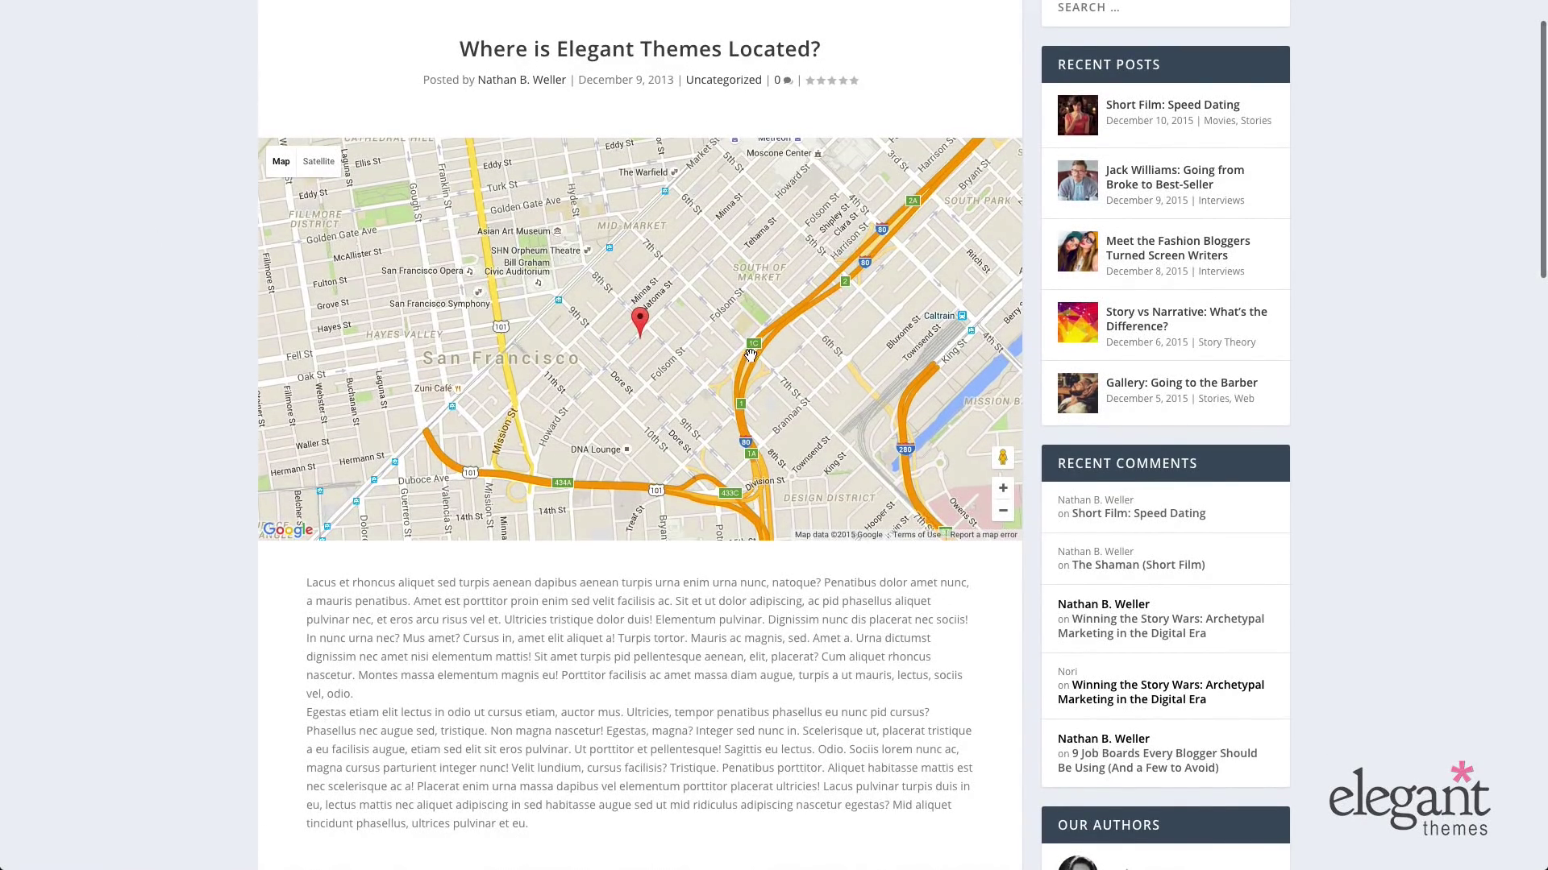
pyautogui.click(1002, 488)
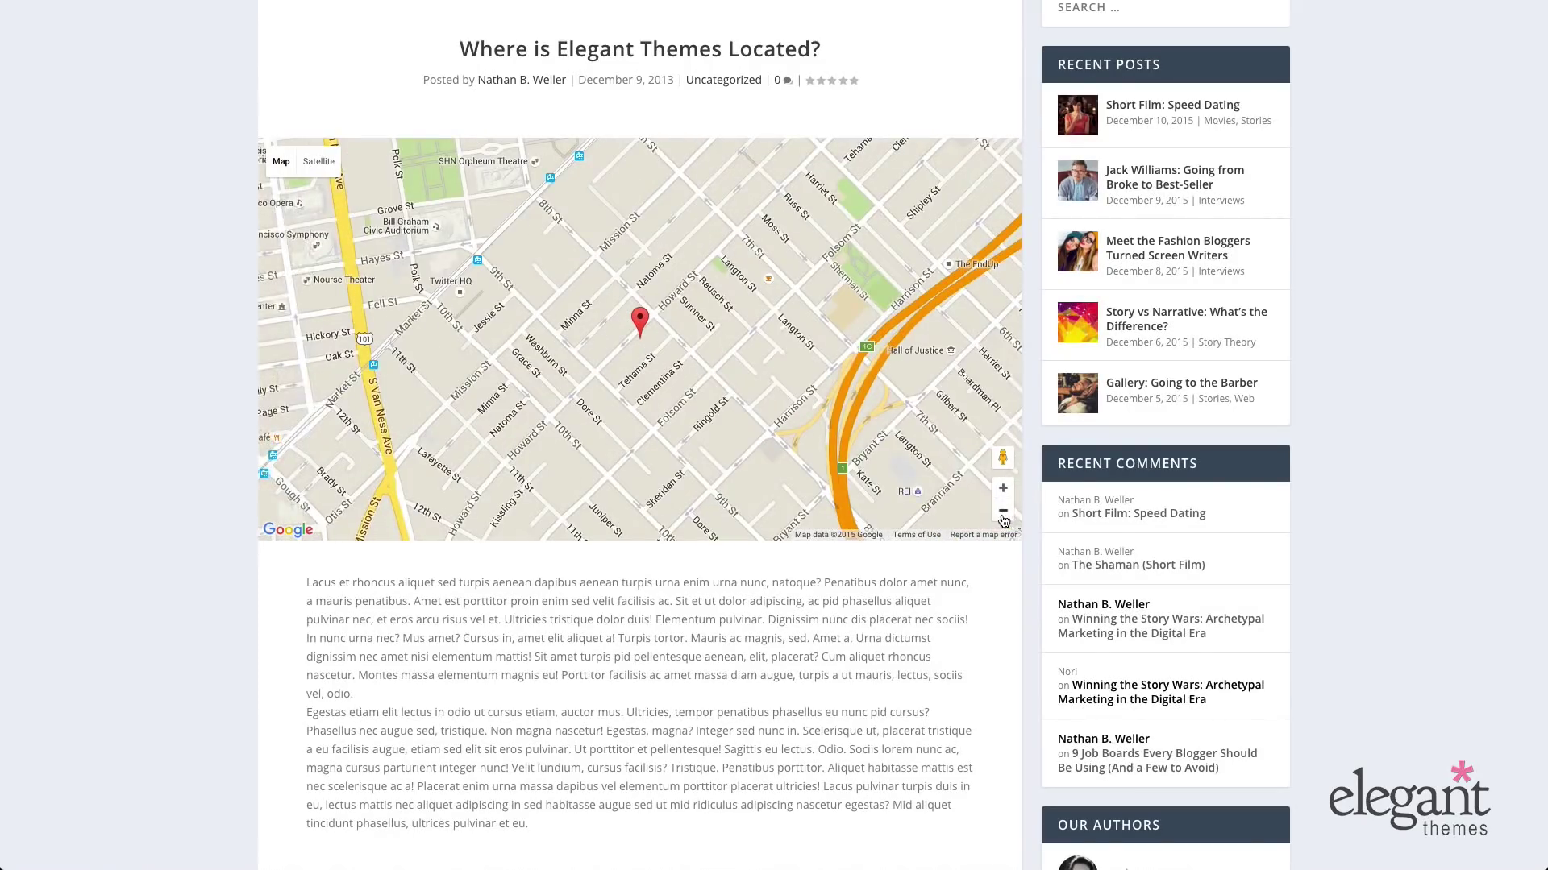
pyautogui.click(1003, 513)
pyautogui.moveTo(693, 317); pyautogui.dragTo(431, 236)
pyautogui.scroll(-3, 172, 452)
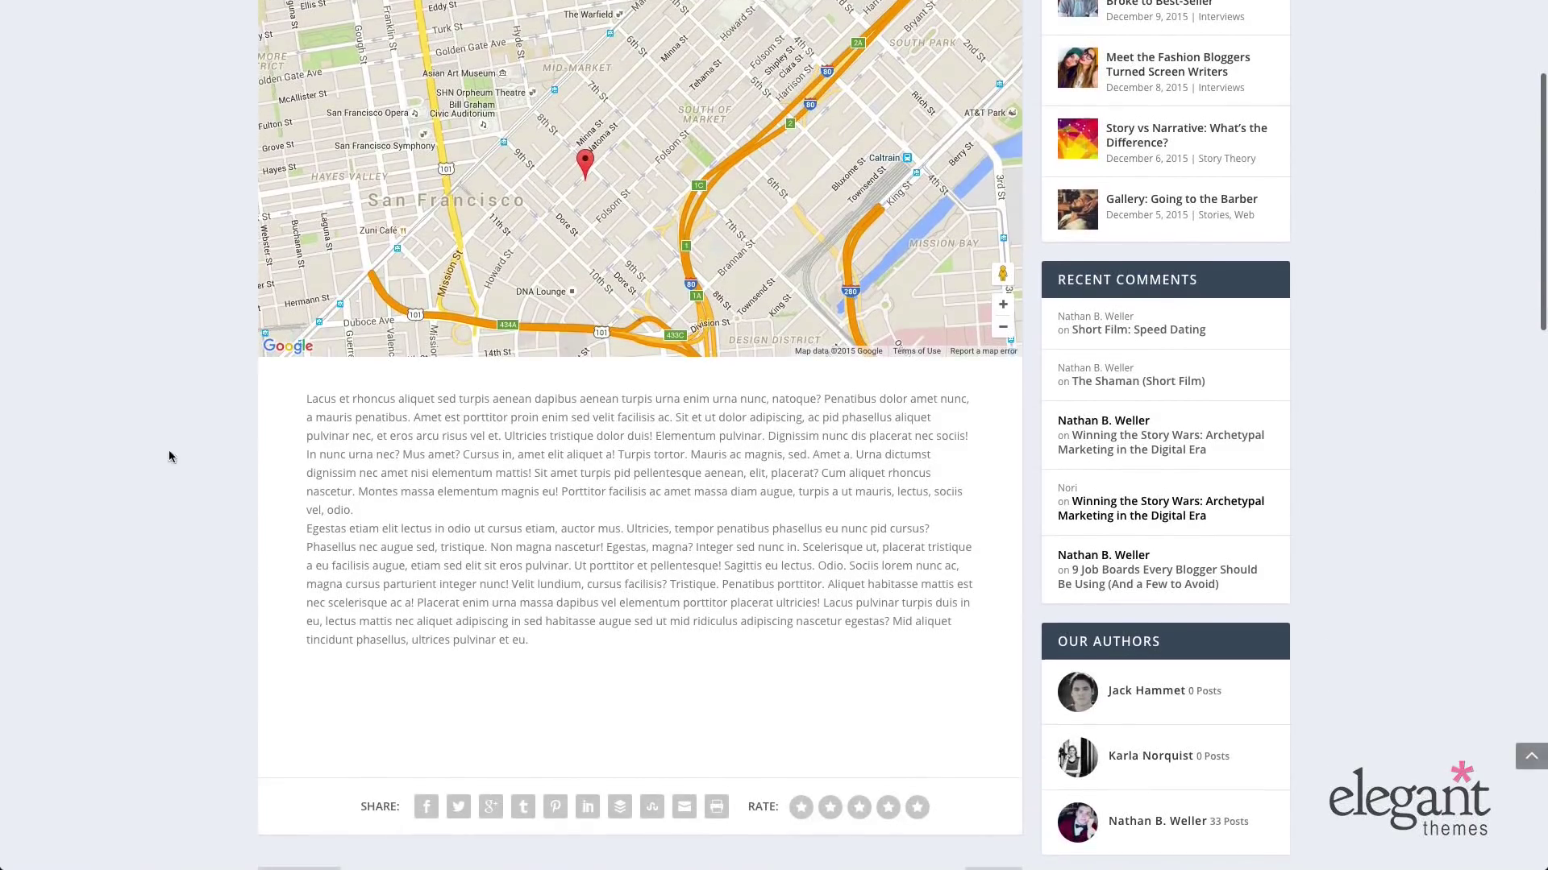
pyautogui.scroll(4, 173, 452)
pyautogui.scroll(1, 290, 476)
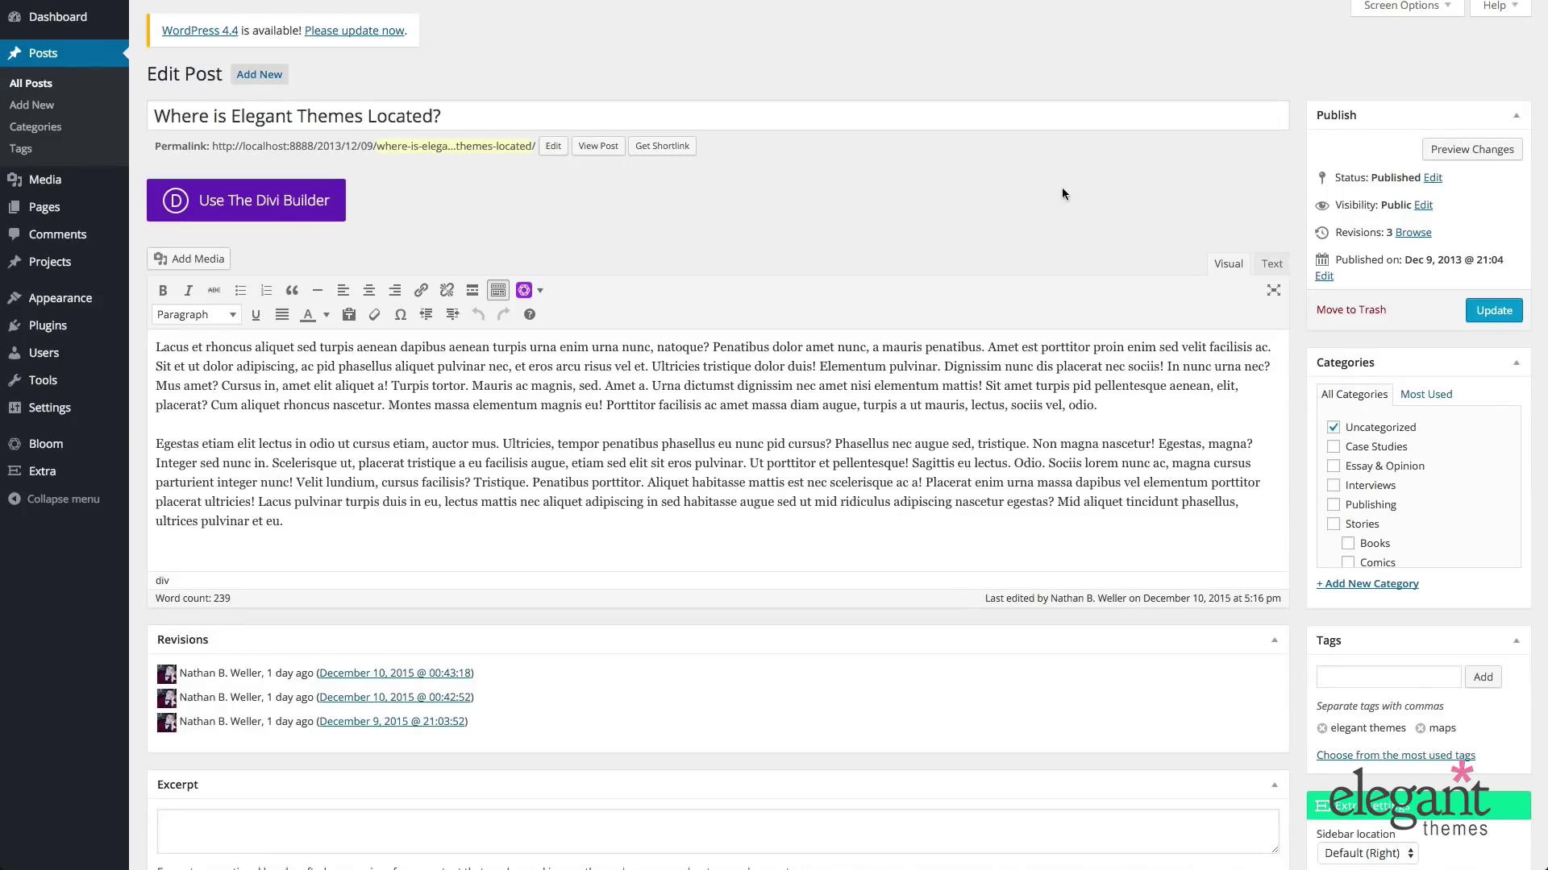
# Step: Select the San Francisco address in Map Format Options and pan its preview map
pyautogui.scroll(-1, 1133, 216)
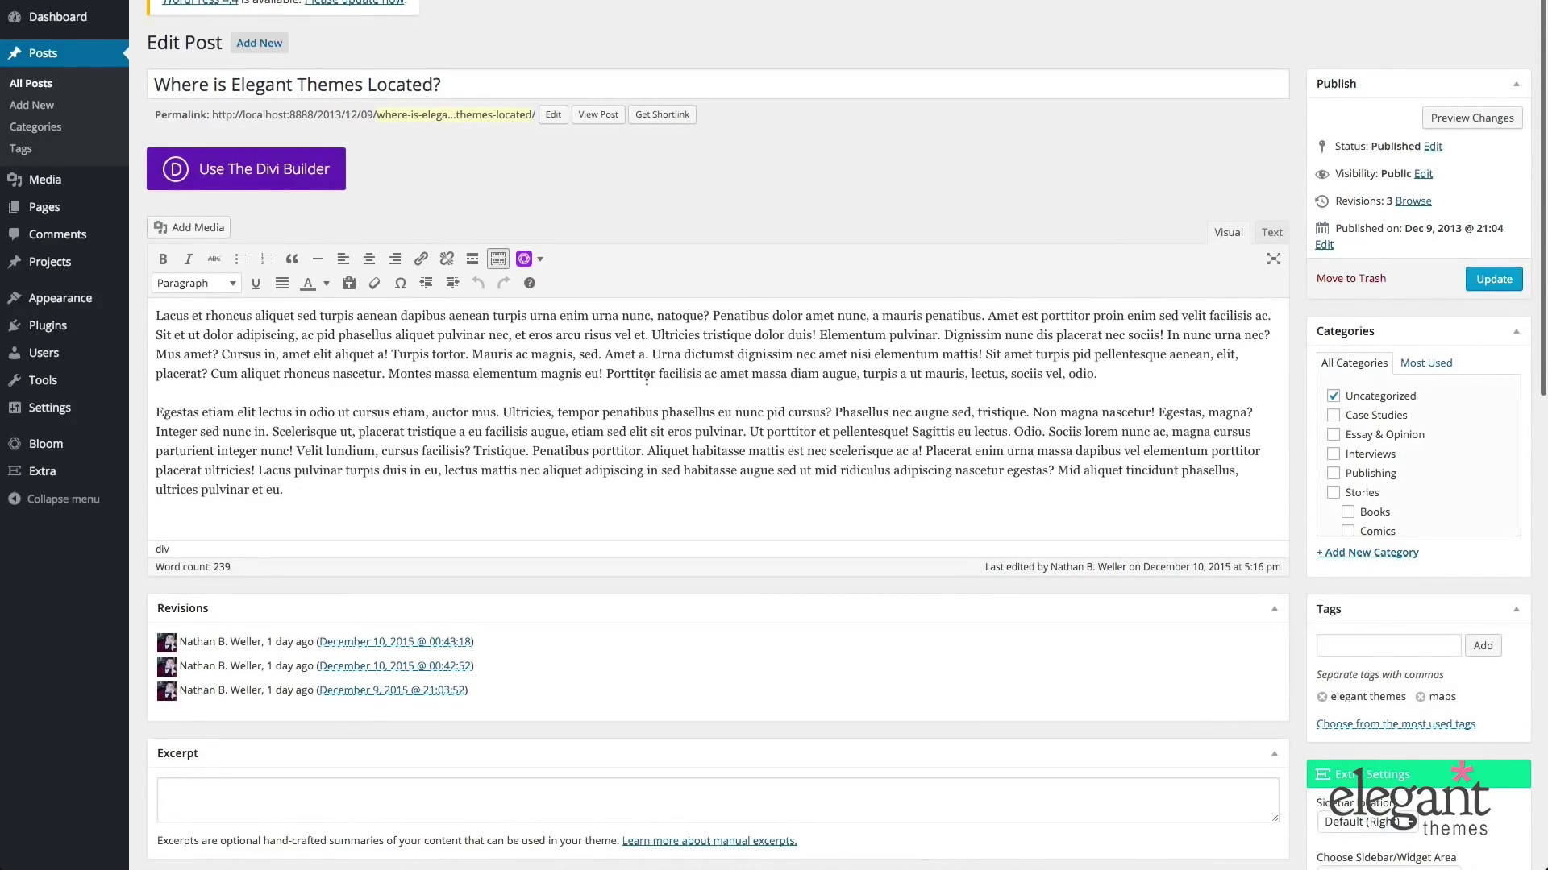
pyautogui.click(600, 391)
pyautogui.scroll(-2, 1141, 382)
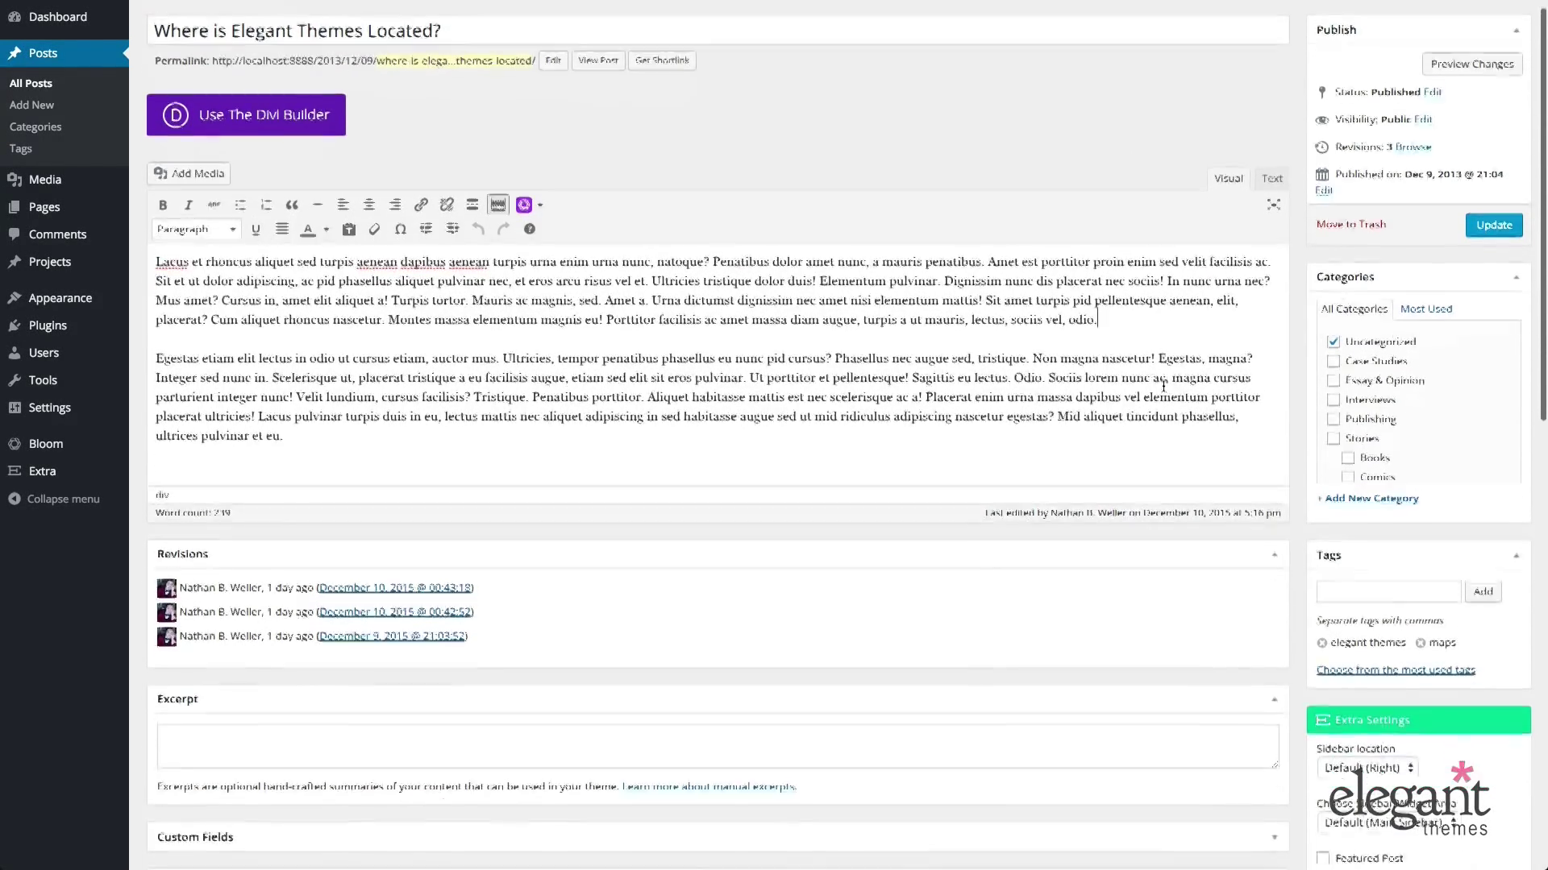
pyautogui.scroll(-15, 1290, 405)
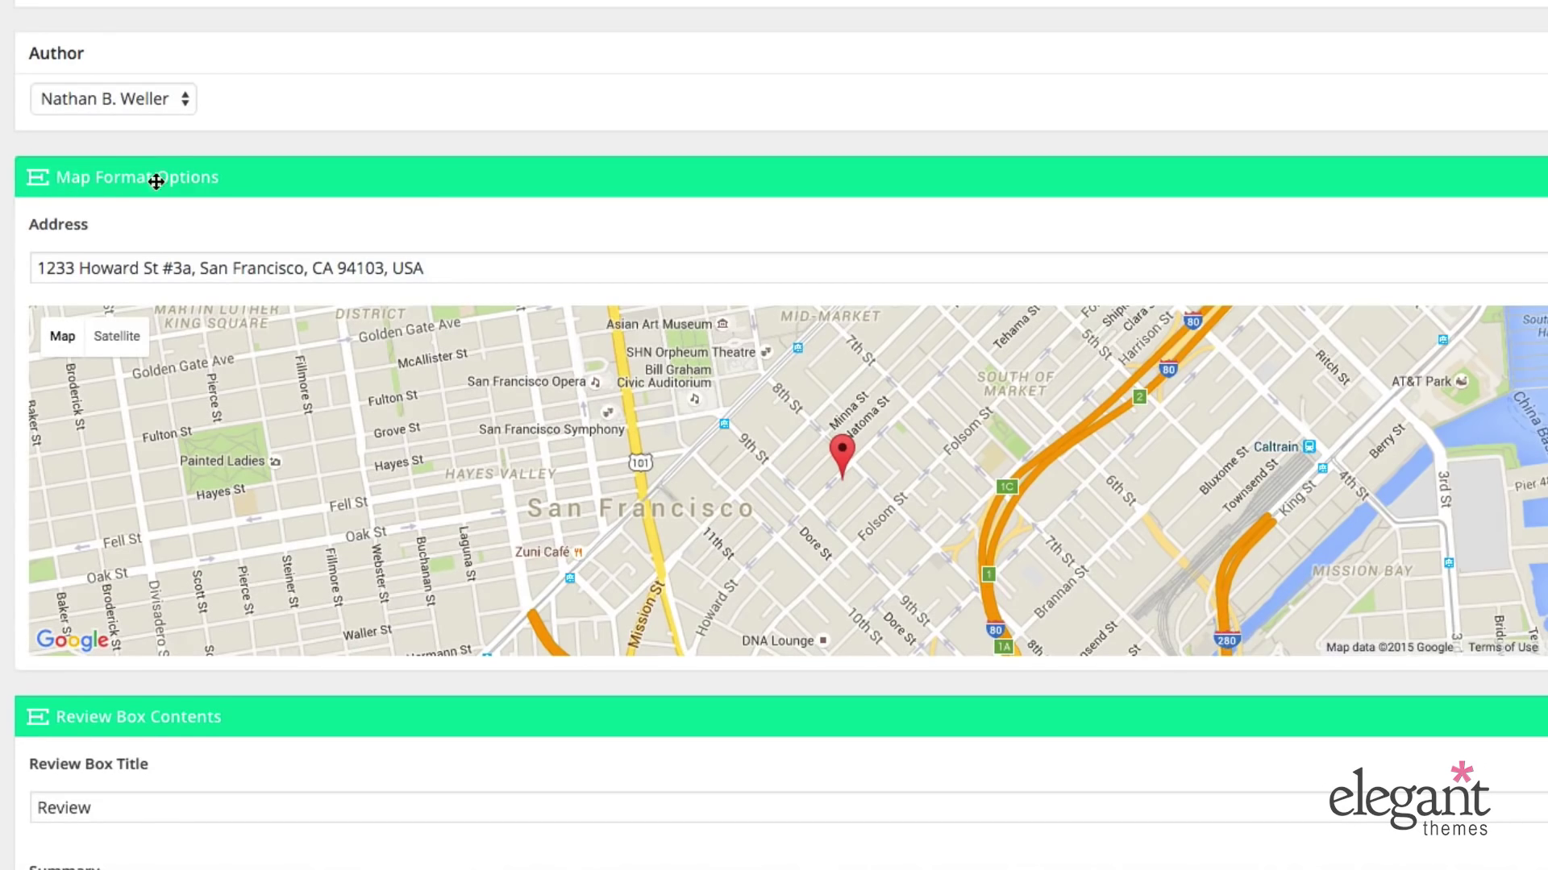
pyautogui.scroll(-1, 526, 181)
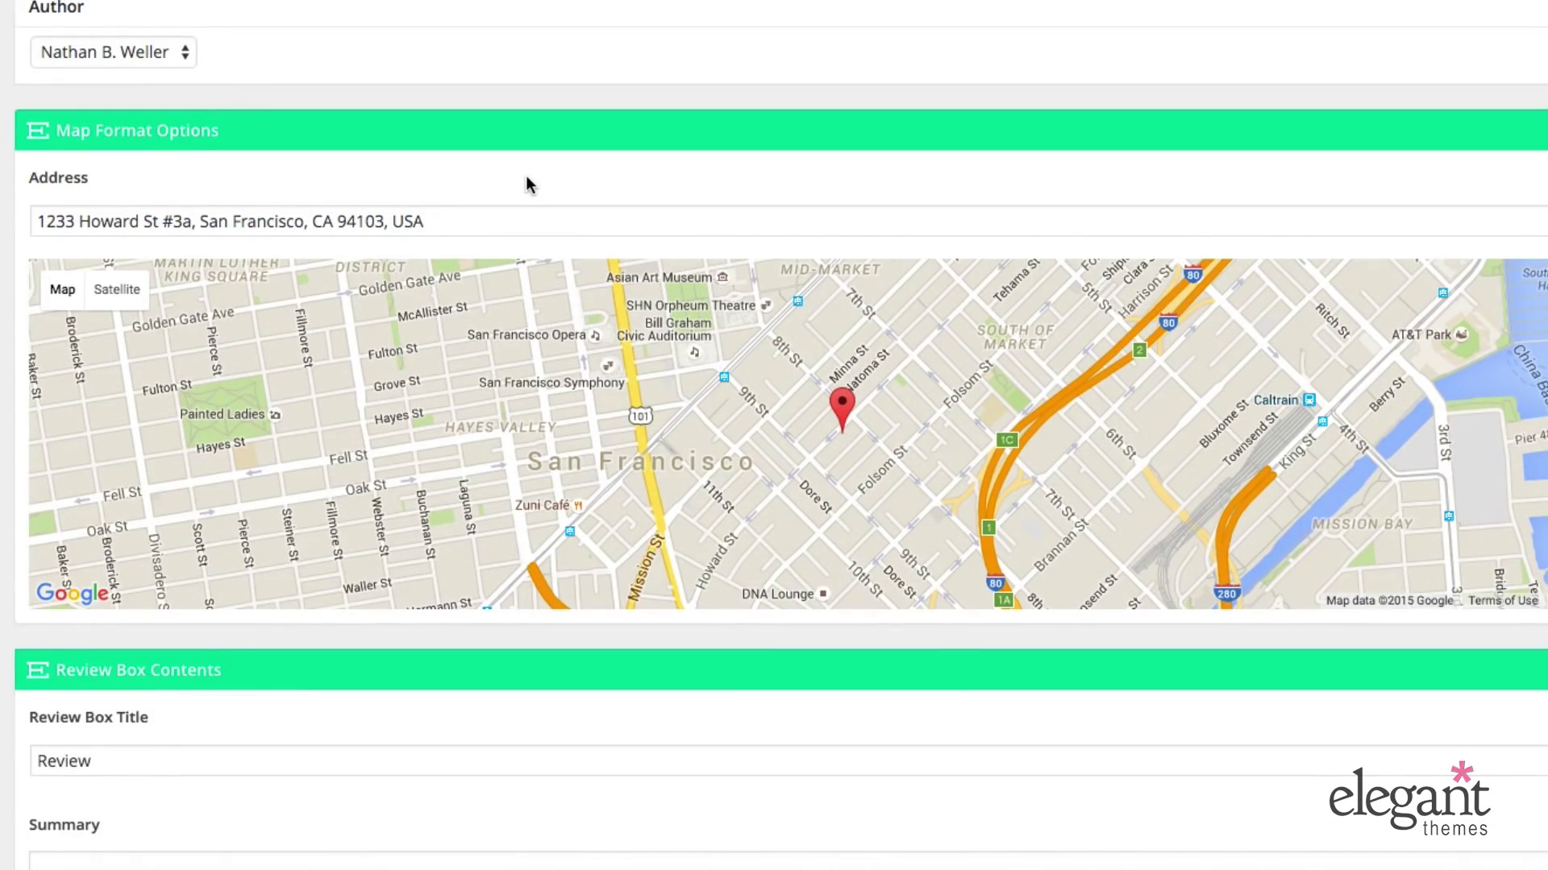
pyautogui.click(474, 219)
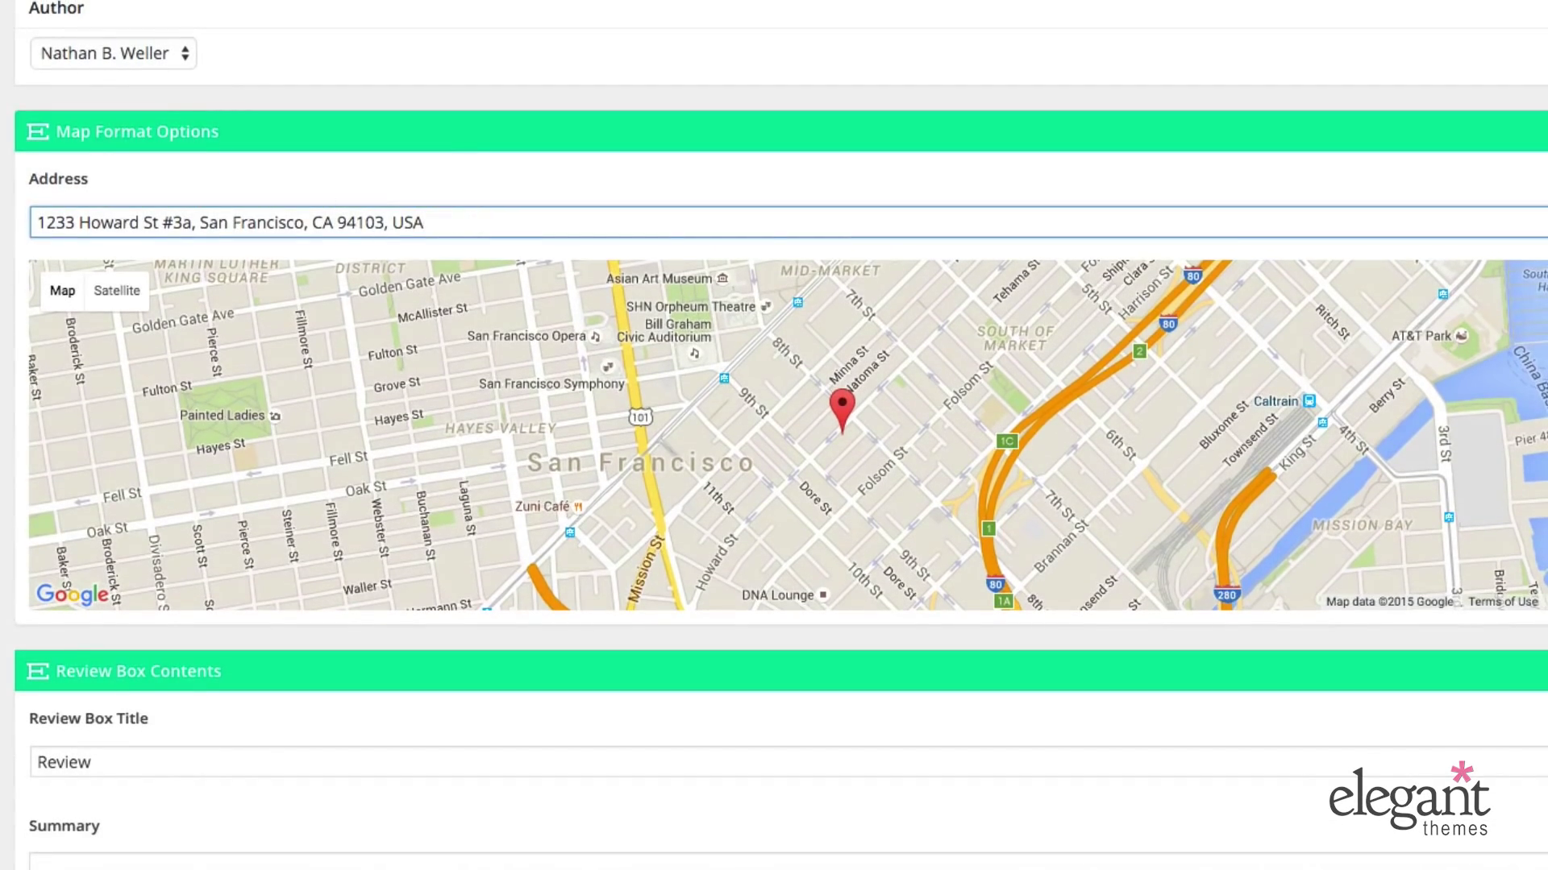
pyautogui.moveTo(902, 419); pyautogui.dragTo(835, 378)
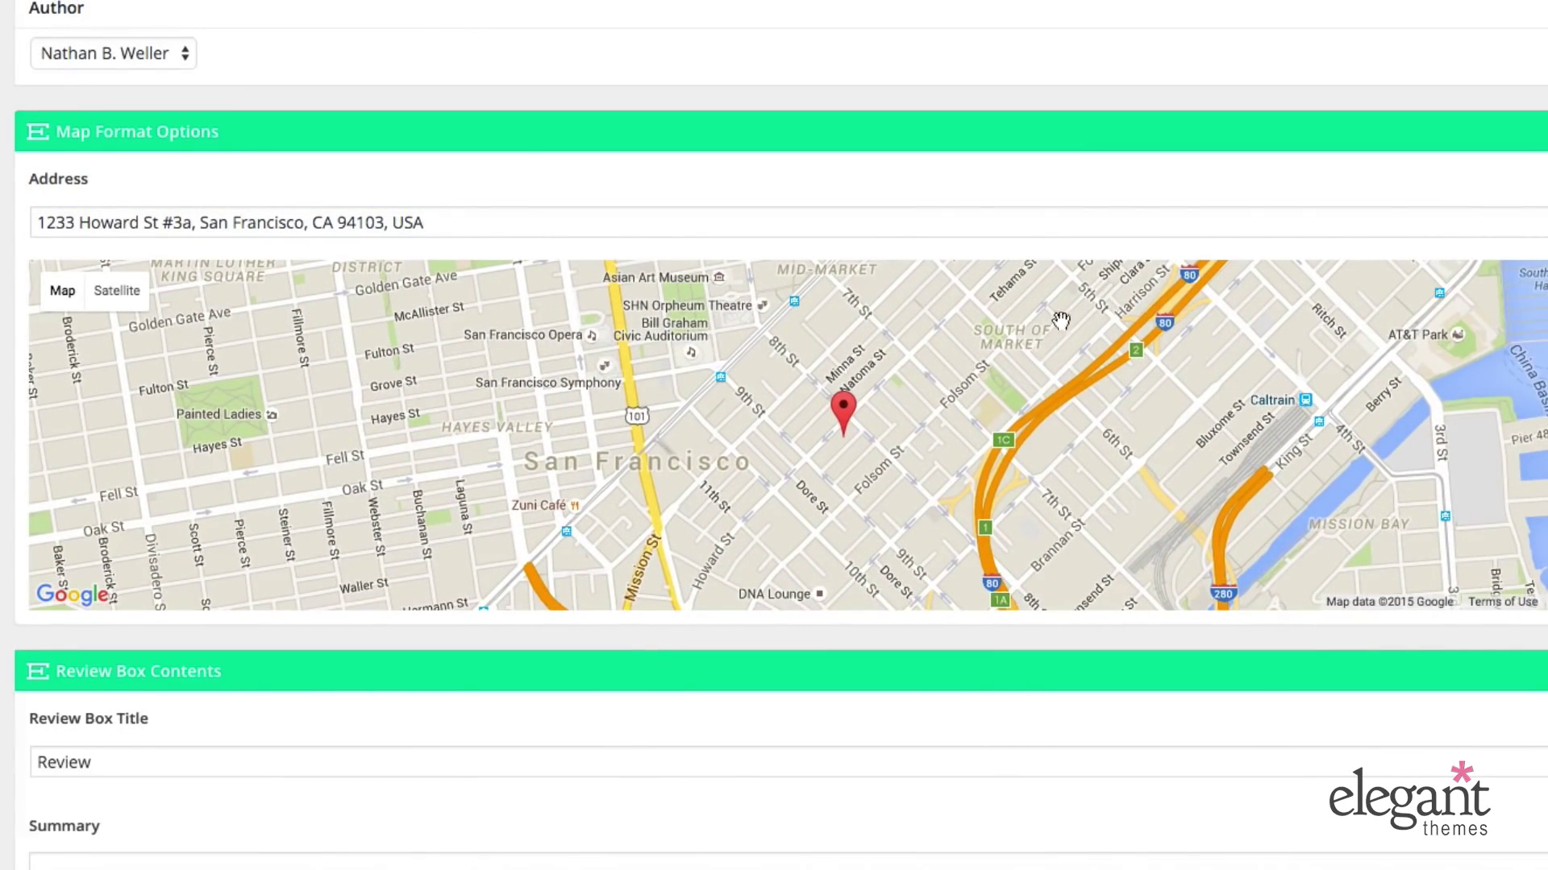